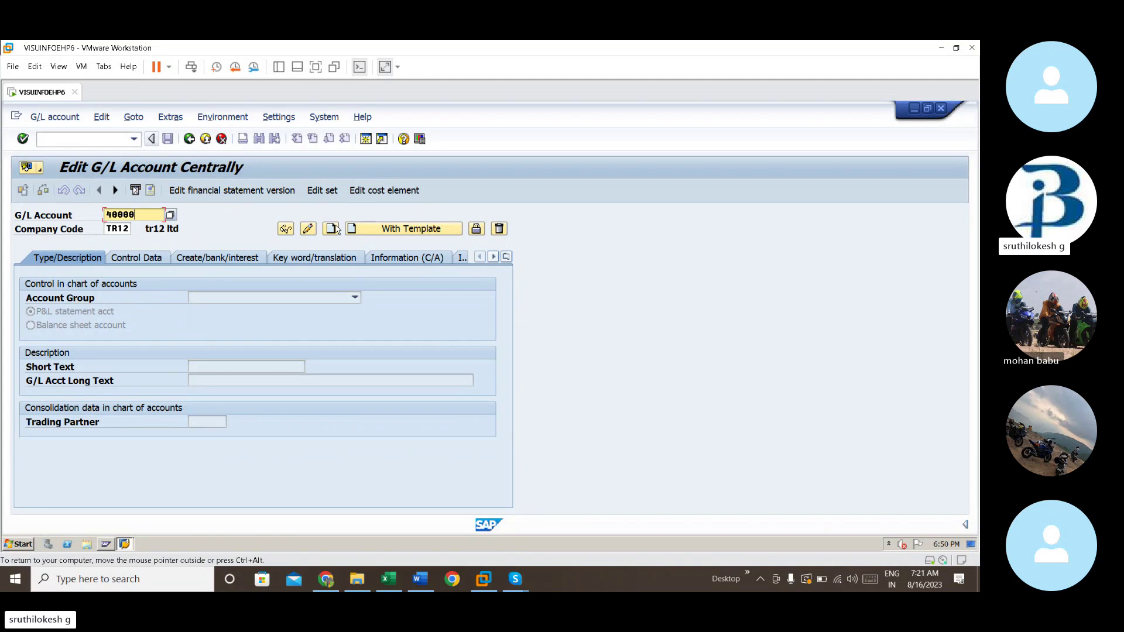
# Start creating G/L account 40000 in company code TR12 and assign it to the expenses account group.
pyautogui.click(331, 230)
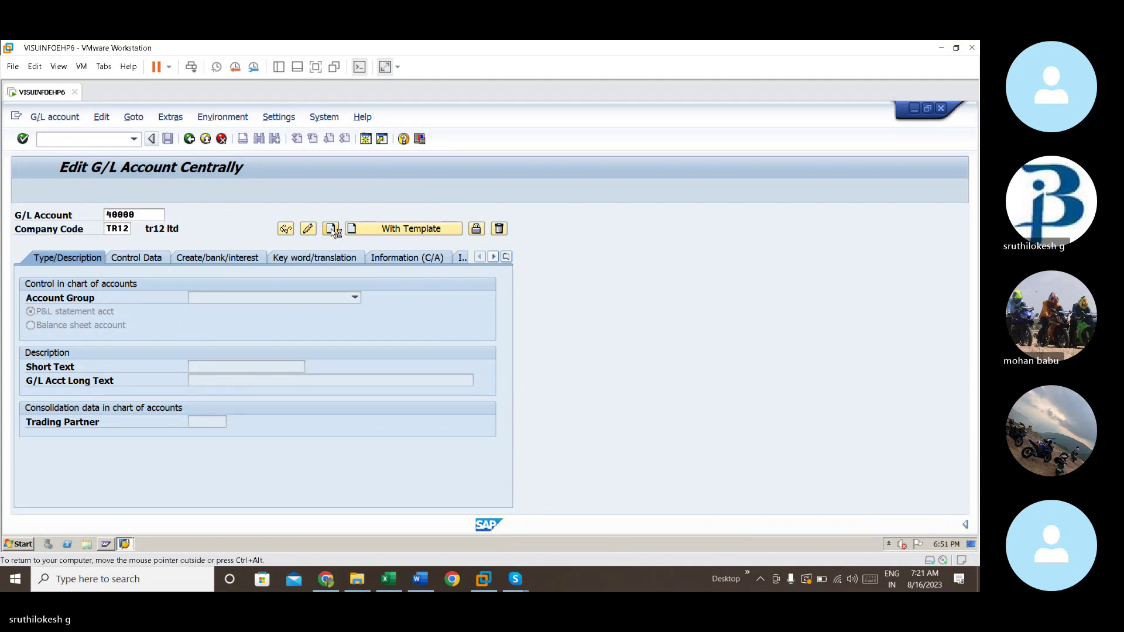
pyautogui.click(236, 302)
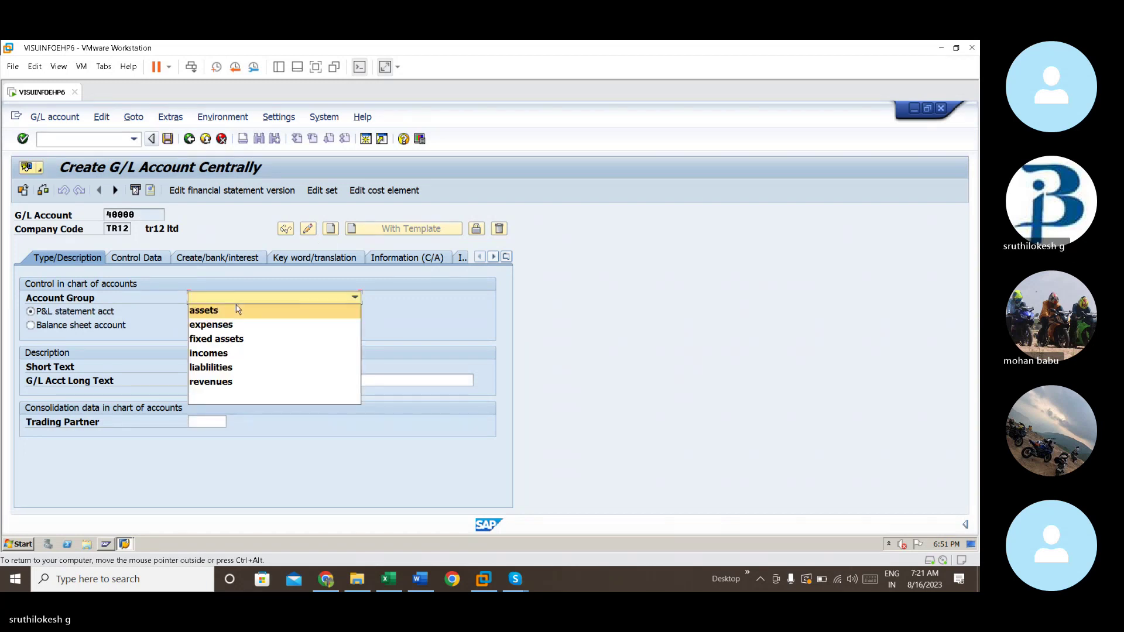
pyautogui.press('Down')
pyautogui.press('Return')
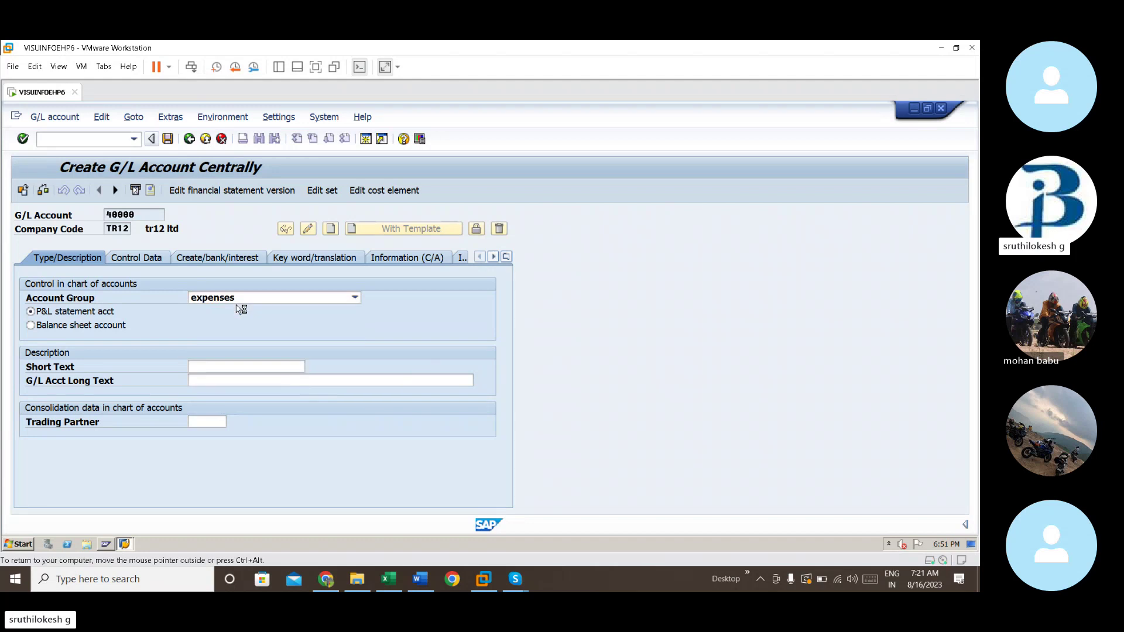
# Set the short text of G/L account 40000 to "admin expense".
pyautogui.click(200, 366)
pyautogui.write('ad')
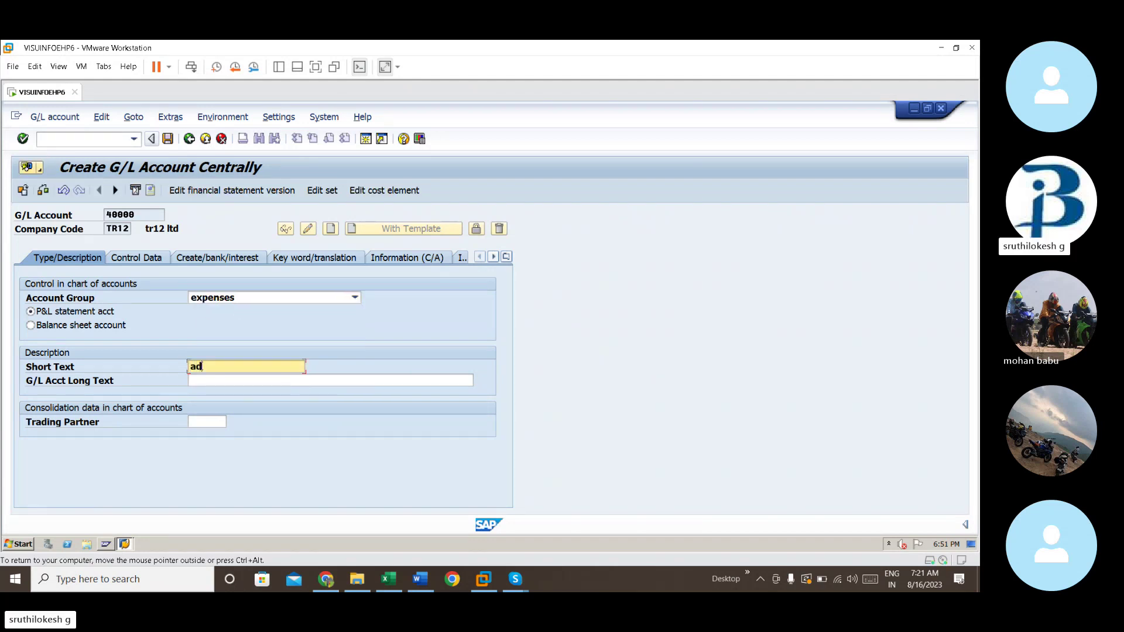
pyautogui.press('Down')
pyautogui.press('Down')
pyautogui.press('Down')
pyautogui.press('Return')
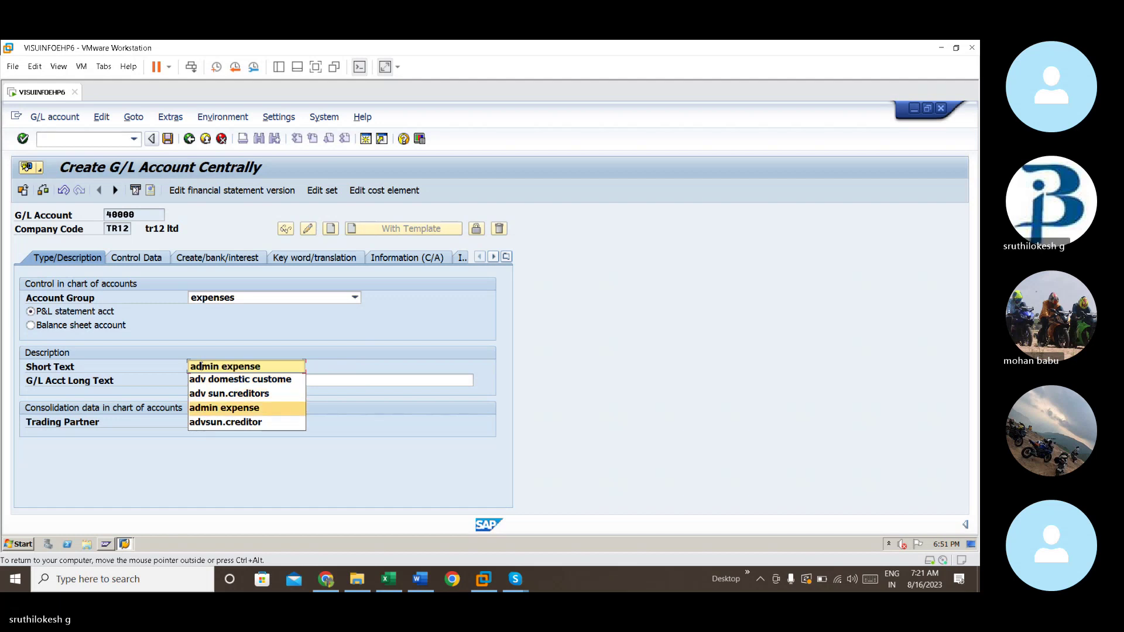
# Set the long text of G/L account 40000 to "admin expense a/c".
pyautogui.press('Tab')
pyautogui.write('a')
pyautogui.press('Down')
pyautogui.press('Down')
pyautogui.press('Down')
pyautogui.press('Down')
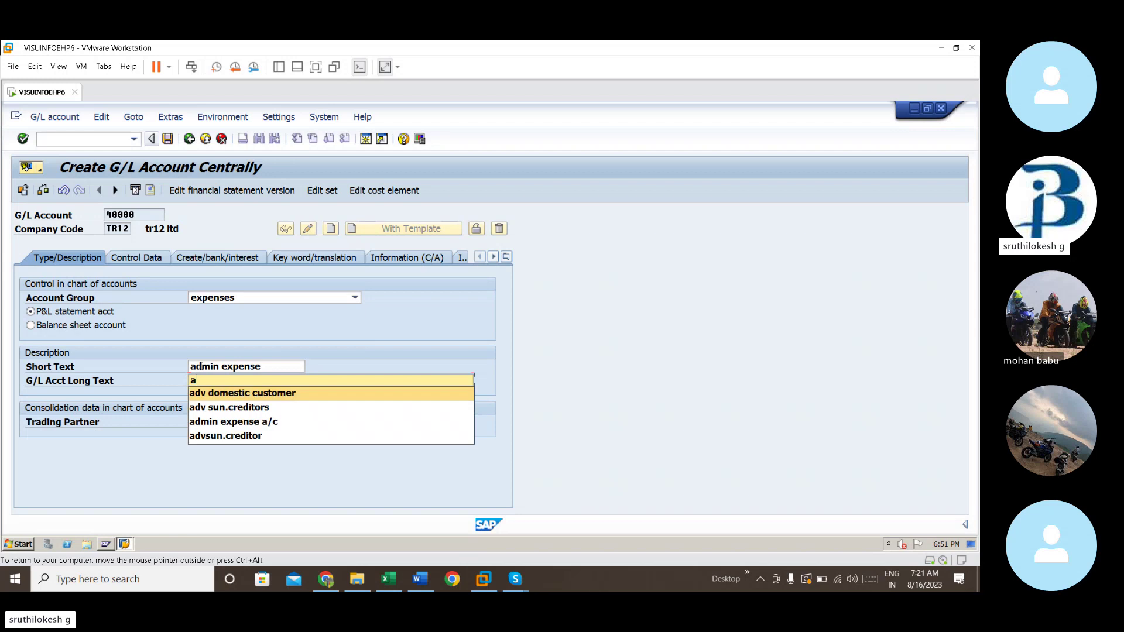
pyautogui.press('Up')
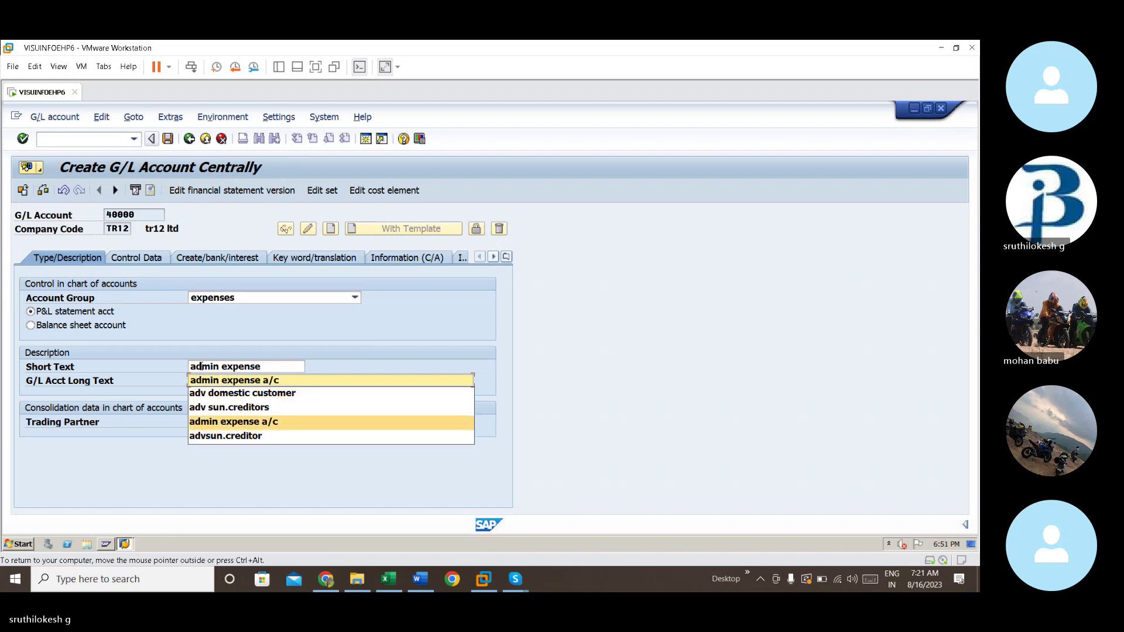
pyautogui.press('Return')
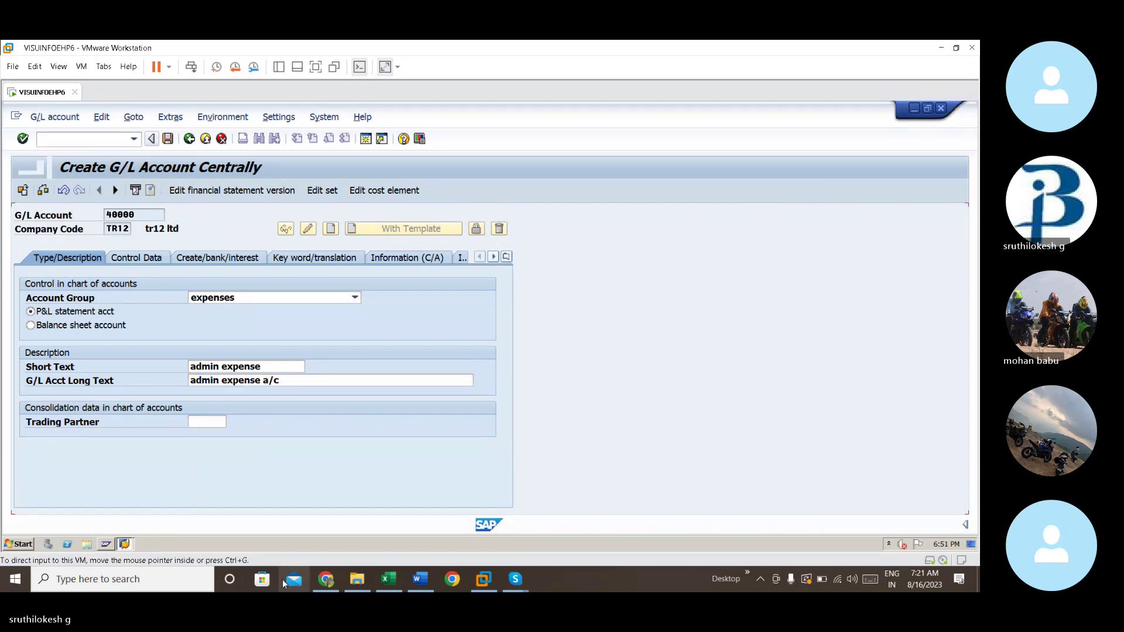
pyautogui.press('Return')
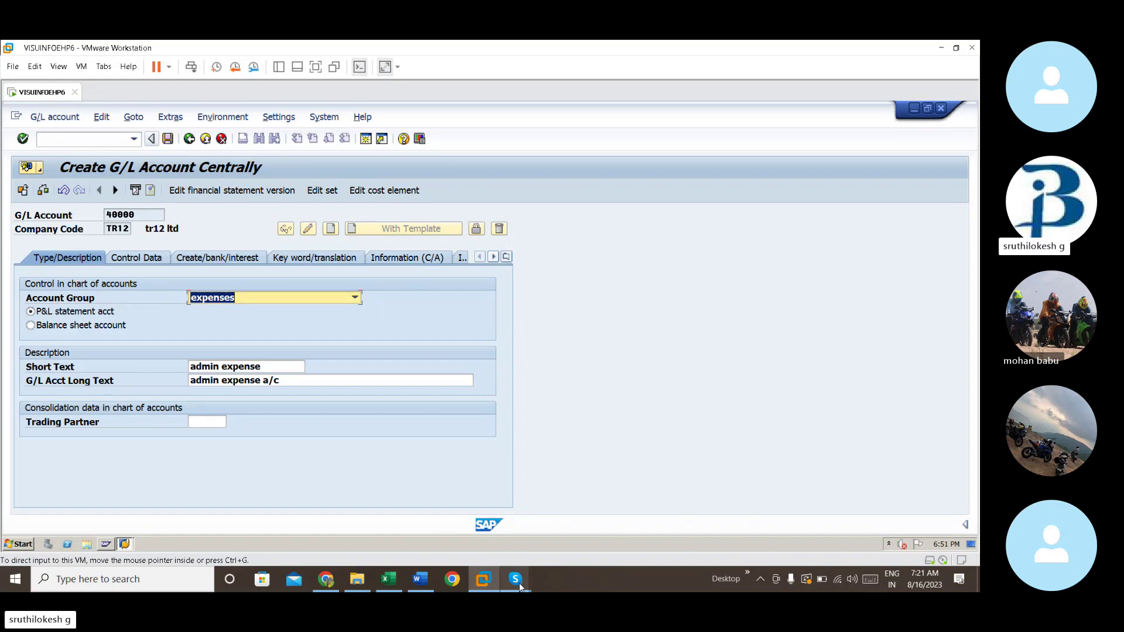
pyautogui.moveTo(516, 583)
pyautogui.click(485, 512)
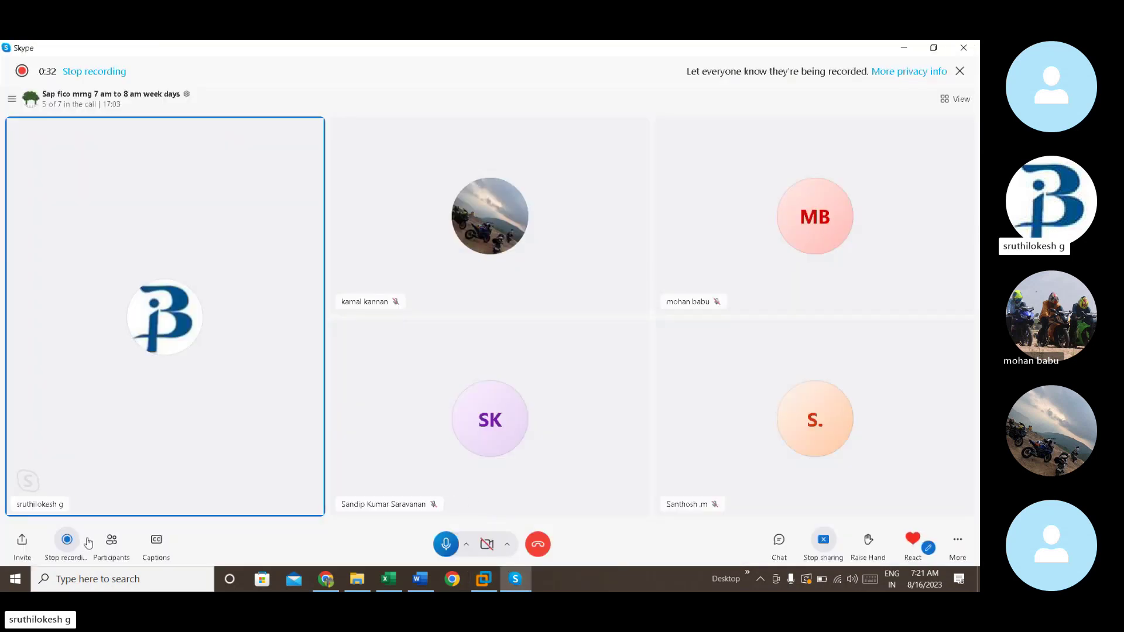
pyautogui.click(478, 581)
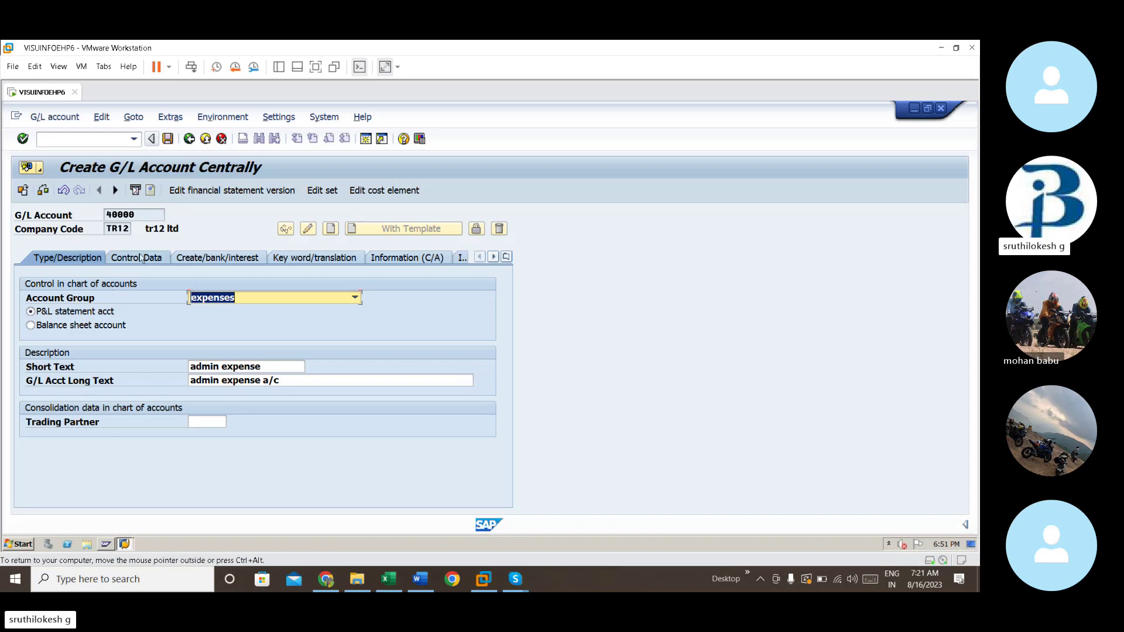
# Enable line item display for account 40000 and set its sort key to 001 in the control data.
pyautogui.click(143, 258)
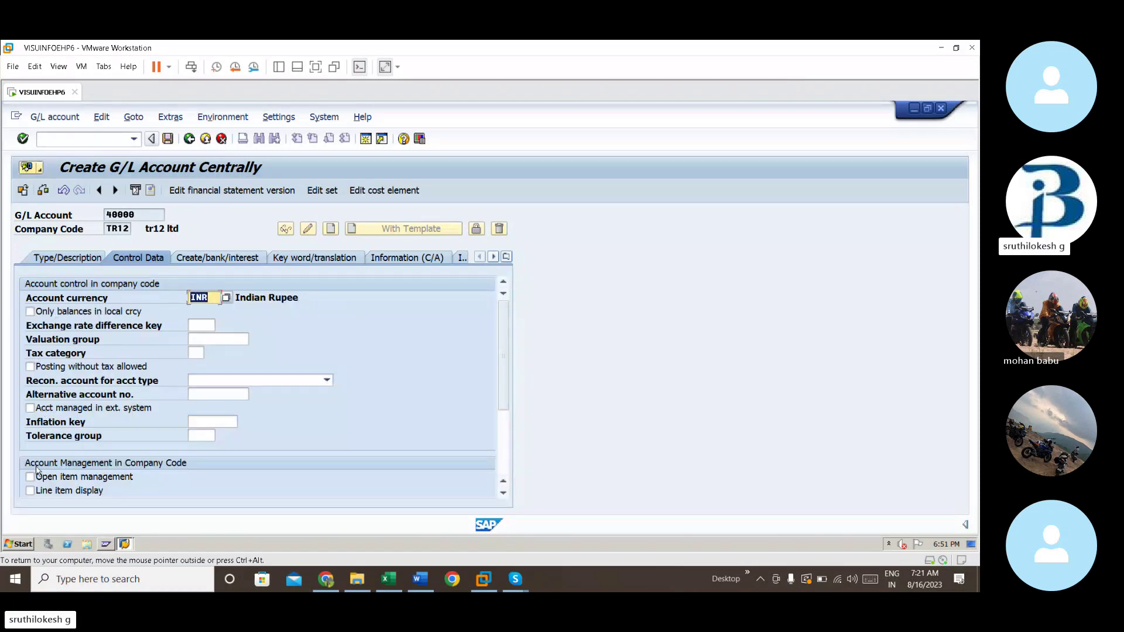
pyautogui.click(30, 490)
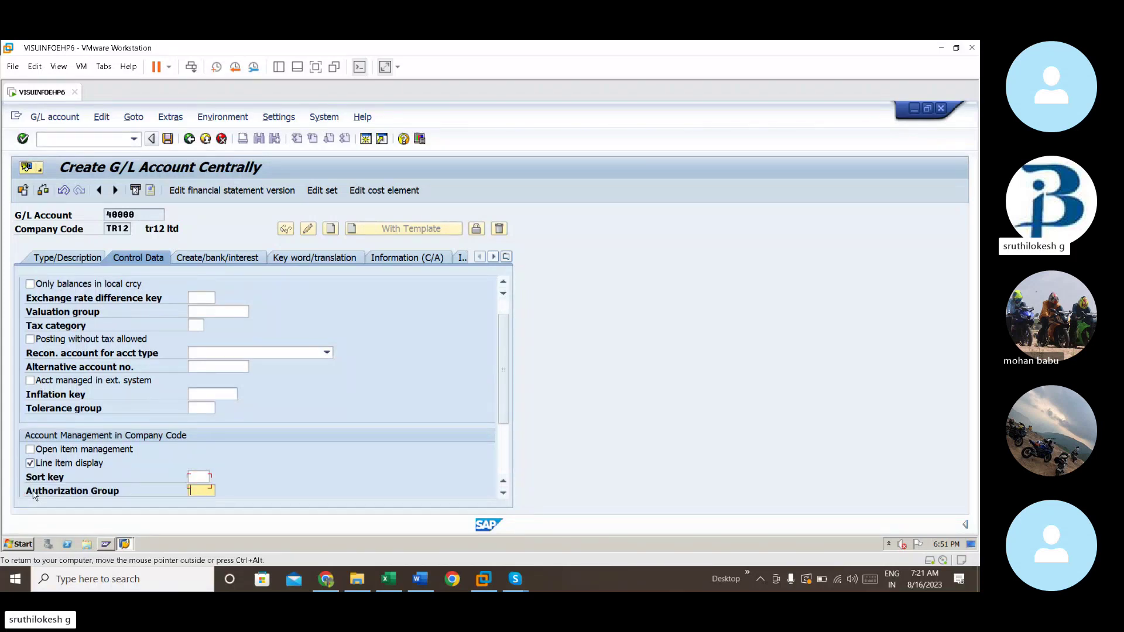
pyautogui.hotkey('shift', 'Tab')
pyautogui.write('001')
pyautogui.press('Return')
# Set the field status group of account 40000 to G004 and save the account.
pyautogui.click(220, 258)
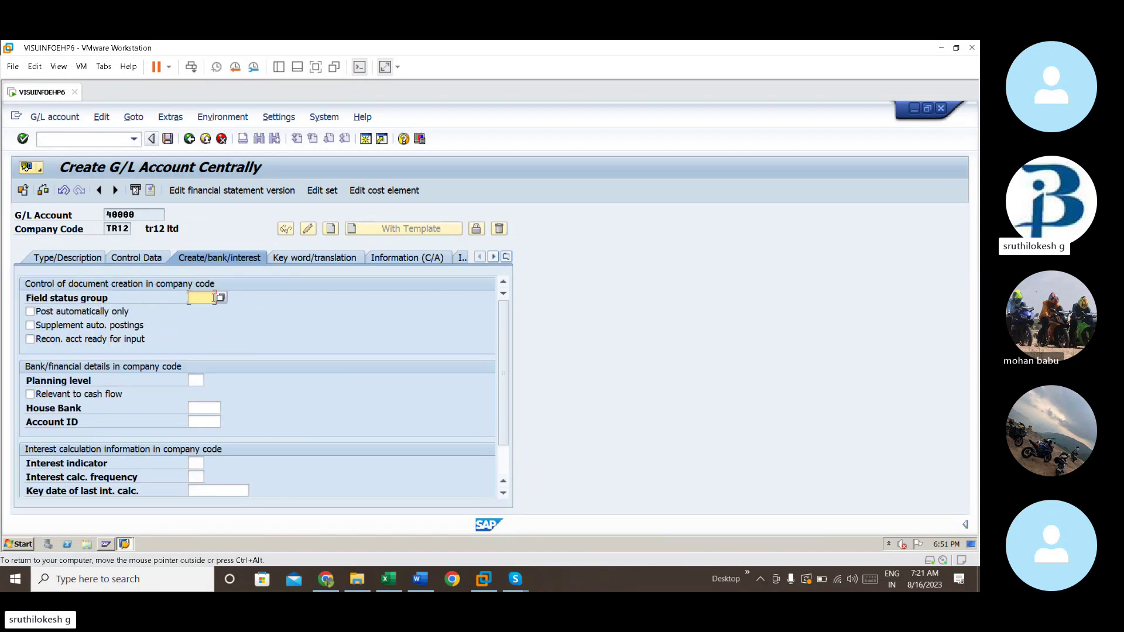
pyautogui.write('g004')
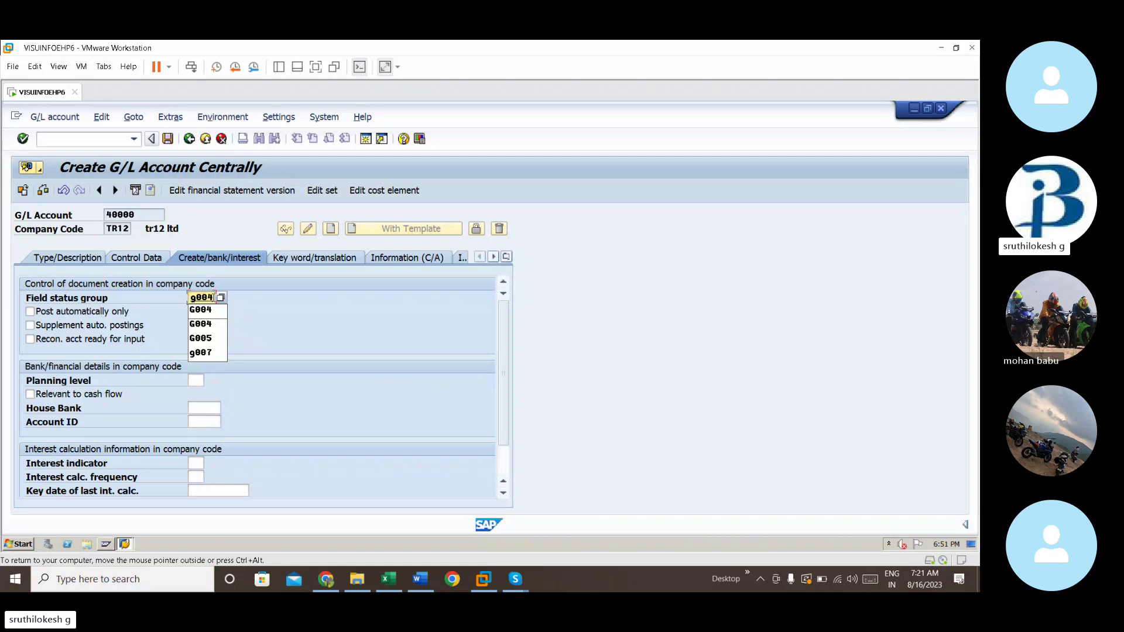
pyautogui.press('Return')
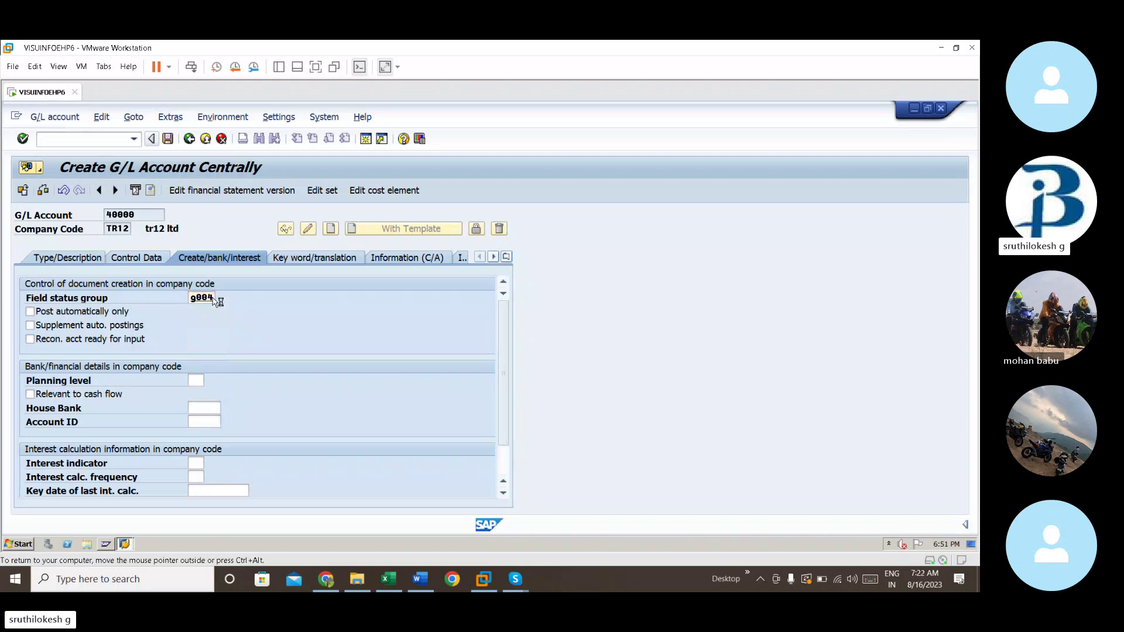
pyautogui.press('Return')
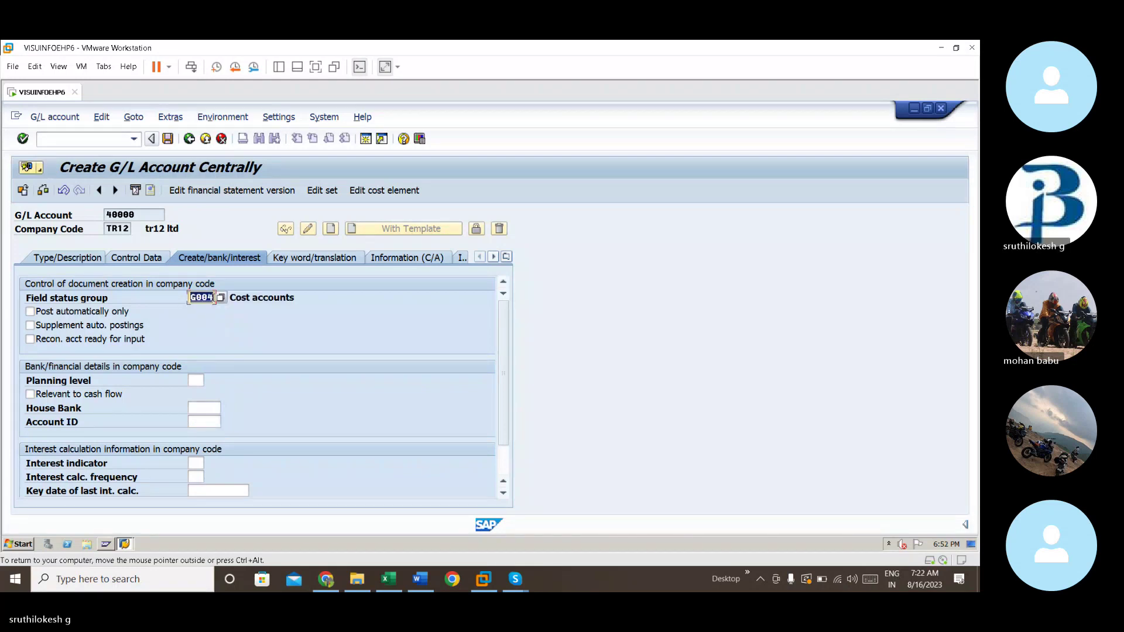
pyautogui.click(167, 139)
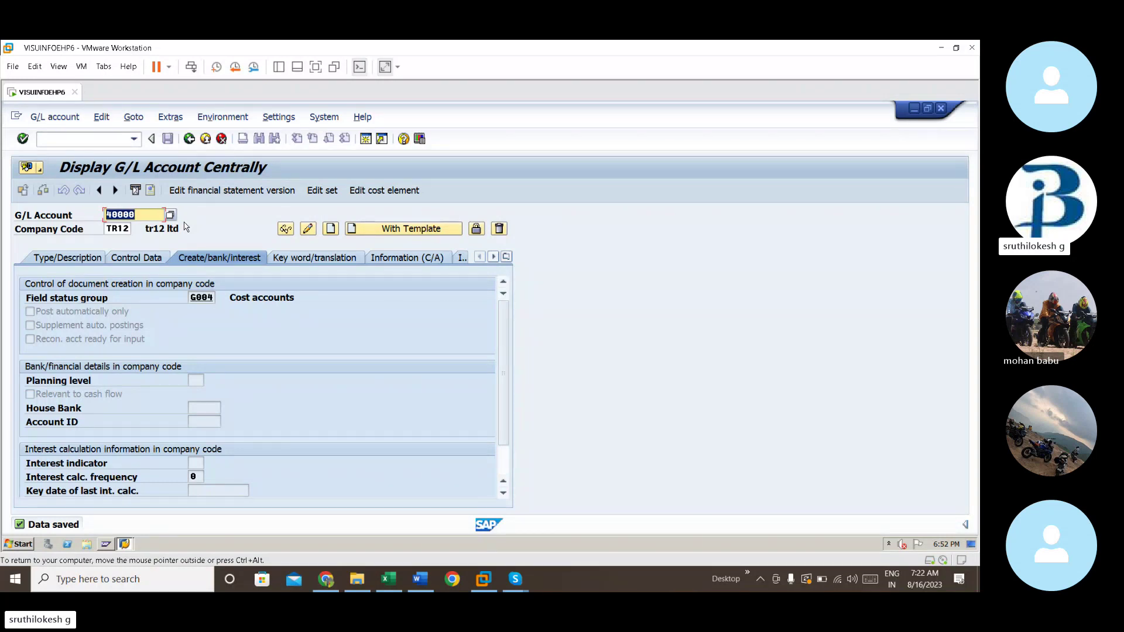
# Change the G/L account number to 40001 and start creating that account in company code TR12.
pyautogui.press('End')
pyautogui.press('BackSpace')
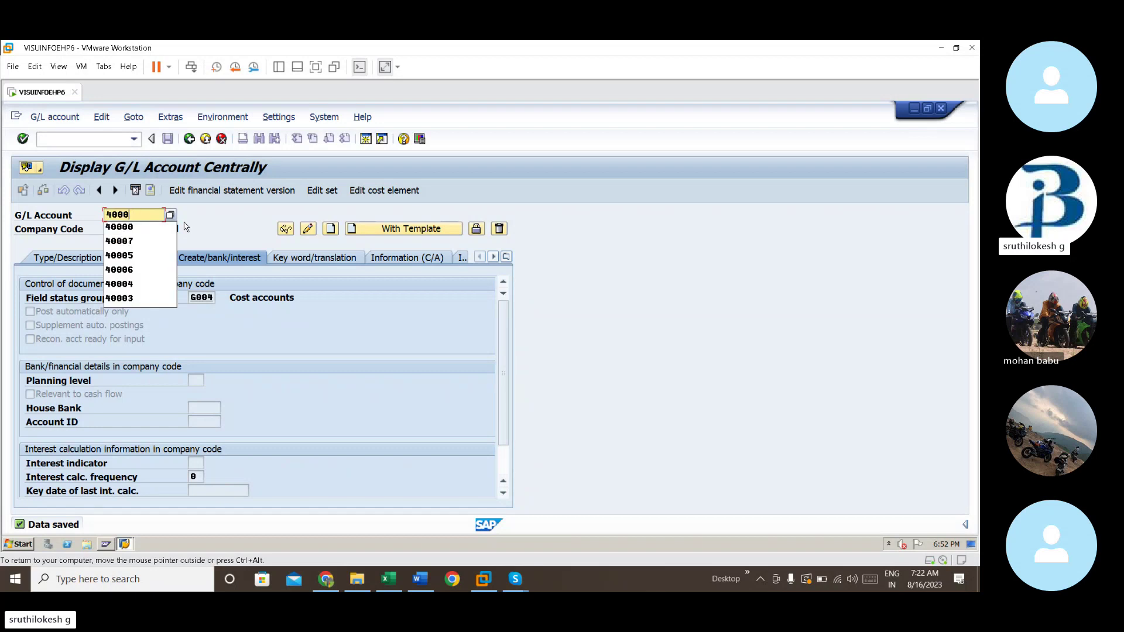
pyautogui.write('2')
pyautogui.press('BackSpace')
pyautogui.write('1')
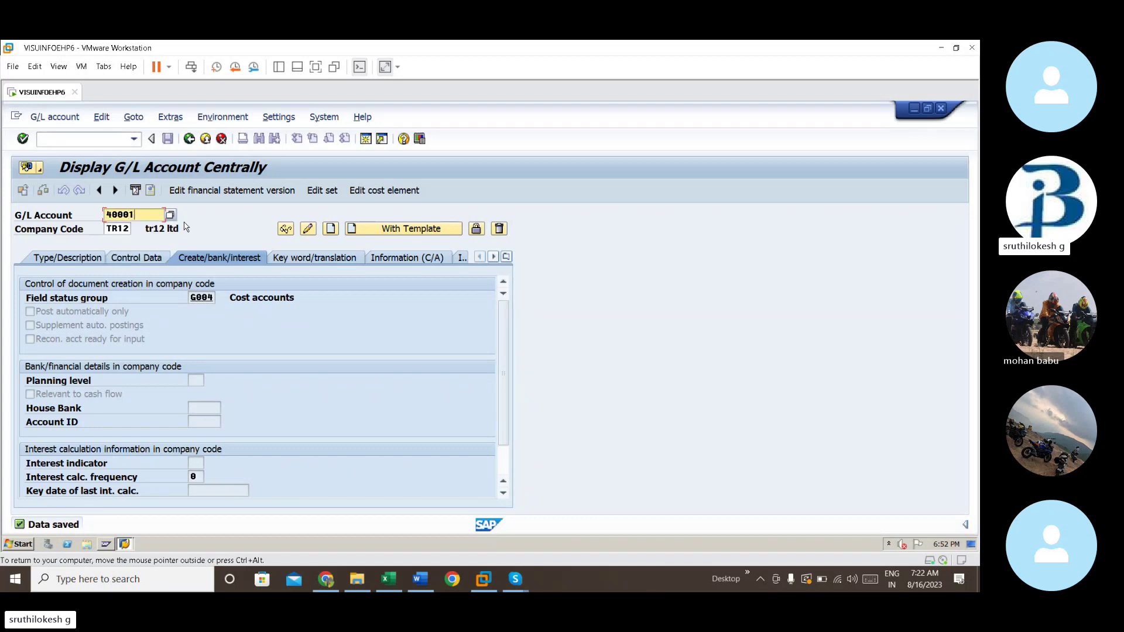
pyautogui.click(331, 232)
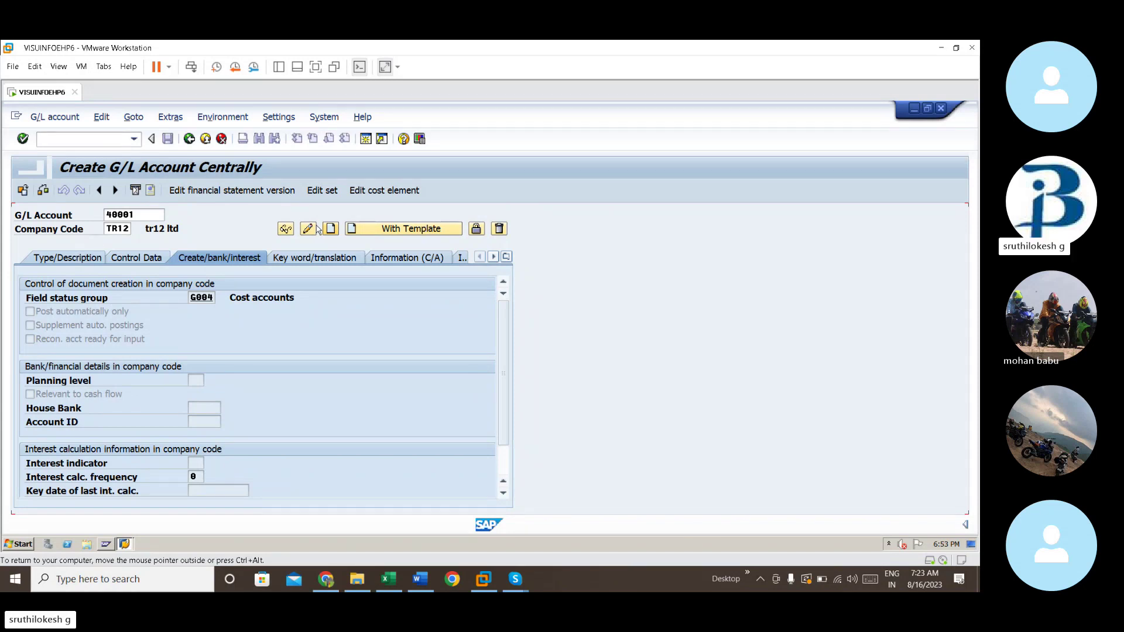
pyautogui.click(486, 581)
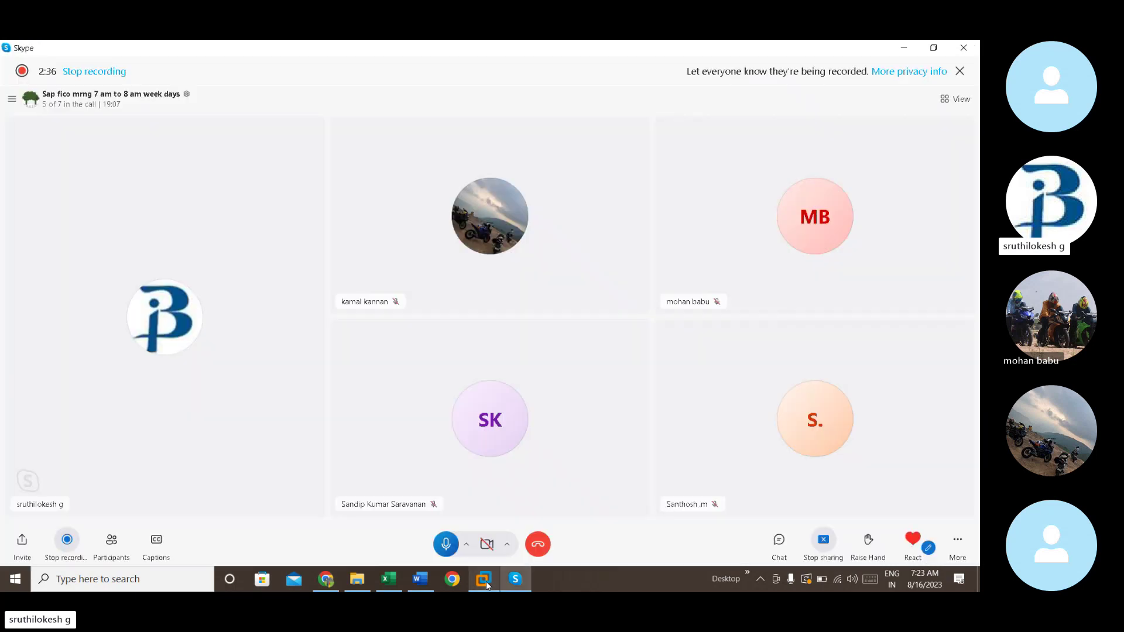
pyautogui.click(486, 582)
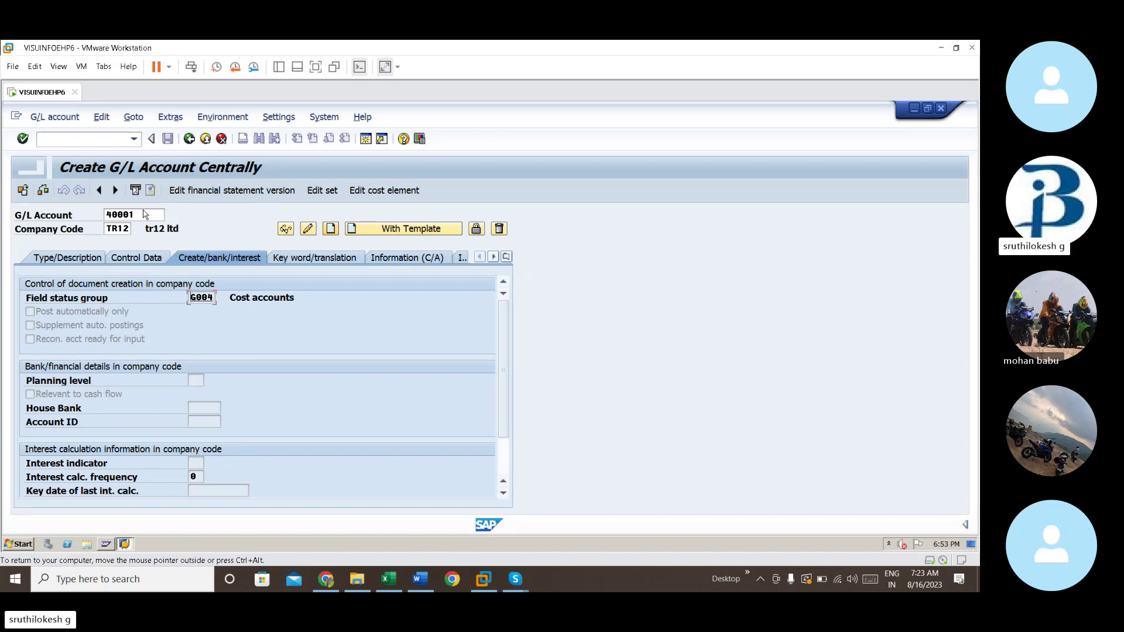
# Put account 40001 into creation mode and assign it to the expenses account group.
pyautogui.press('F5')
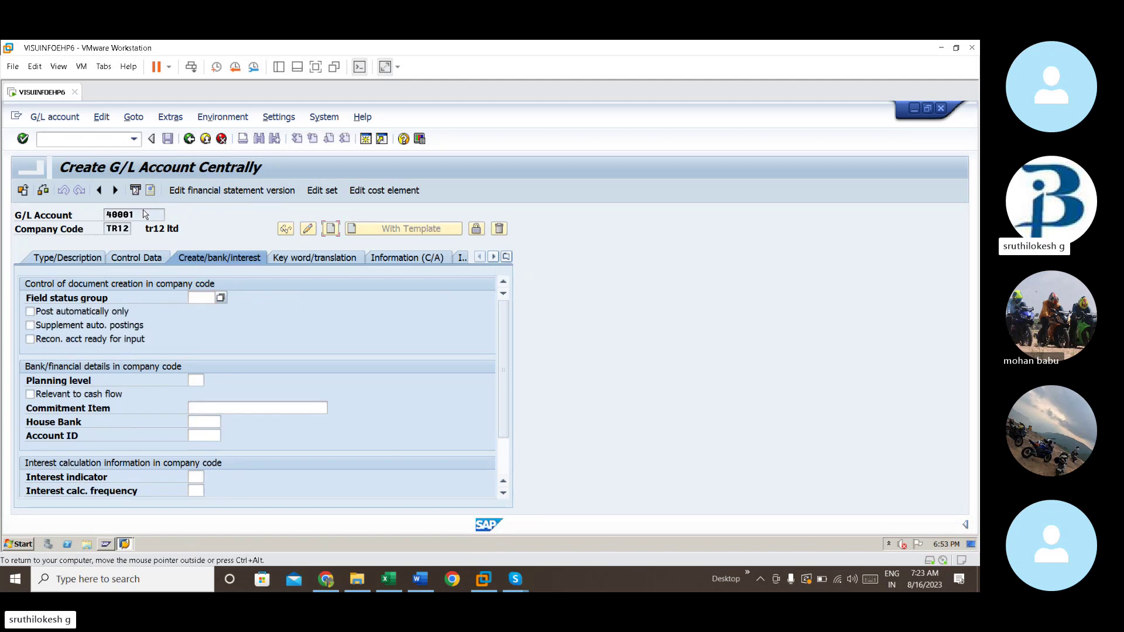
pyautogui.click(69, 258)
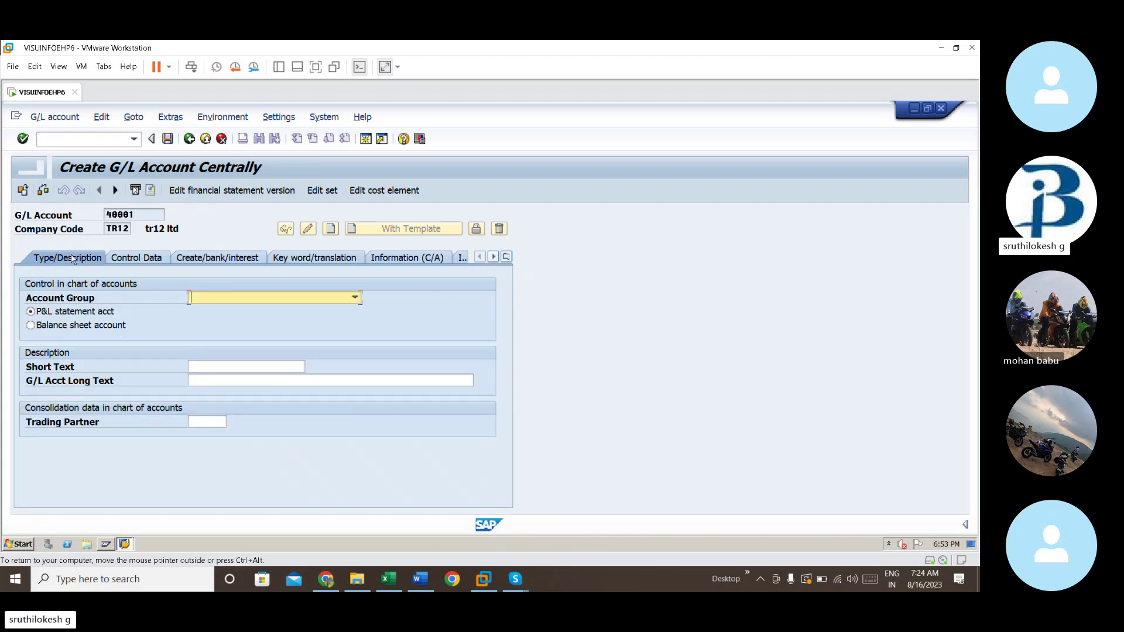
pyautogui.press('F4')
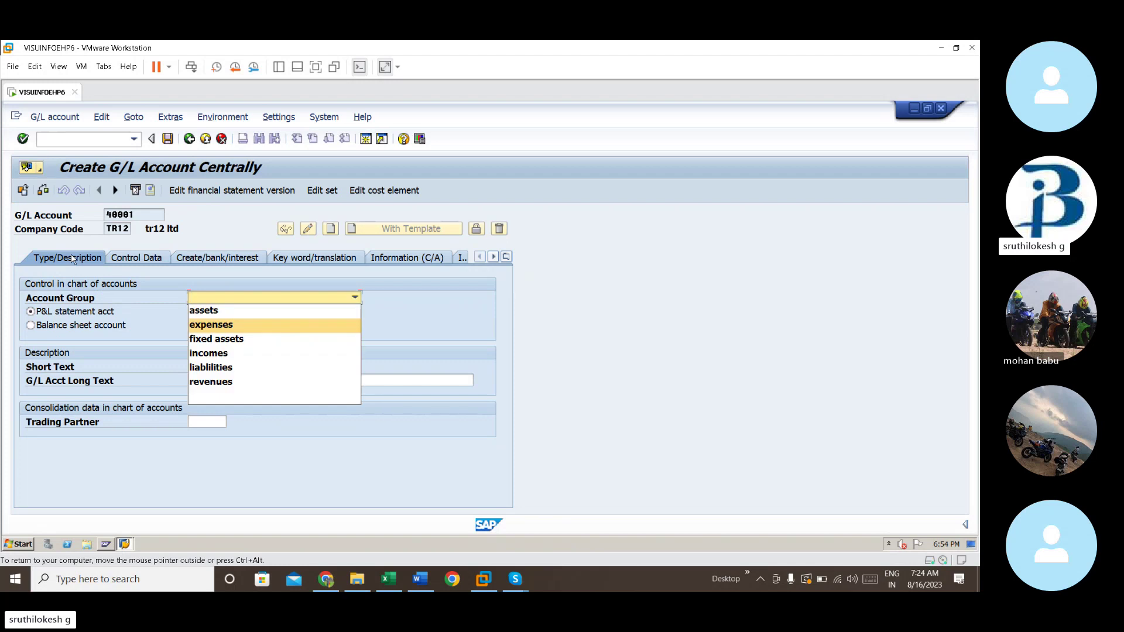
pyautogui.press('Return')
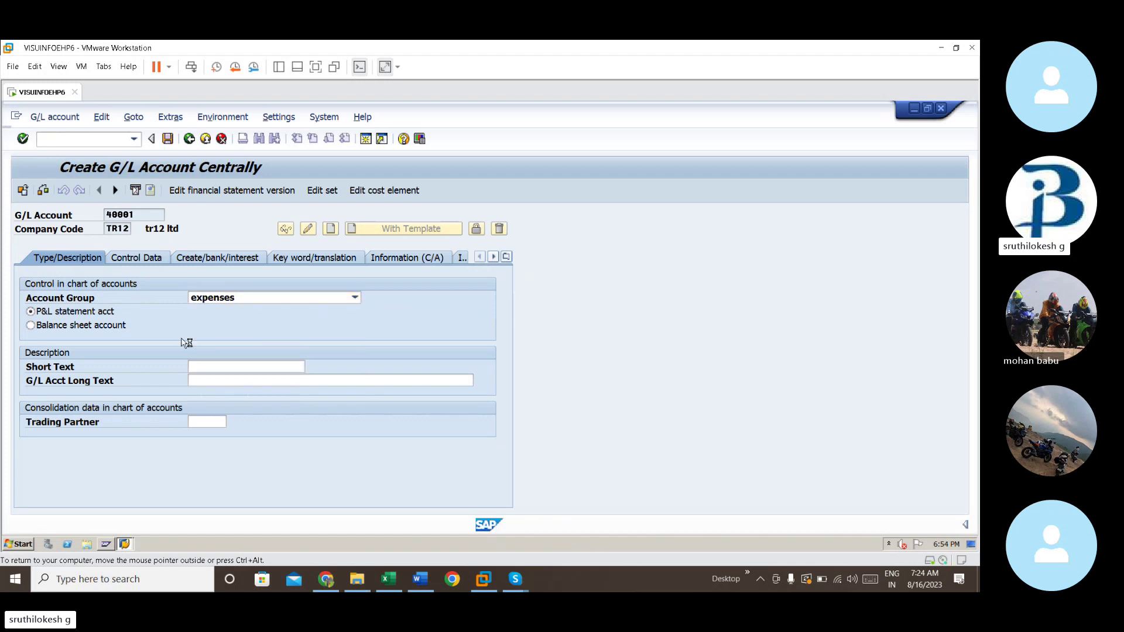
# Describe account 40001 with the short text "finance expense" and the long text "finance expense a/c".
pyautogui.click(209, 367)
pyautogui.write('finance expense')
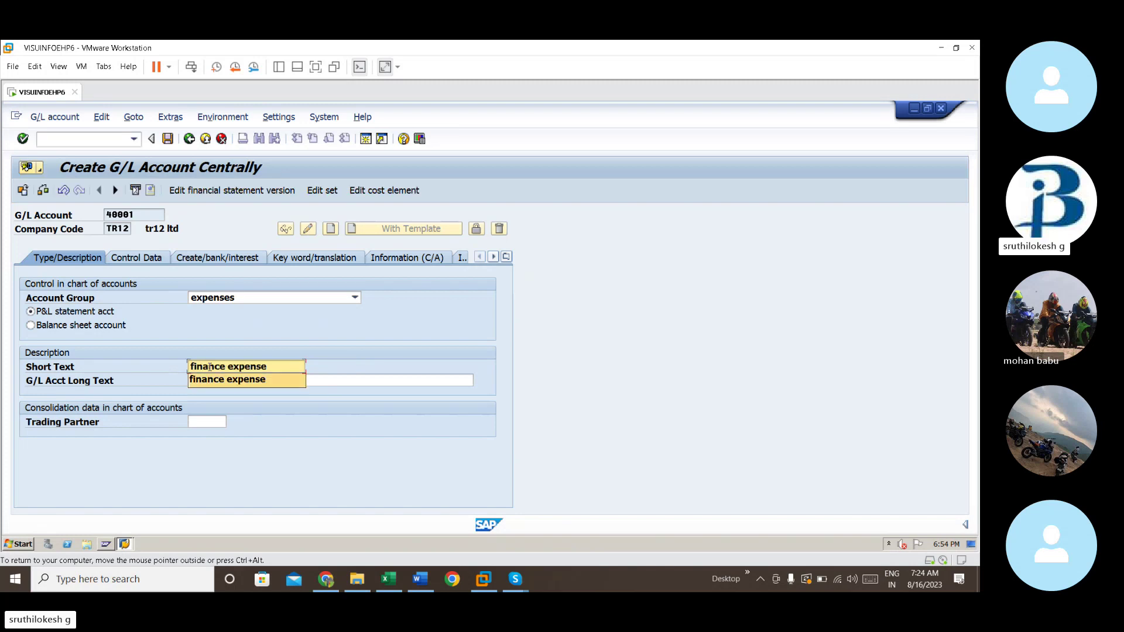
pyautogui.press('Escape')
pyautogui.press('Tab')
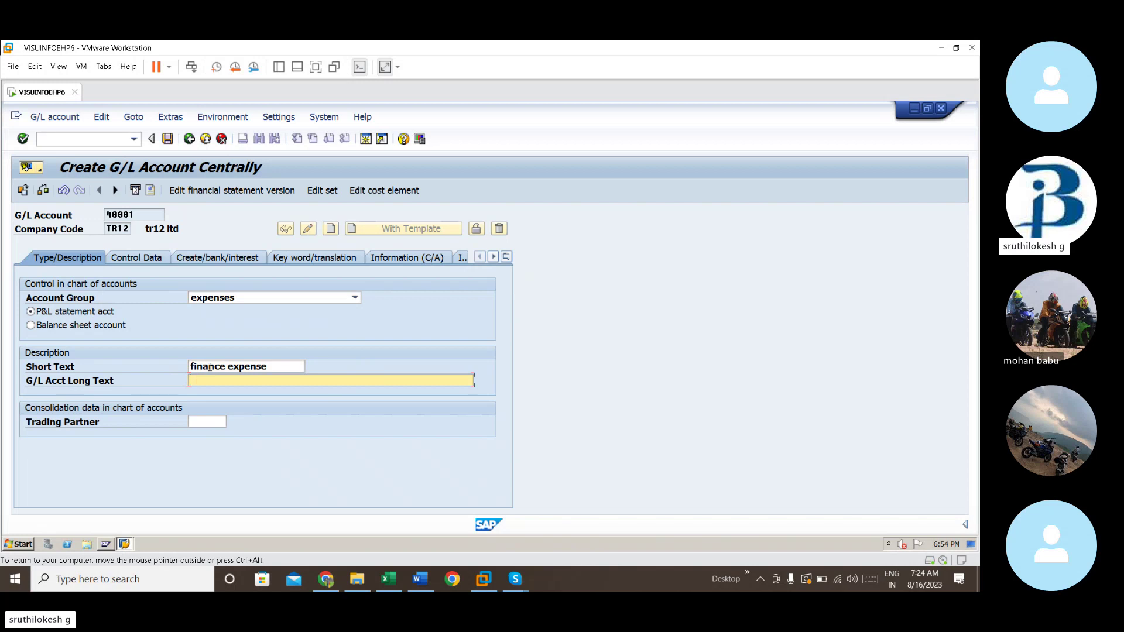
pyautogui.write('f')
pyautogui.press('Down')
pyautogui.press('Return')
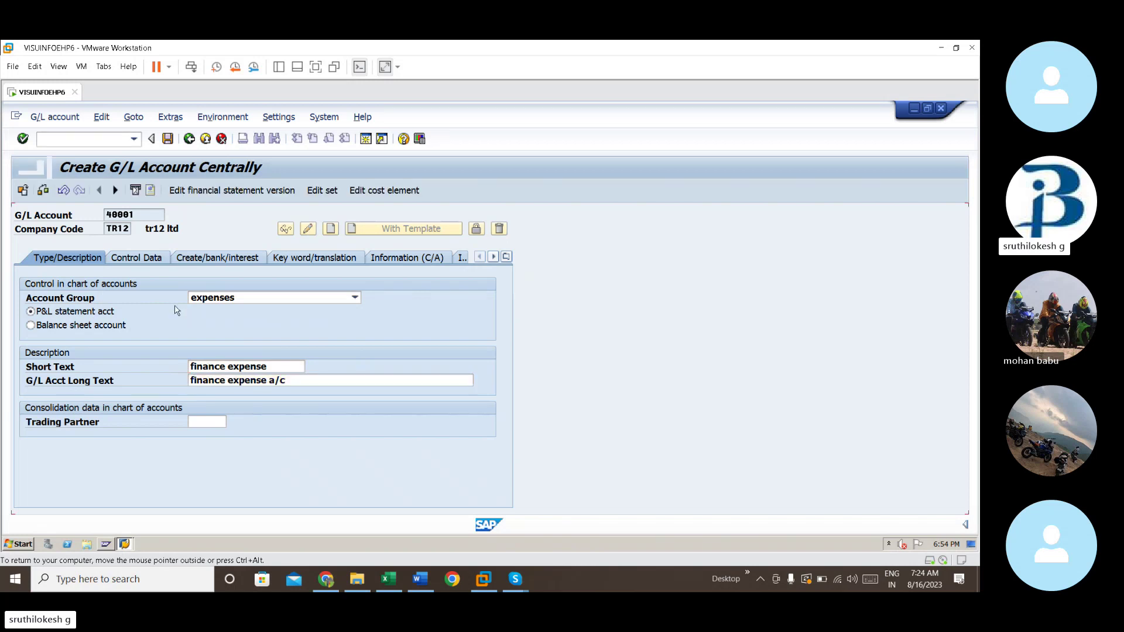
# Enable line item display for account 40001 and set its sort key to 001 in the control data.
pyautogui.click(153, 259)
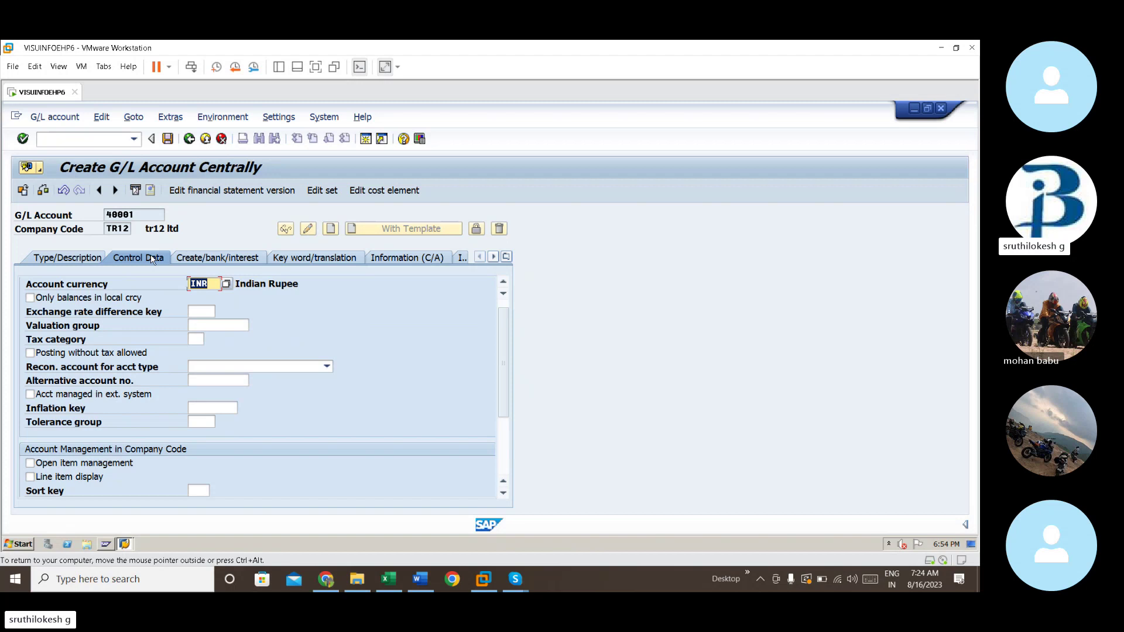
pyautogui.click(35, 477)
pyautogui.click(196, 490)
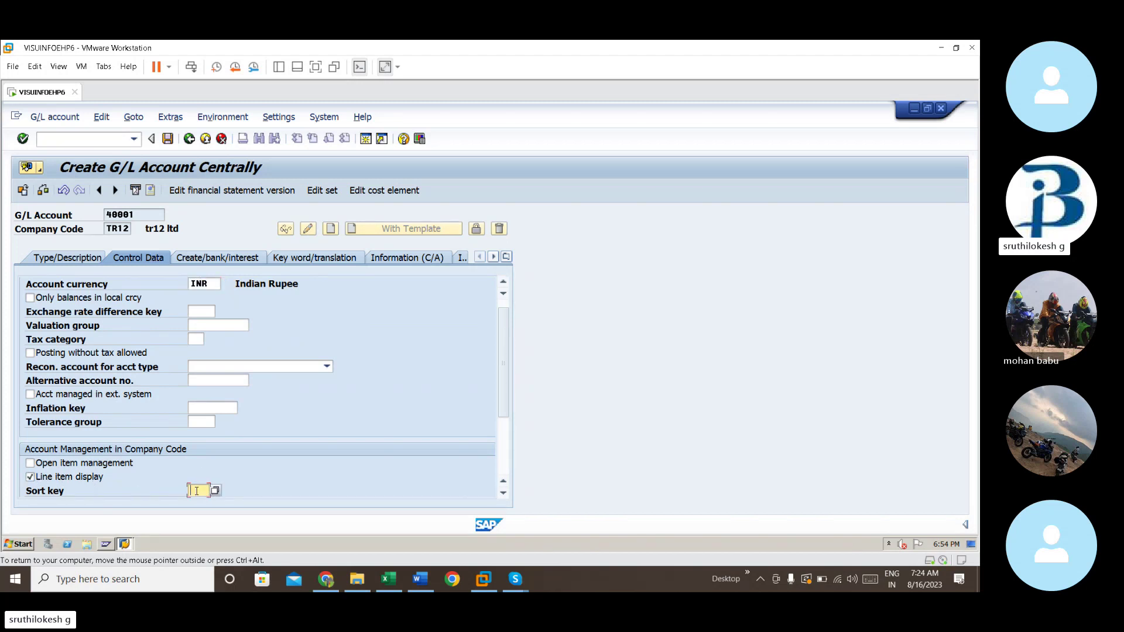
pyautogui.write('001')
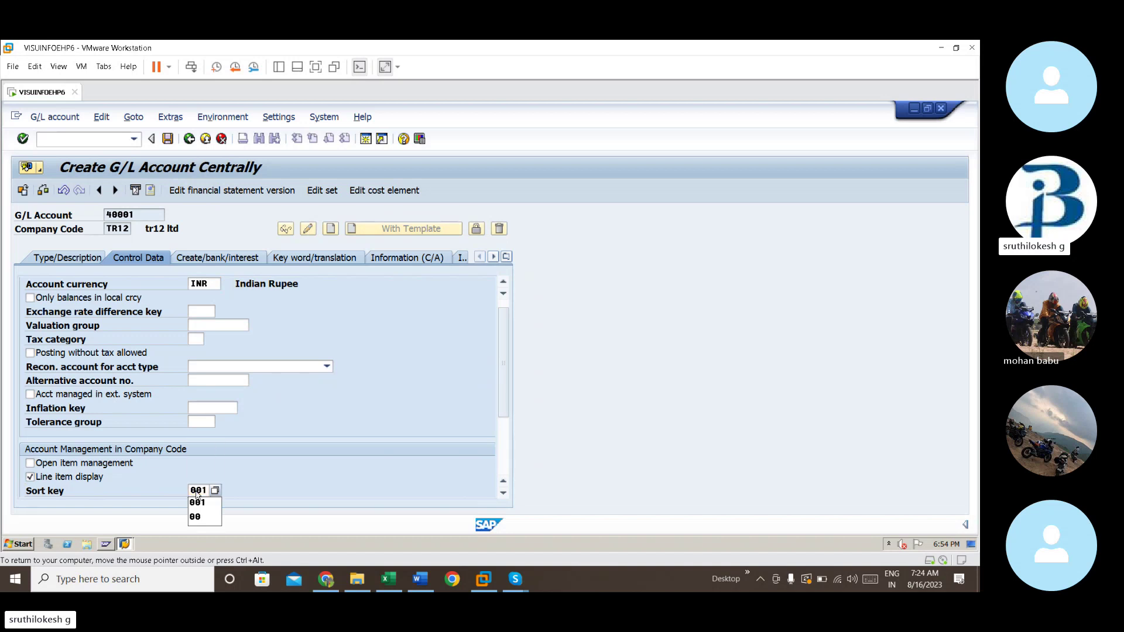
pyautogui.press('Return')
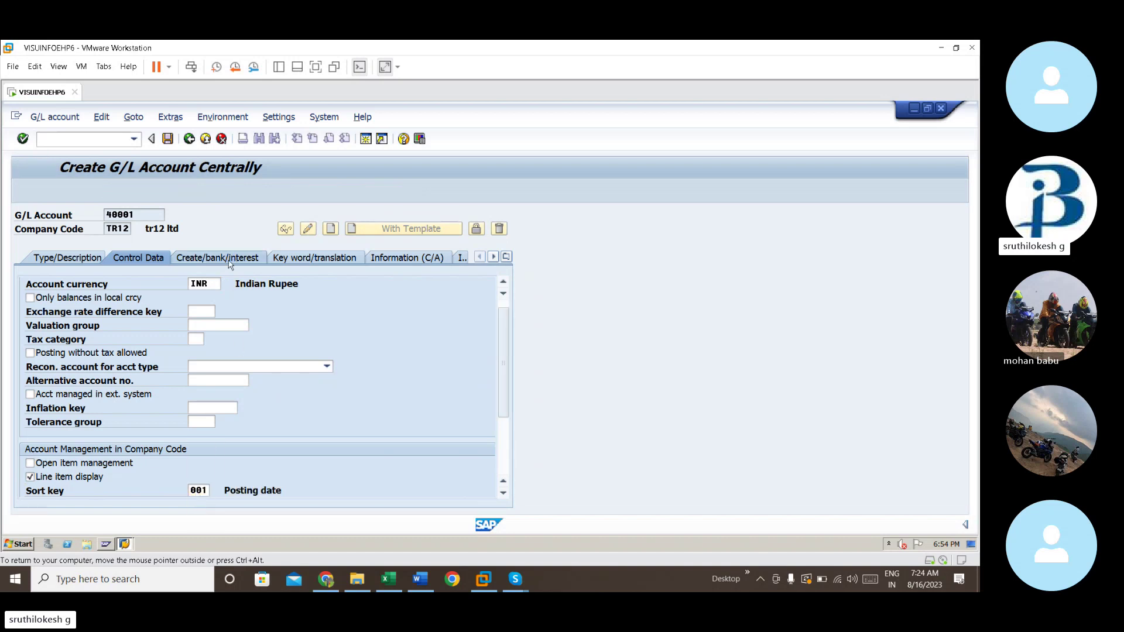
# Set the field status group of account 40001 to G004 and save the account.
pyautogui.click(229, 264)
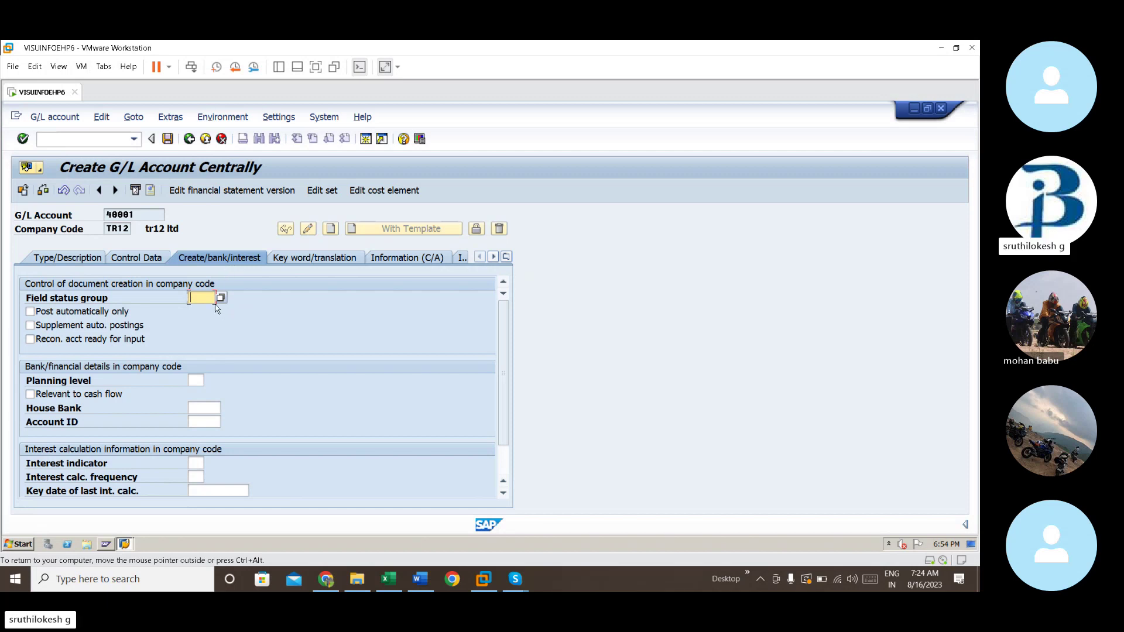
pyautogui.write('g00')
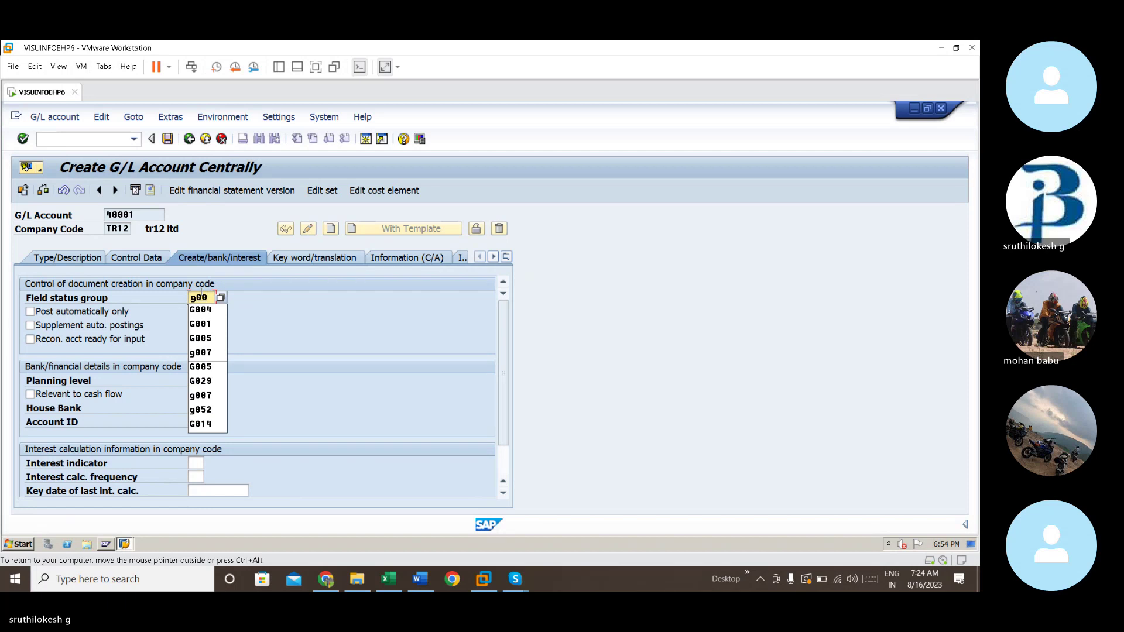
pyautogui.write('4')
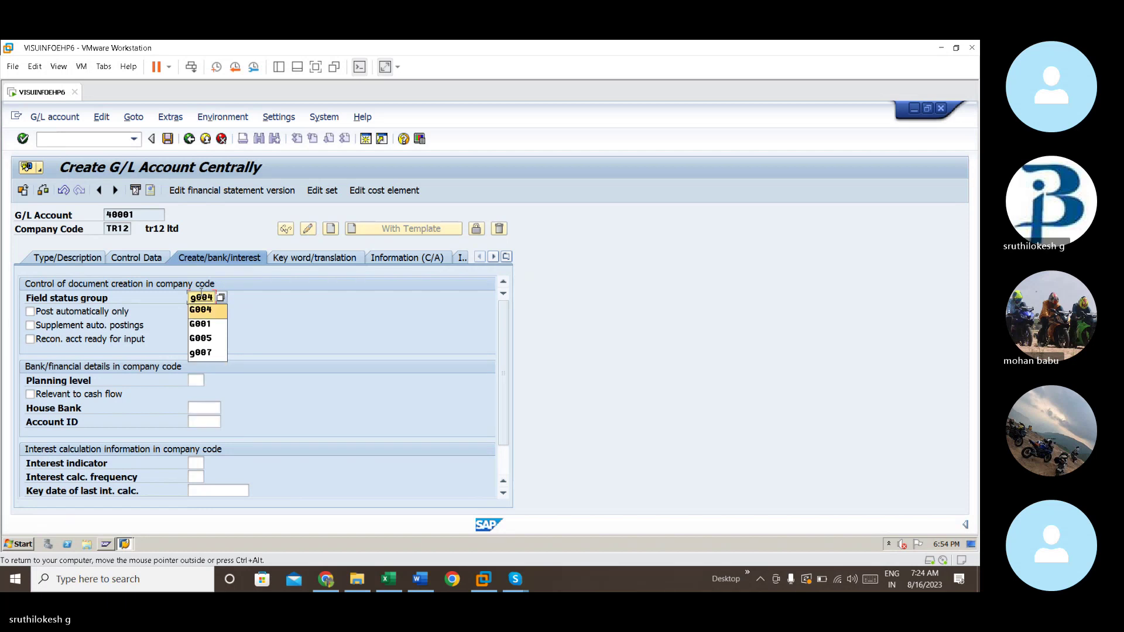
pyautogui.press('Down')
pyautogui.press('Return')
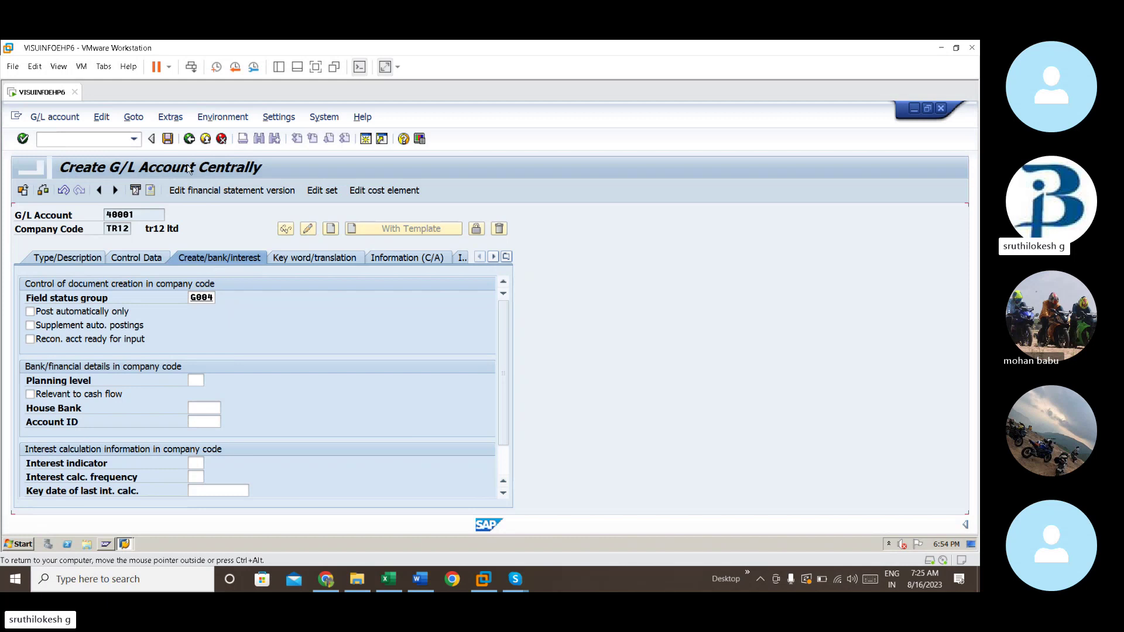
pyautogui.click(167, 140)
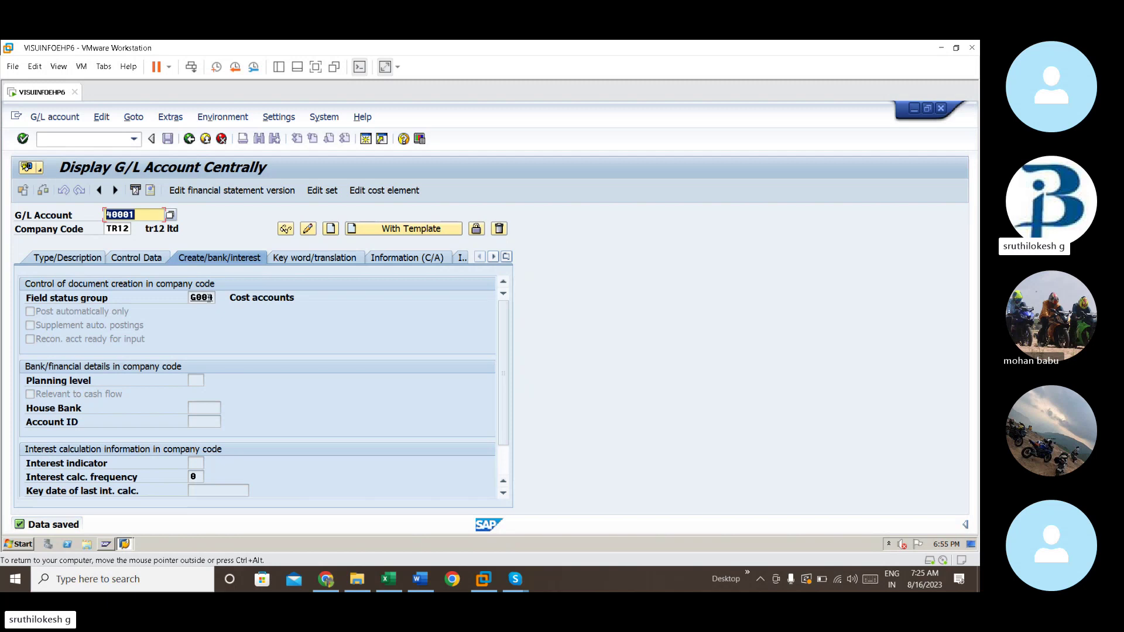
# Change the G/L account number to 20000 and start creating that account in company code TR12.
pyautogui.press('BackSpace')
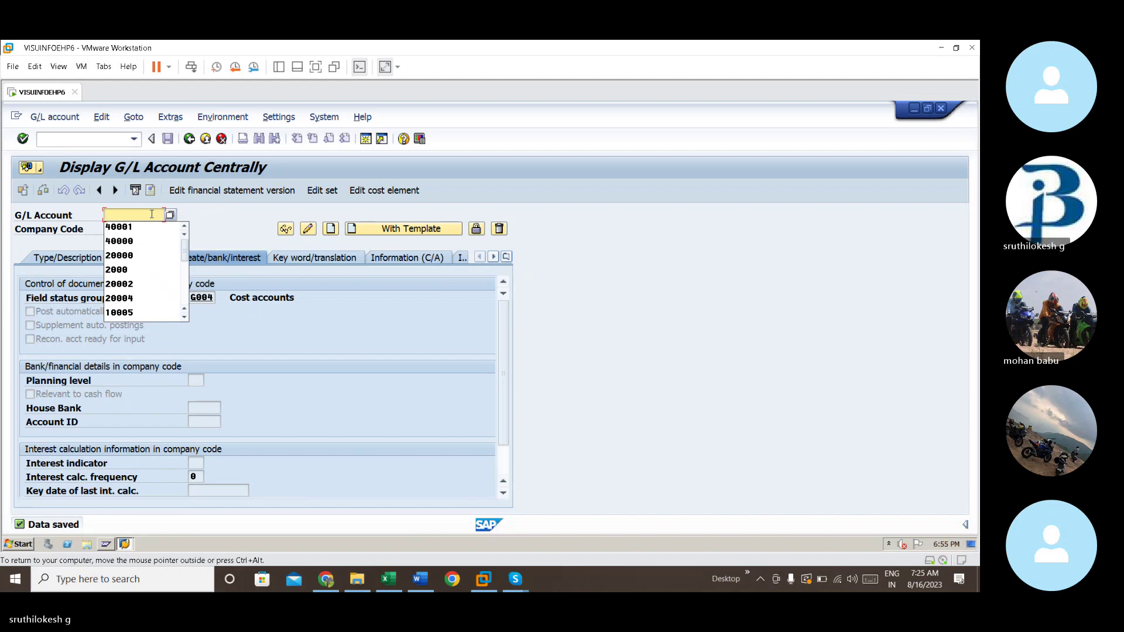
pyautogui.write('2')
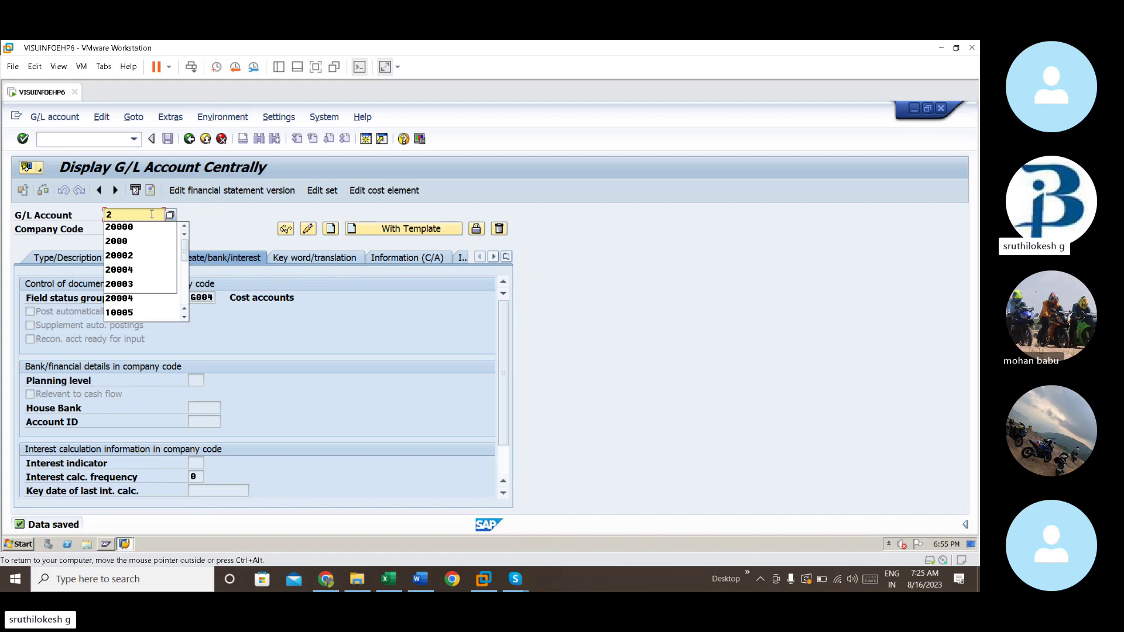
pyautogui.press('Down')
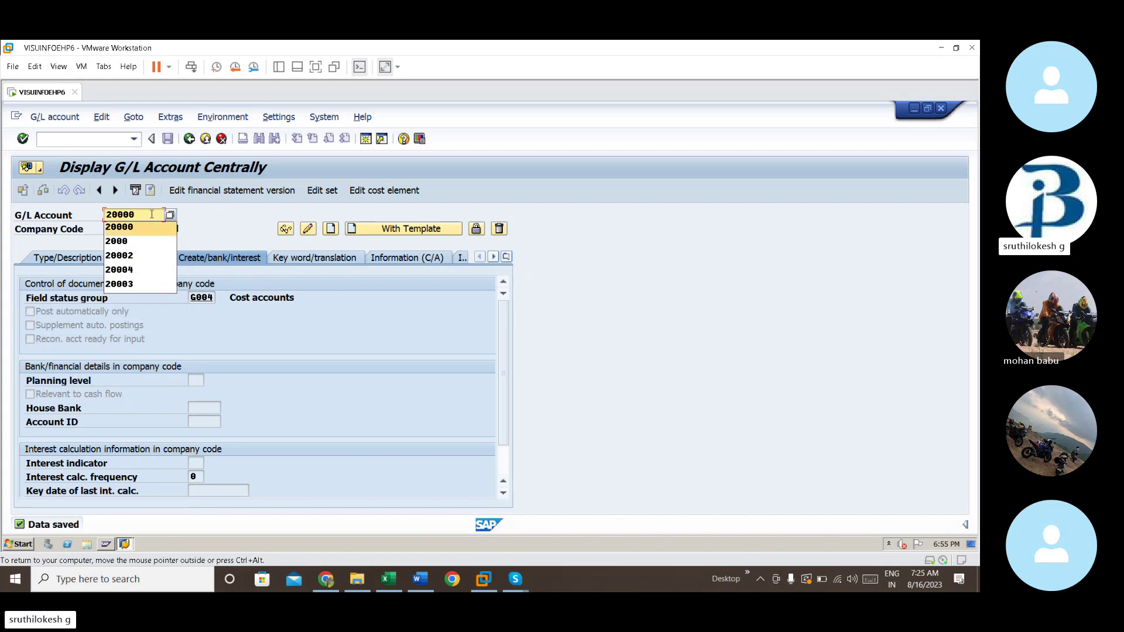
pyautogui.press('Return')
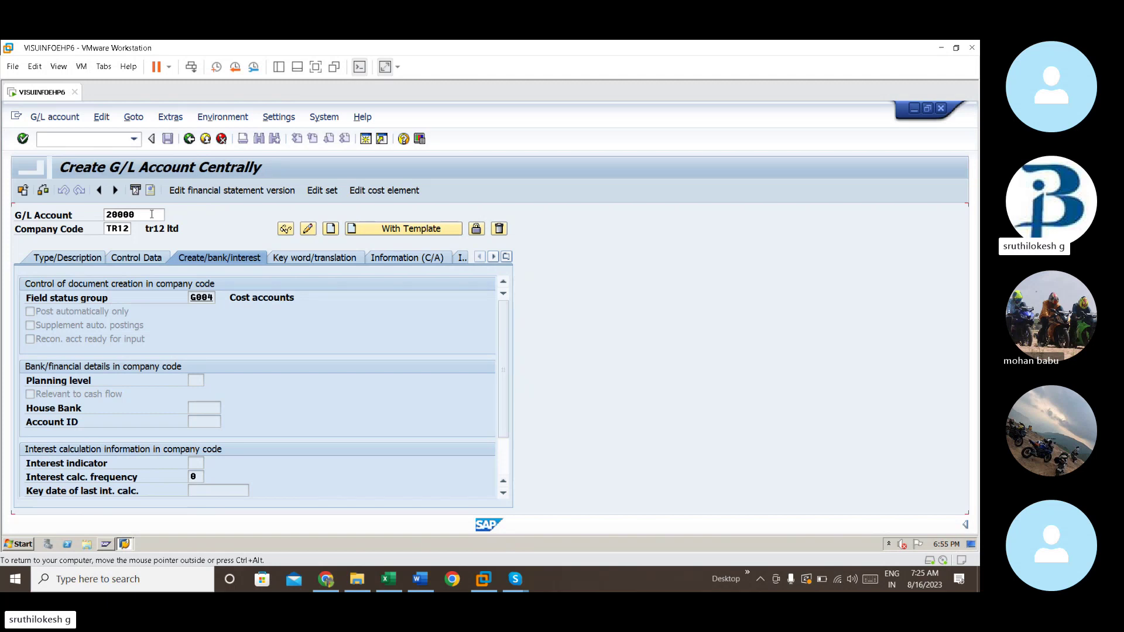
pyautogui.click(330, 229)
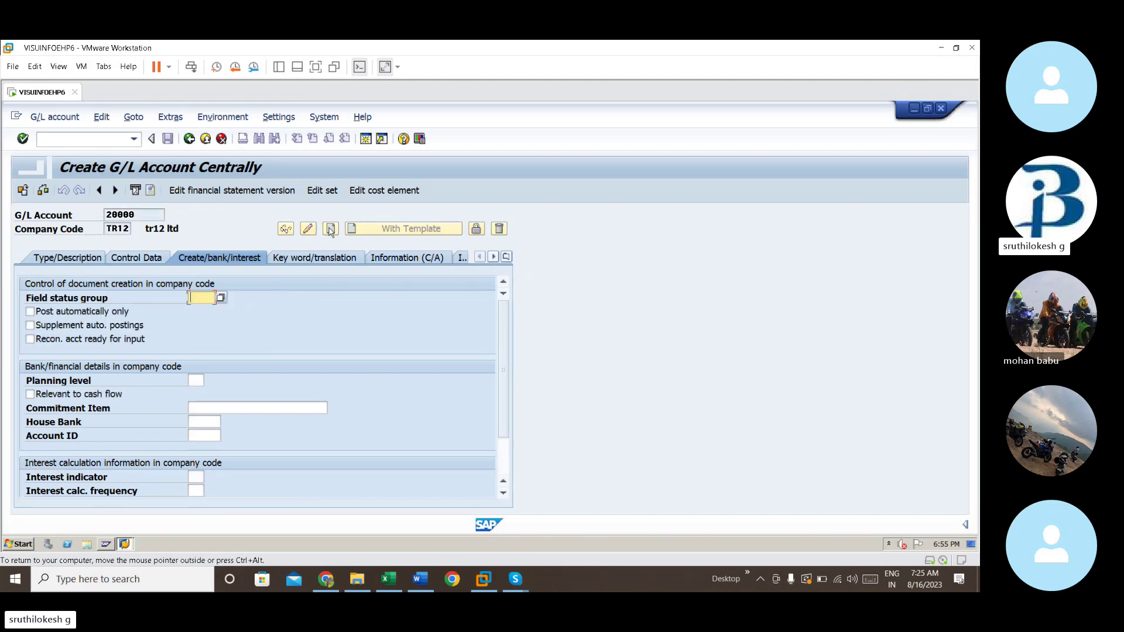
# Assign account 20000 to the assets account group and classify it as a balance sheet account.
pyautogui.click(63, 257)
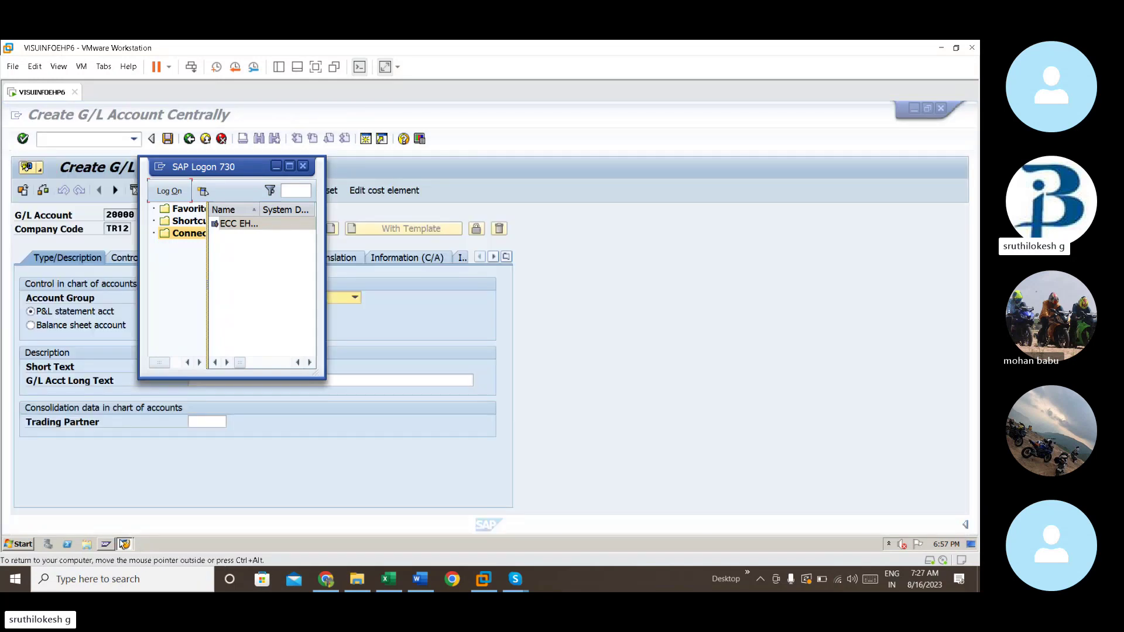
pyautogui.click(124, 543)
pyautogui.click(187, 478)
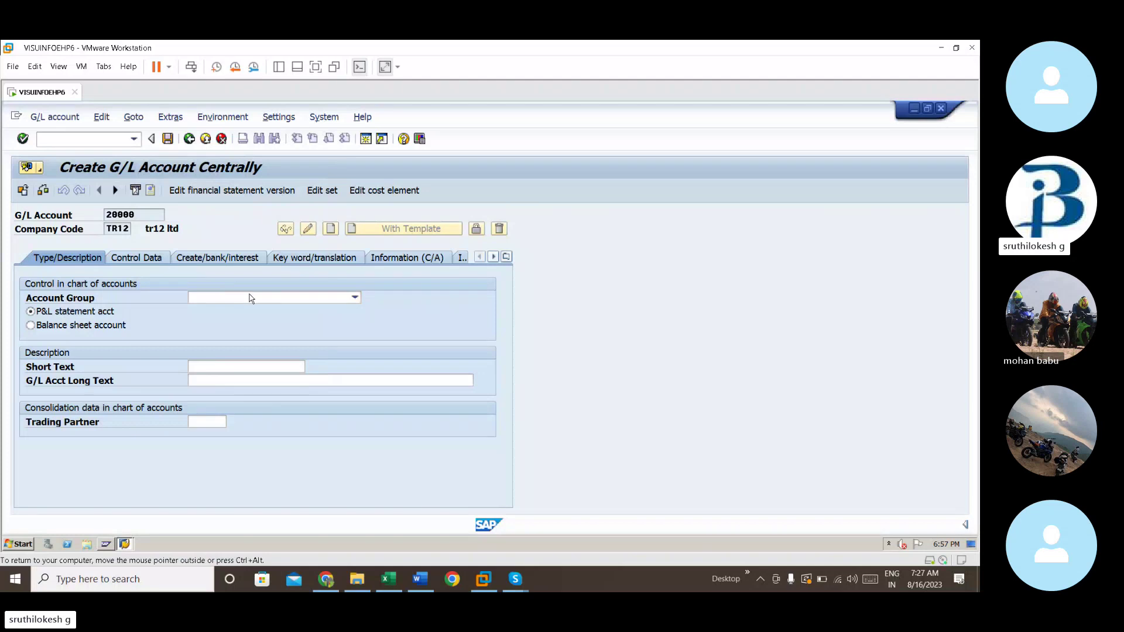
pyautogui.click(249, 297)
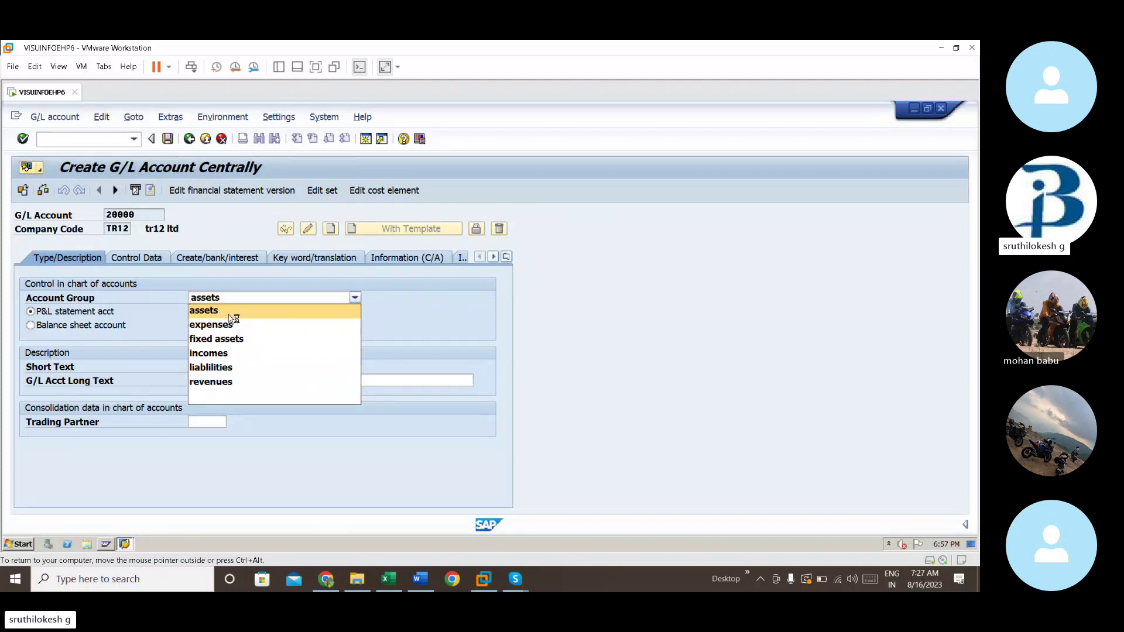
pyautogui.click(233, 316)
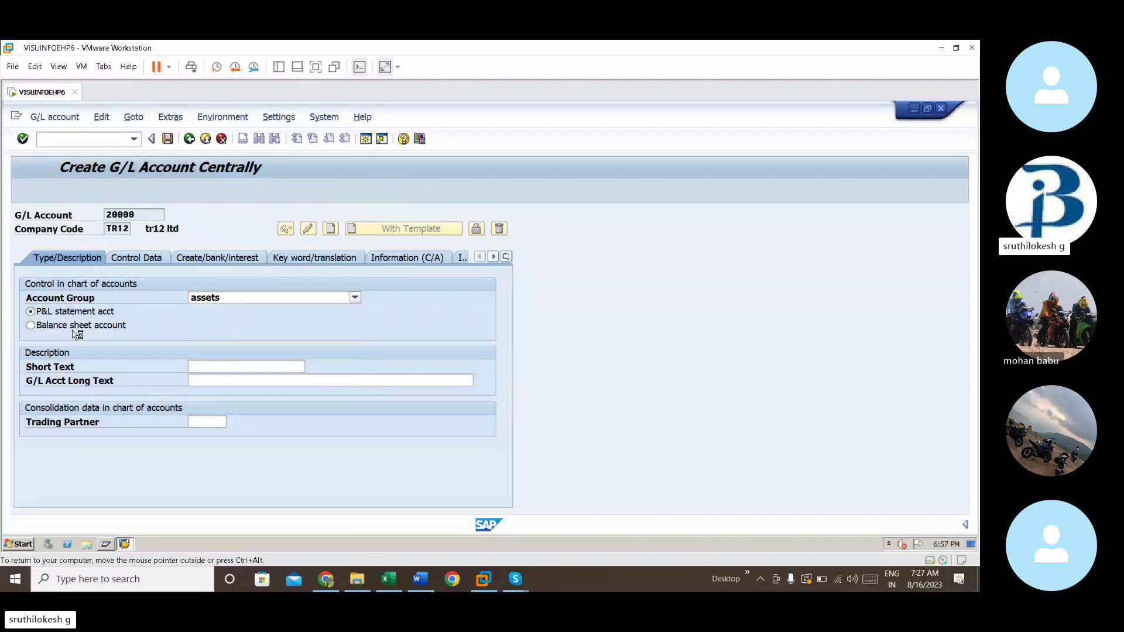
pyautogui.click(31, 326)
# Enter "sbi outgoing bank" as both the short text and the long text of account 20000.
pyautogui.click(258, 364)
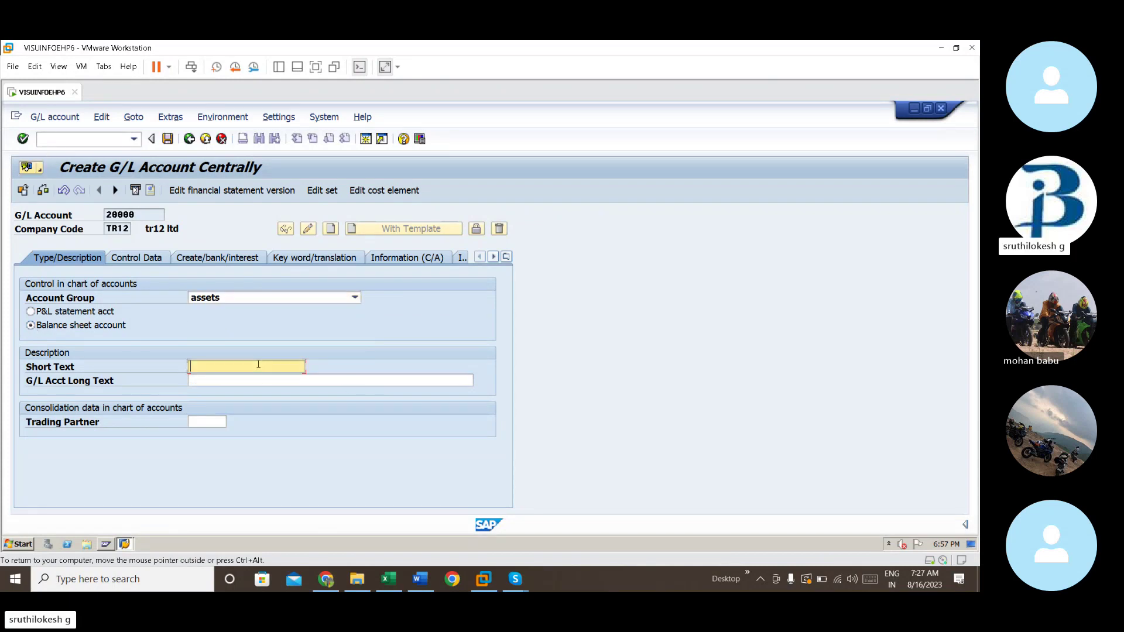
pyautogui.write('sbi')
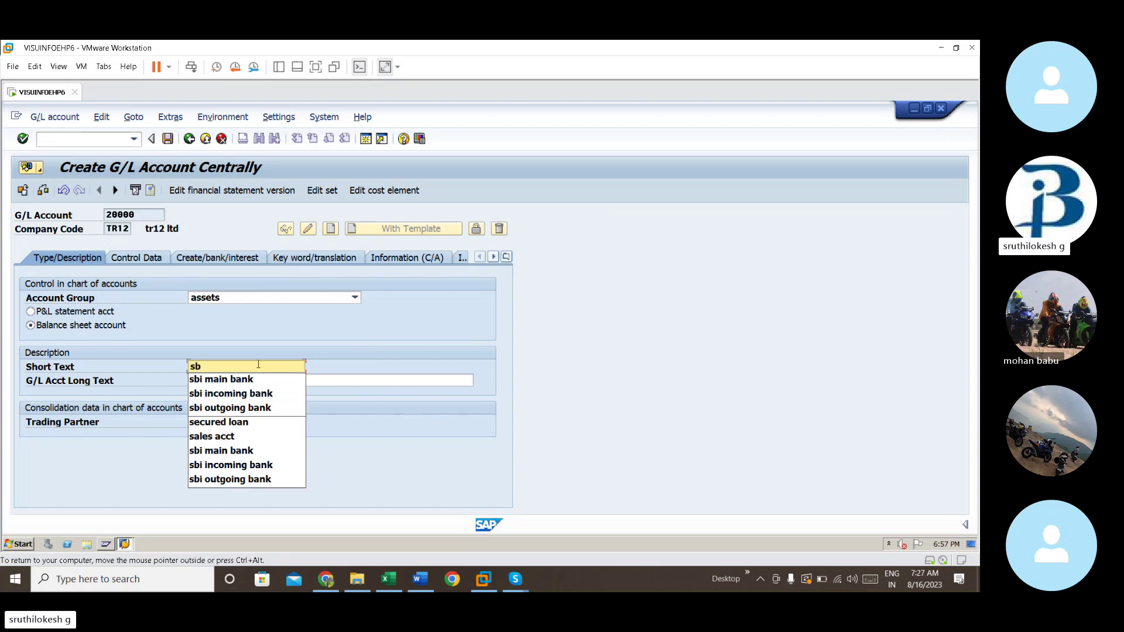
pyautogui.press('Down')
pyautogui.press('Down')
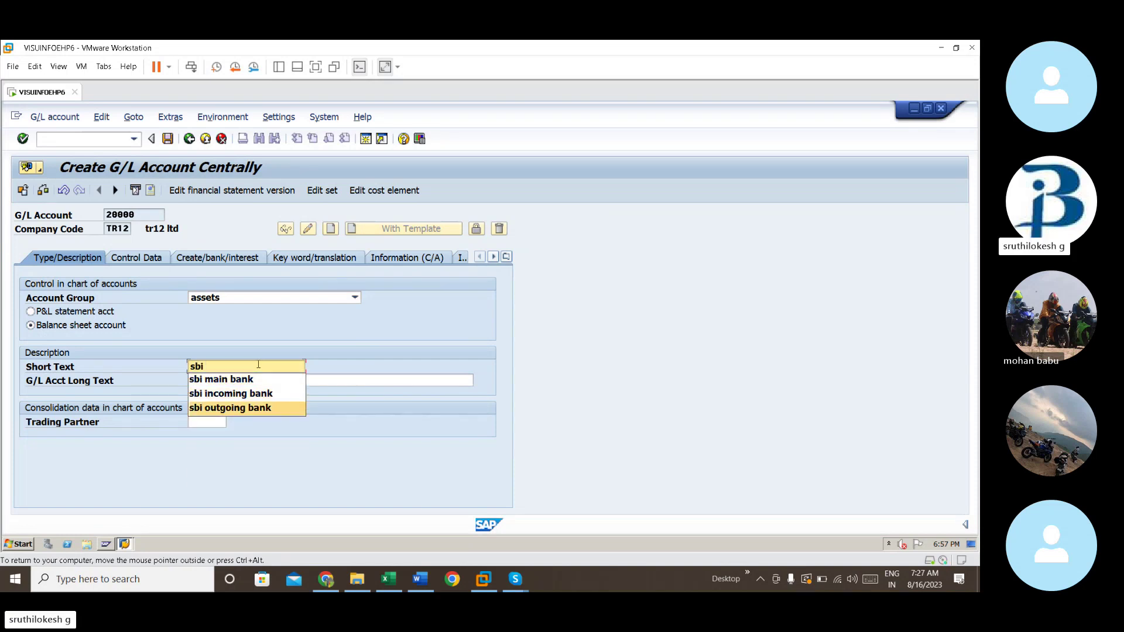
pyautogui.press('Return')
pyautogui.press('Tab')
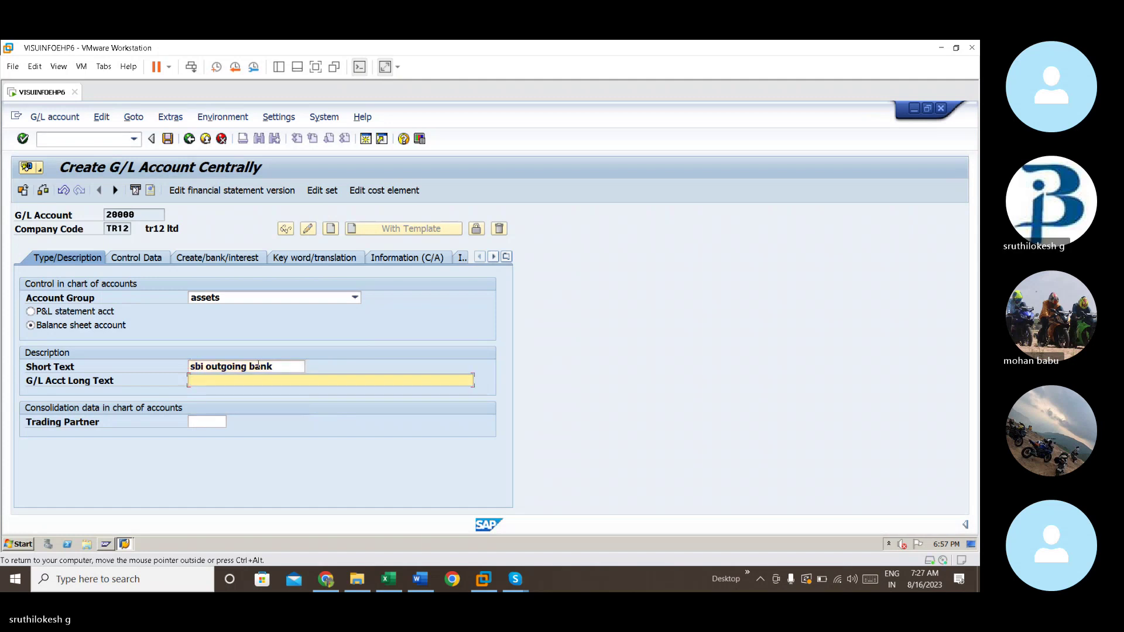
pyautogui.write('sb')
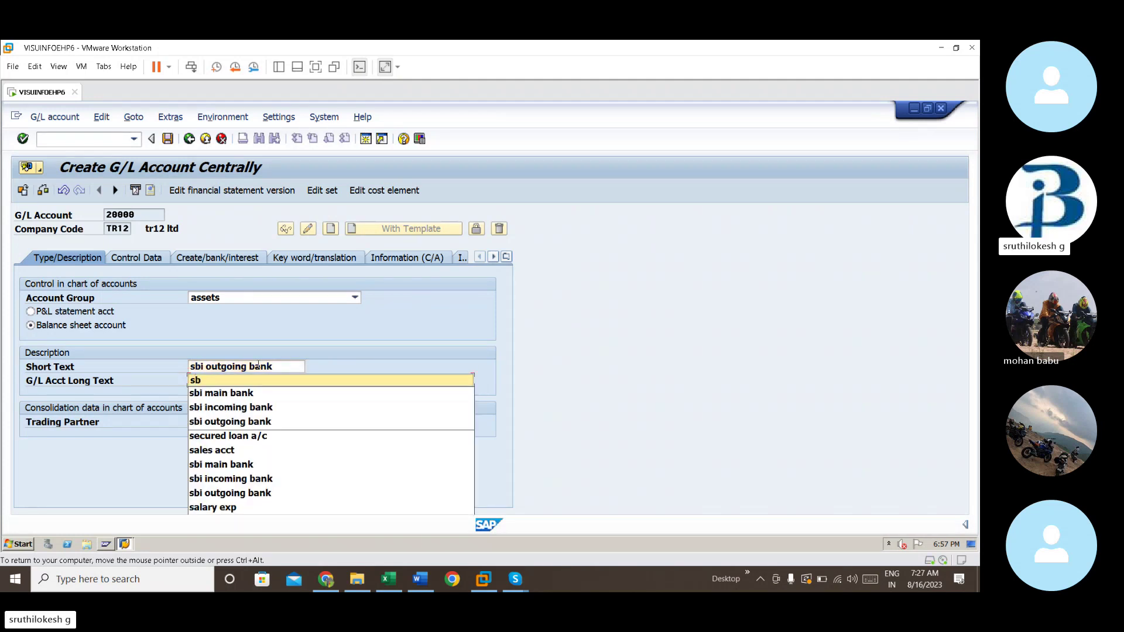
pyautogui.press('Down')
pyautogui.press('Down')
pyautogui.press('Down')
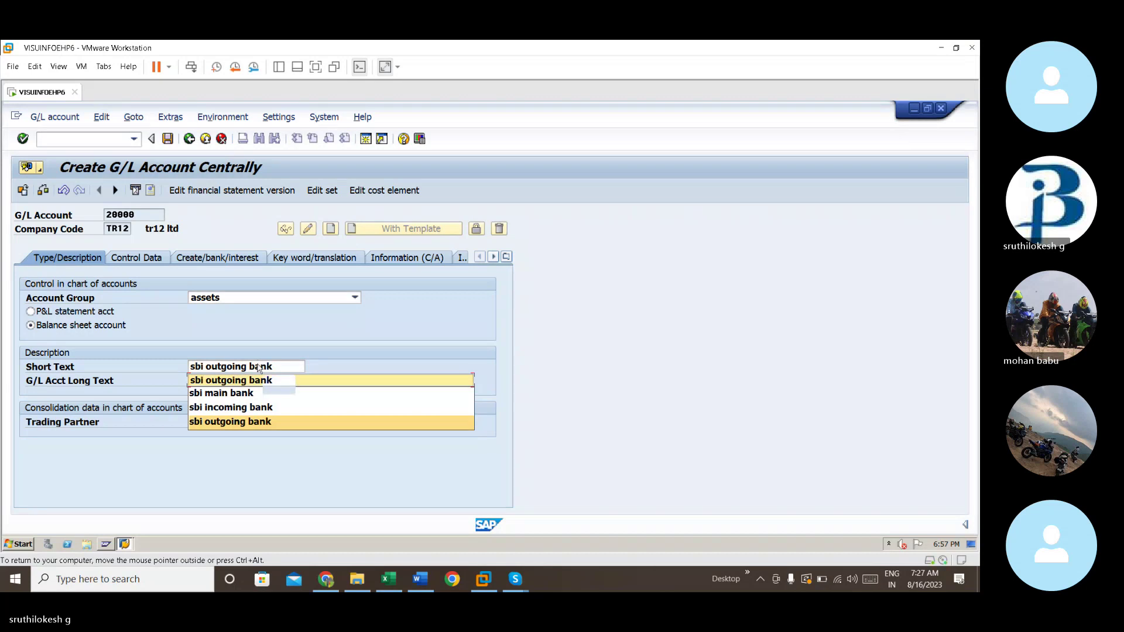
pyautogui.press('Return')
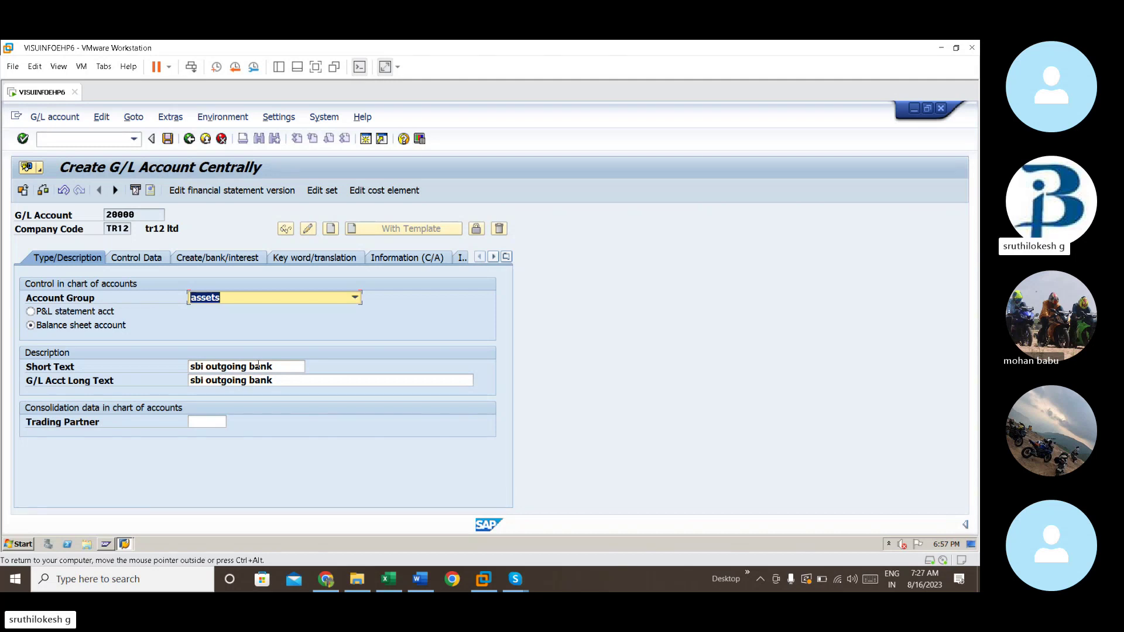
# In account 20000's control data, enable only balances in local currency, open item management and line item display, with sort key 001.
pyautogui.click(159, 259)
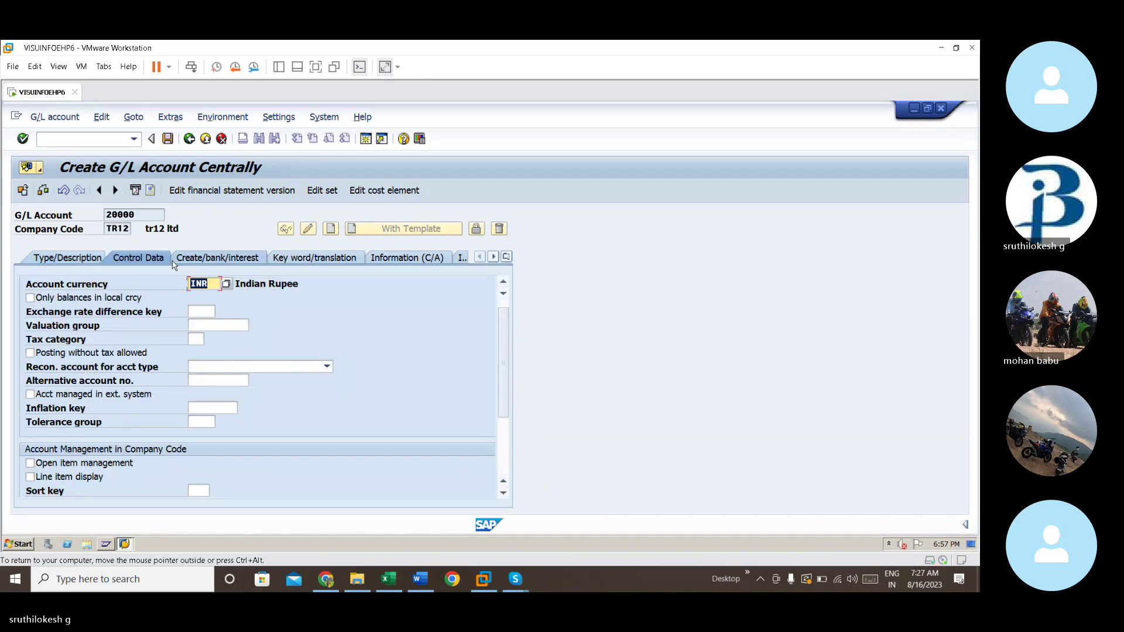
pyautogui.click(30, 299)
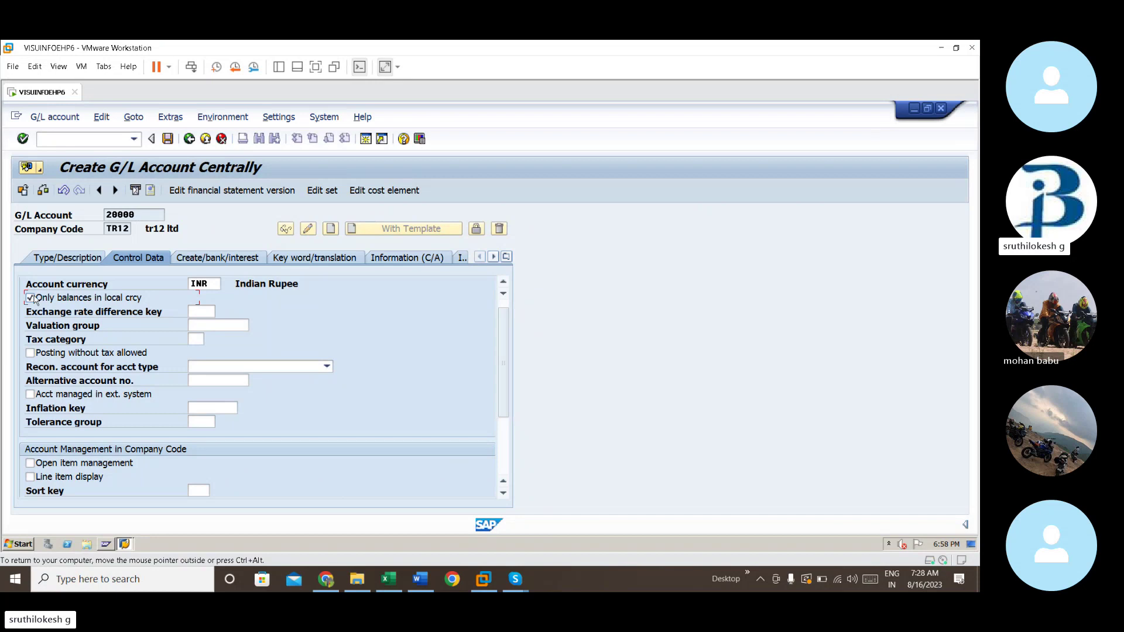
pyautogui.click(30, 463)
pyautogui.click(198, 491)
pyautogui.write('001')
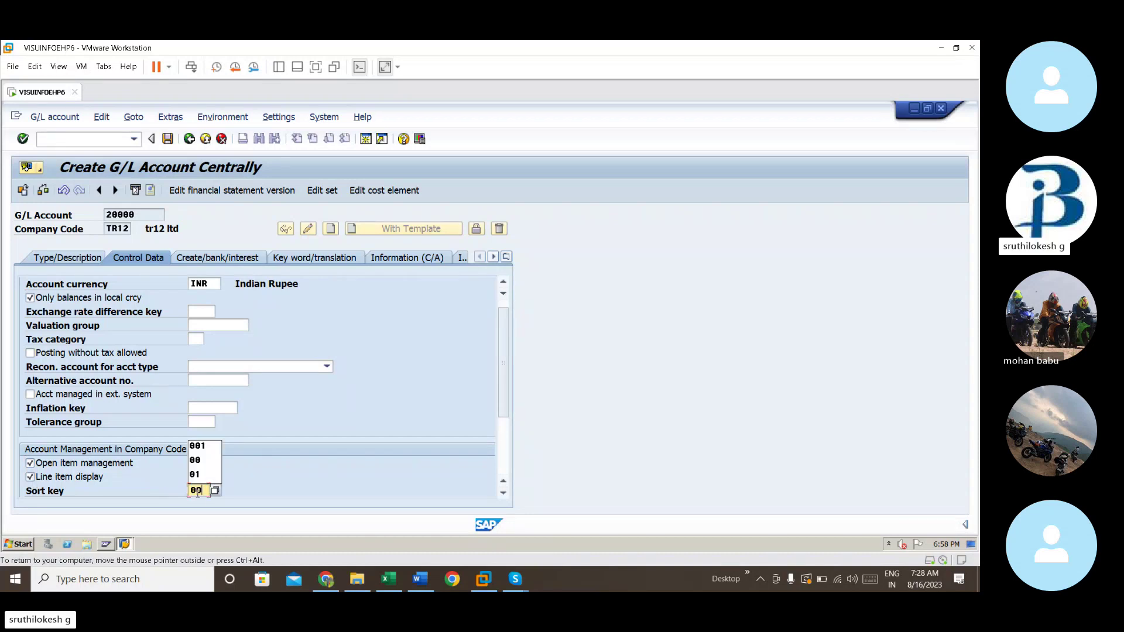
pyautogui.press('Return')
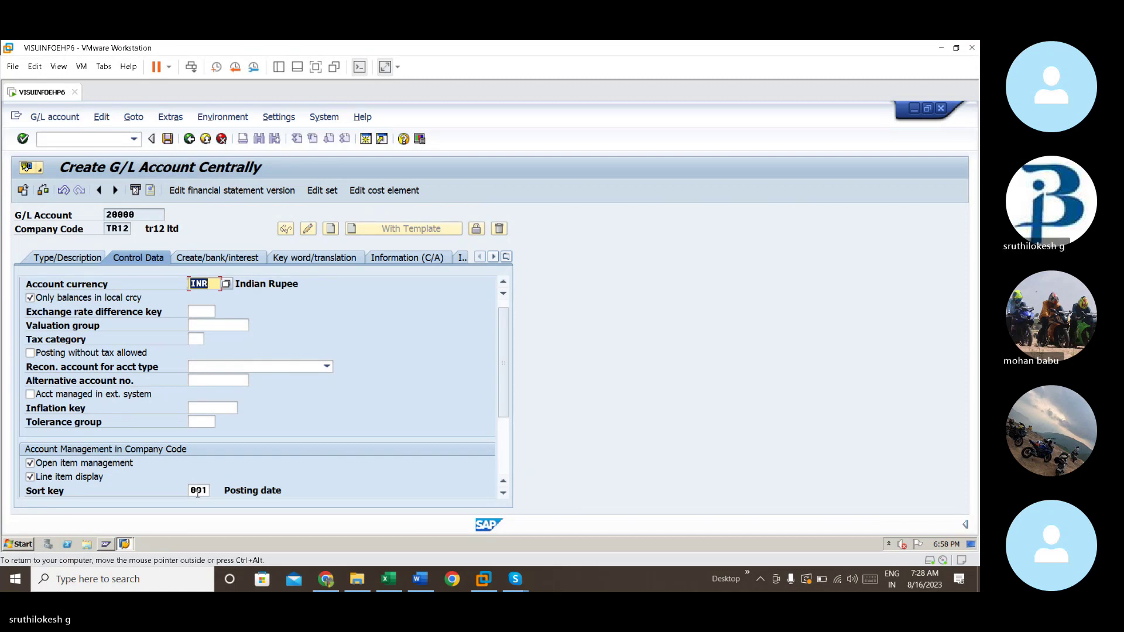
# Set account 20000's field status group to G005, mark it as relevant to cash flow, and save the account.
pyautogui.click(201, 257)
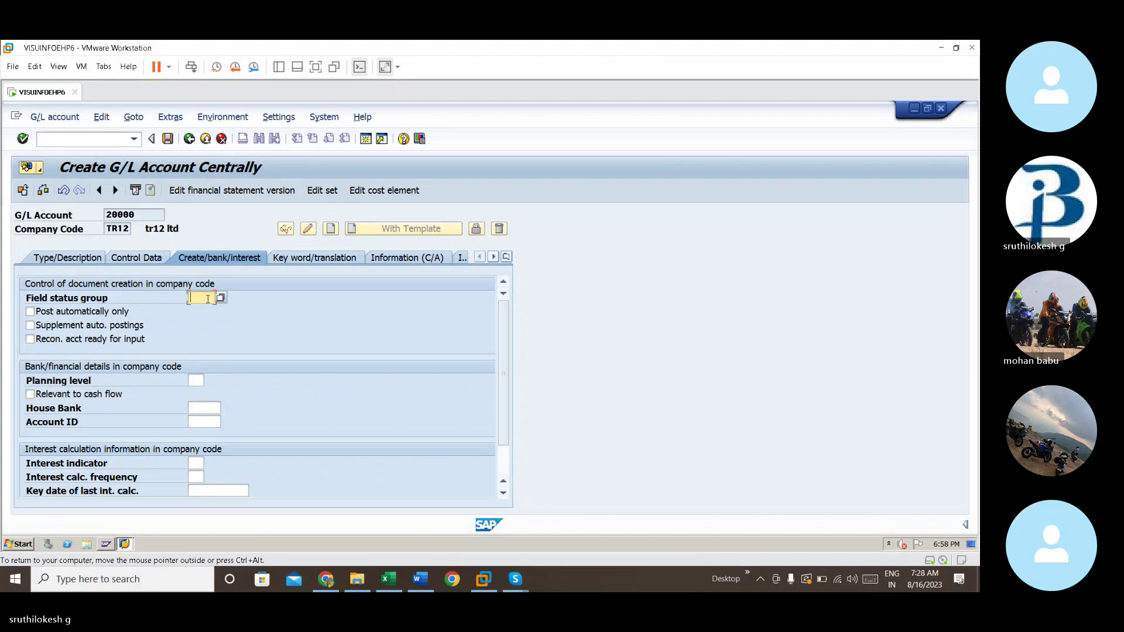
pyautogui.write('g005')
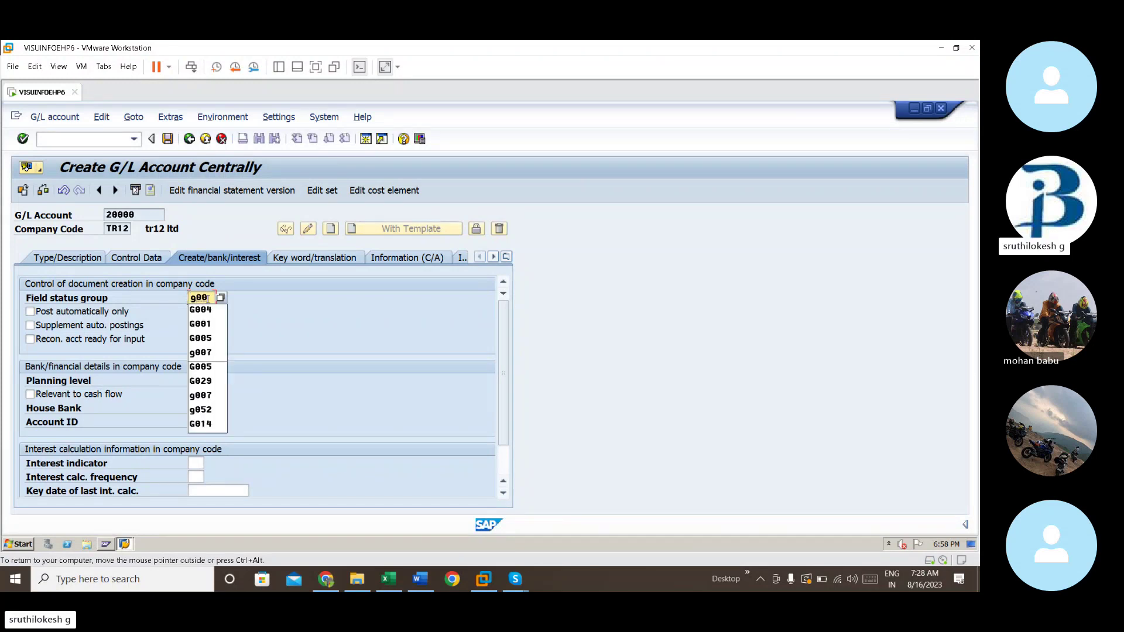
pyautogui.click(202, 338)
pyautogui.press('Return')
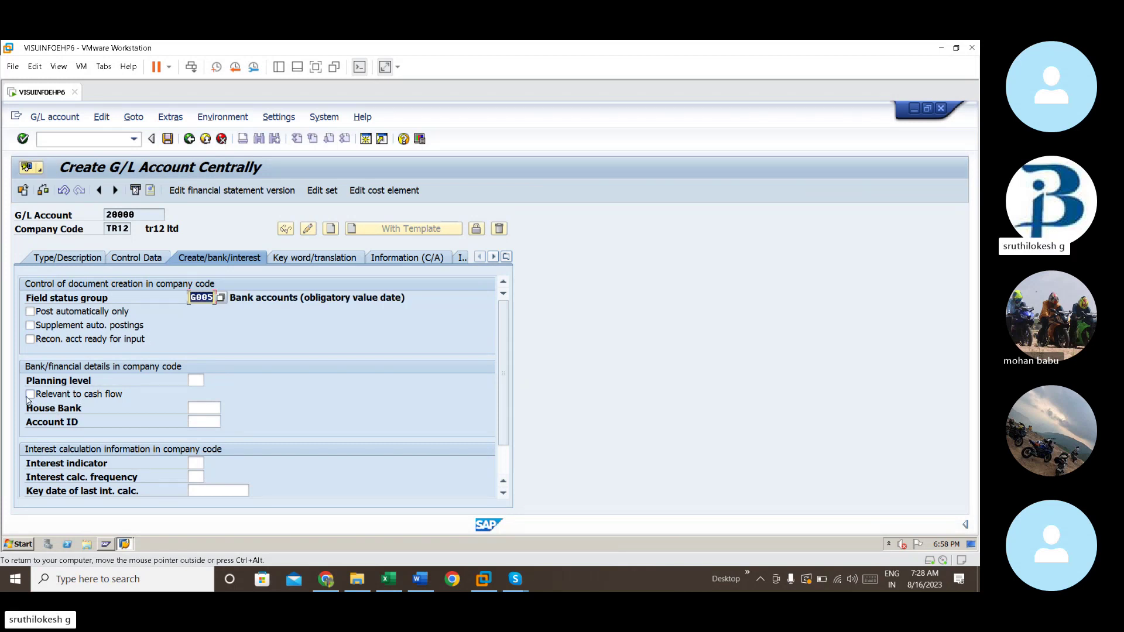
pyautogui.click(30, 397)
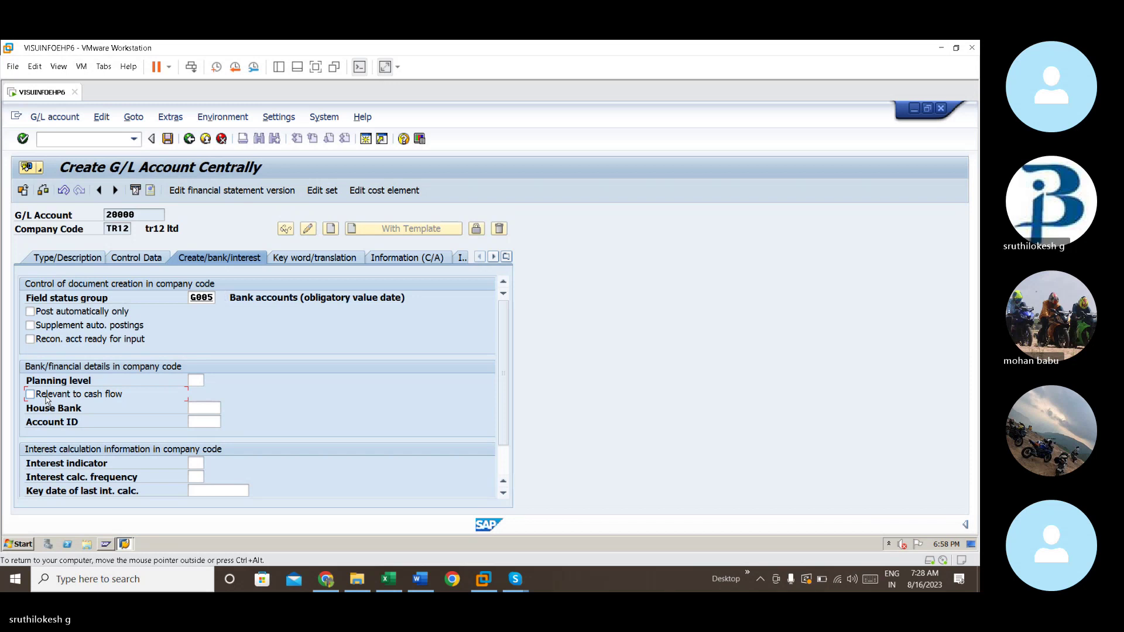
pyautogui.click(30, 397)
pyautogui.click(168, 140)
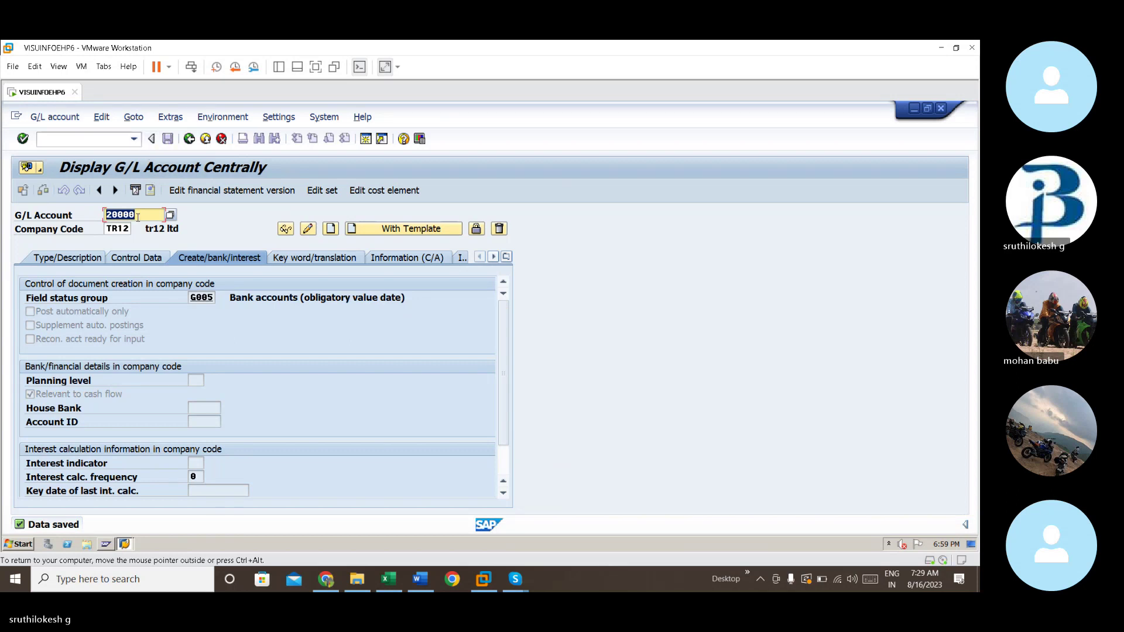
# Change the G/L account number to 20001 and start creating that account in company code TR12.
pyautogui.write('2000')
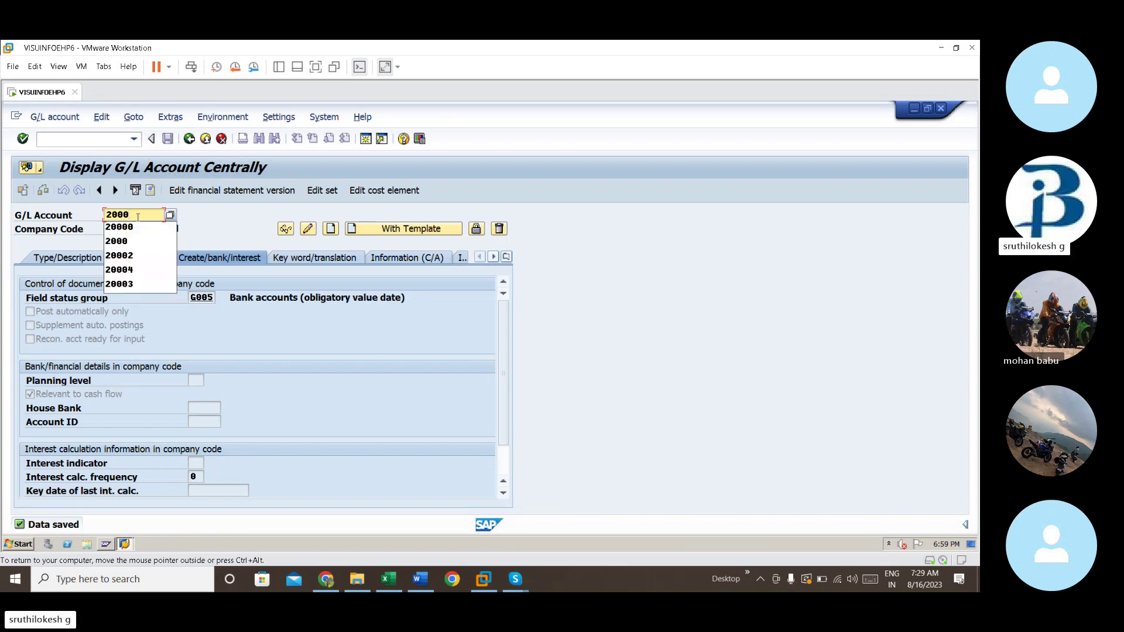
pyautogui.write('1')
pyautogui.press('F5')
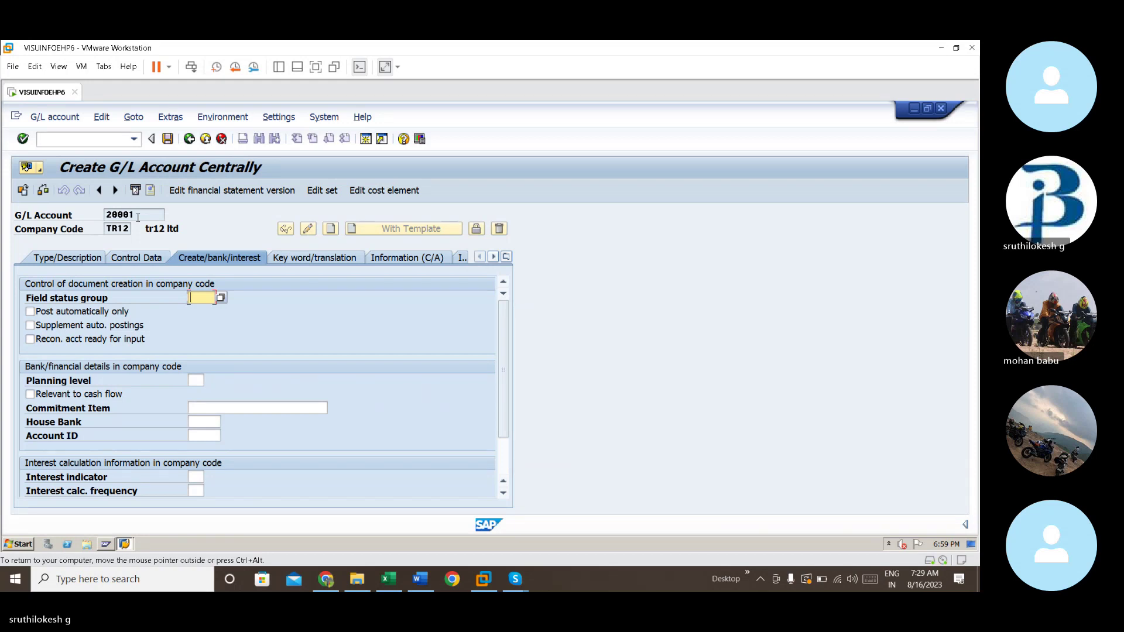
# Assign G/L account 20001 to the assets account group.
pyautogui.click(76, 264)
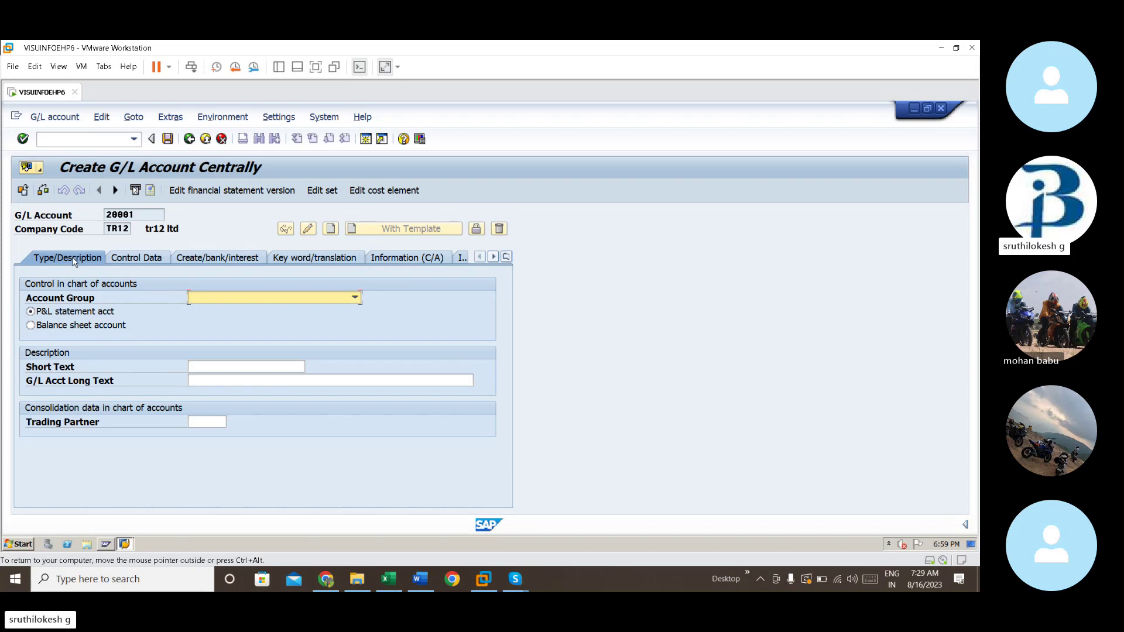
pyautogui.press('F4')
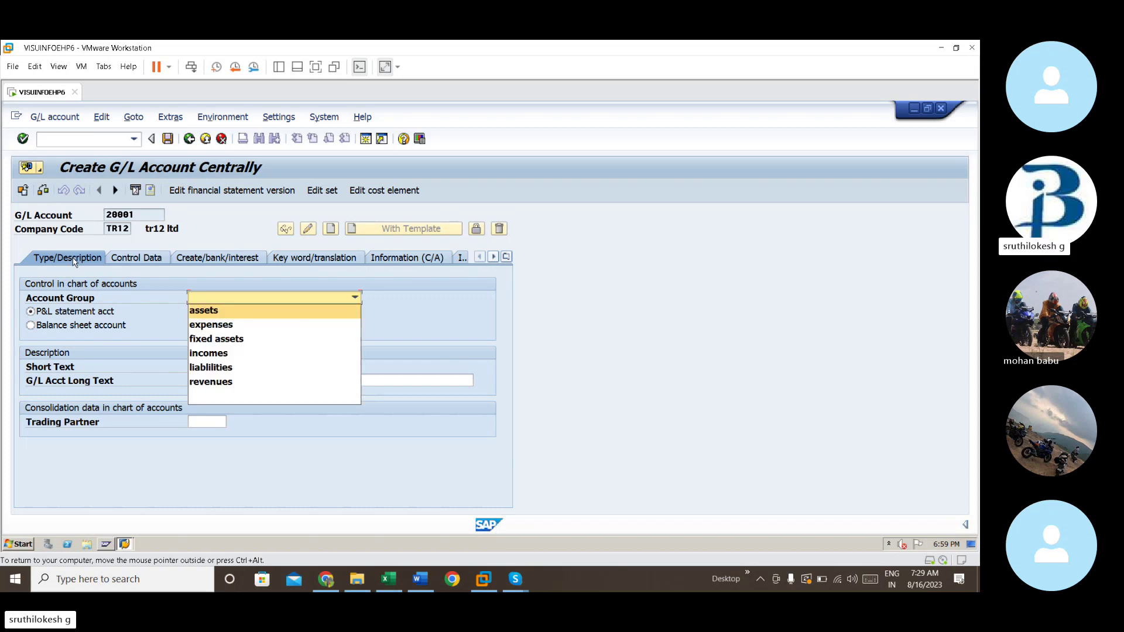
pyautogui.press('Down')
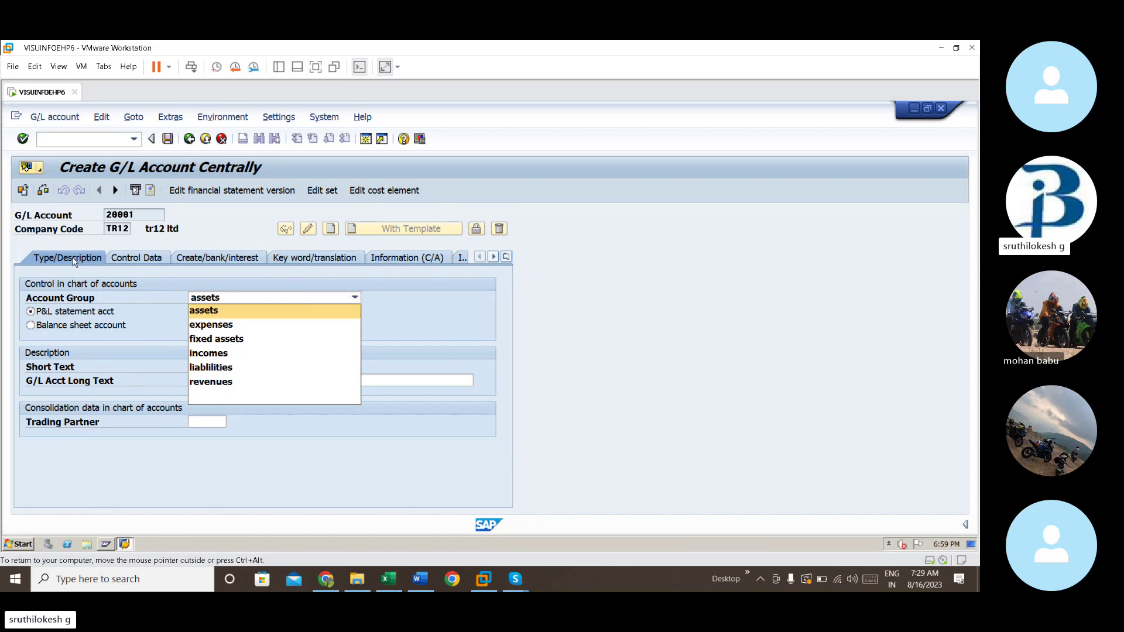
pyautogui.press('Return')
pyautogui.press('Tab')
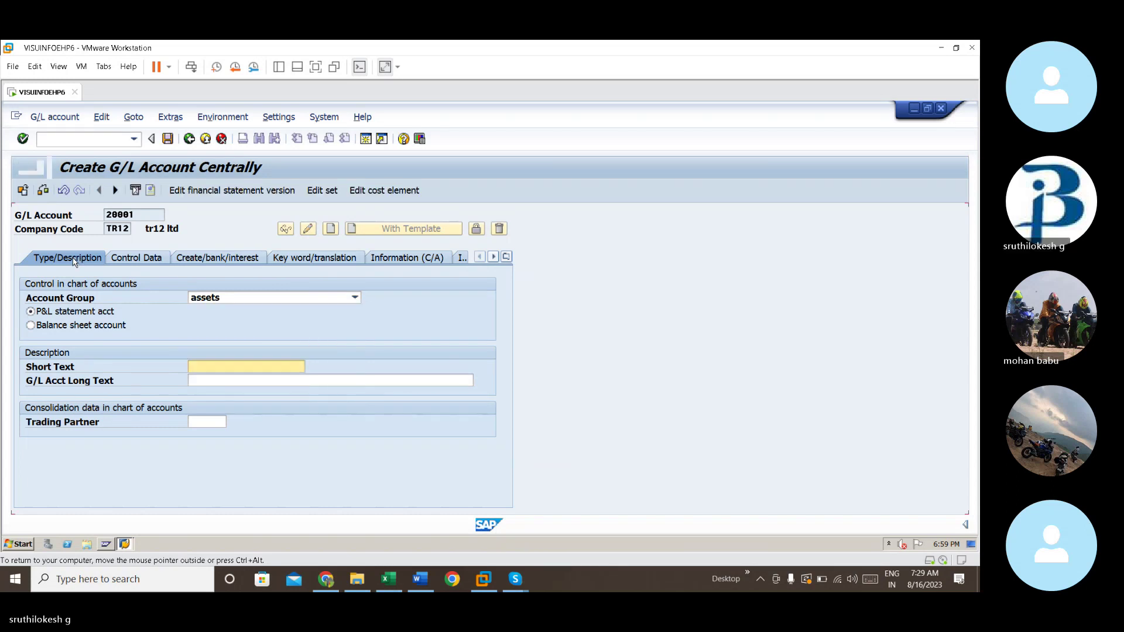
# Enter "sbi main bank" as the short text of account 20001.
pyautogui.press('Tab')
pyautogui.hotkey('shift', 'Tab')
pyautogui.write('s')
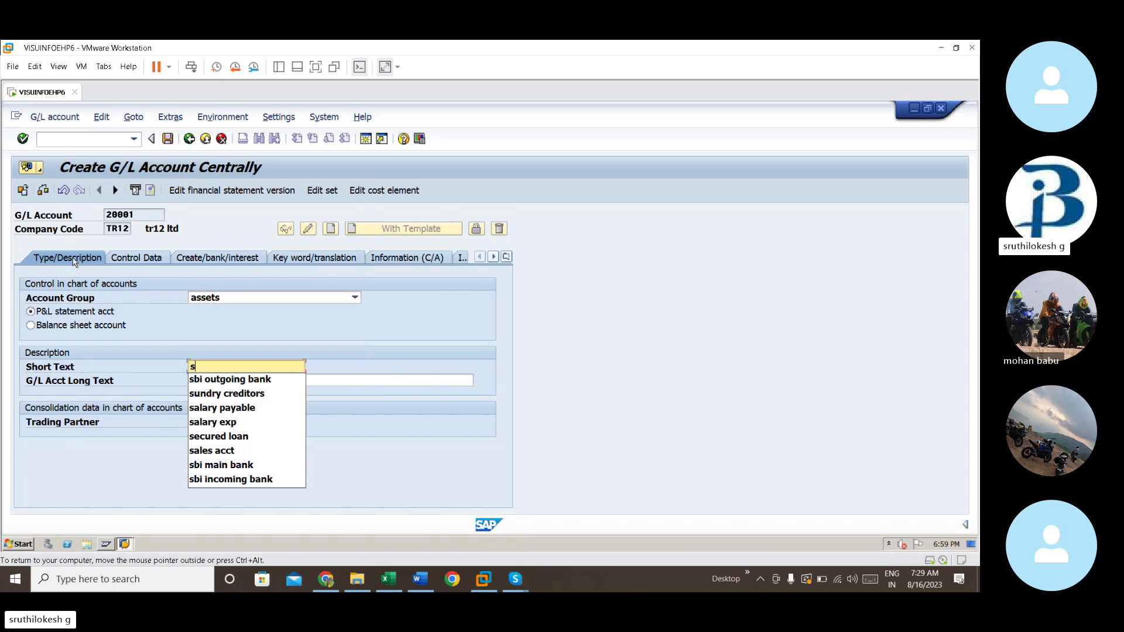
pyautogui.press('Down')
pyautogui.press('Down')
pyautogui.press('Down')
pyautogui.press('Down')
pyautogui.press('Down')
pyautogui.press('Down')
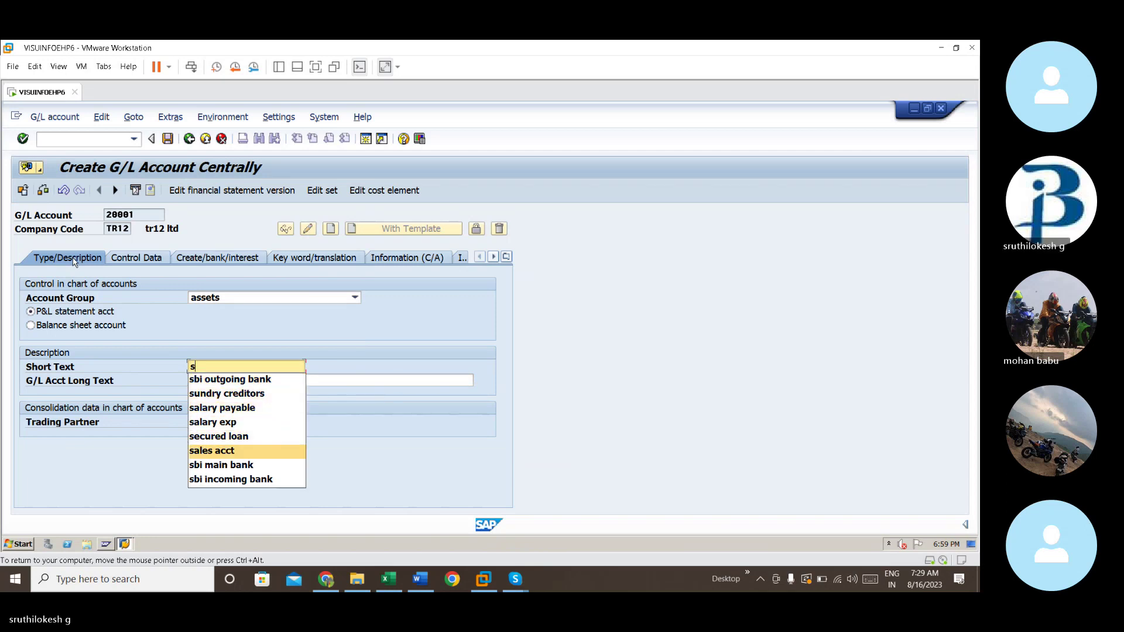
pyautogui.press('Return')
pyautogui.press('Tab')
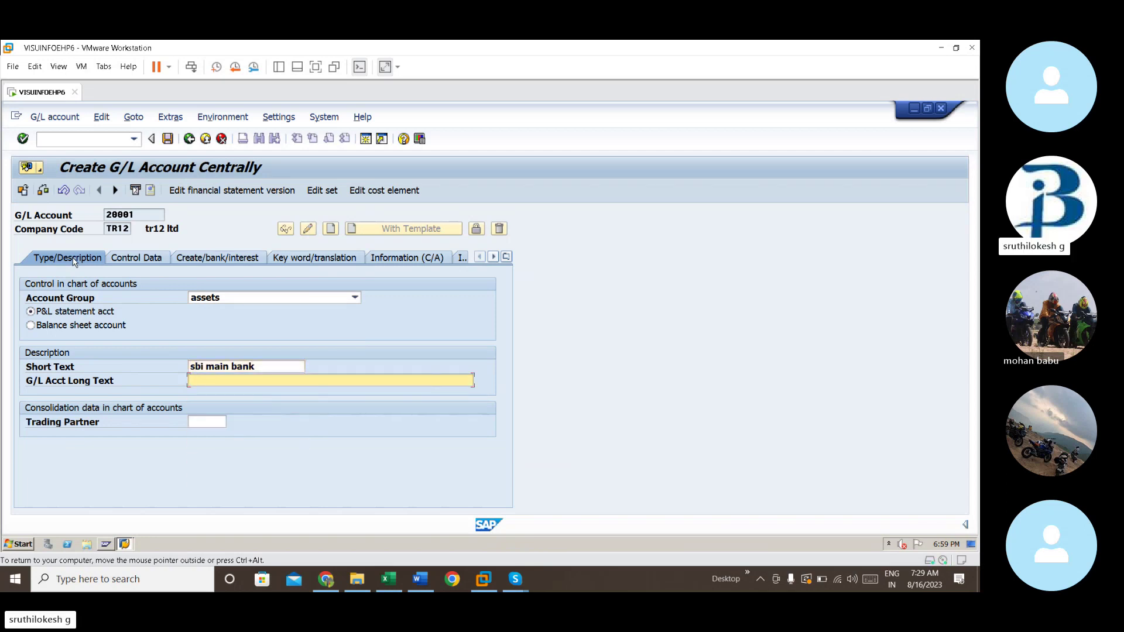
# Enter "sbi main bank" as the G/L account long text of account 20001.
pyautogui.write('s')
pyautogui.press('Down')
pyautogui.press('Down')
pyautogui.press('Down')
pyautogui.press('Down')
pyautogui.press('Down')
pyautogui.press('Down')
pyautogui.press('Down')
pyautogui.press('Down')
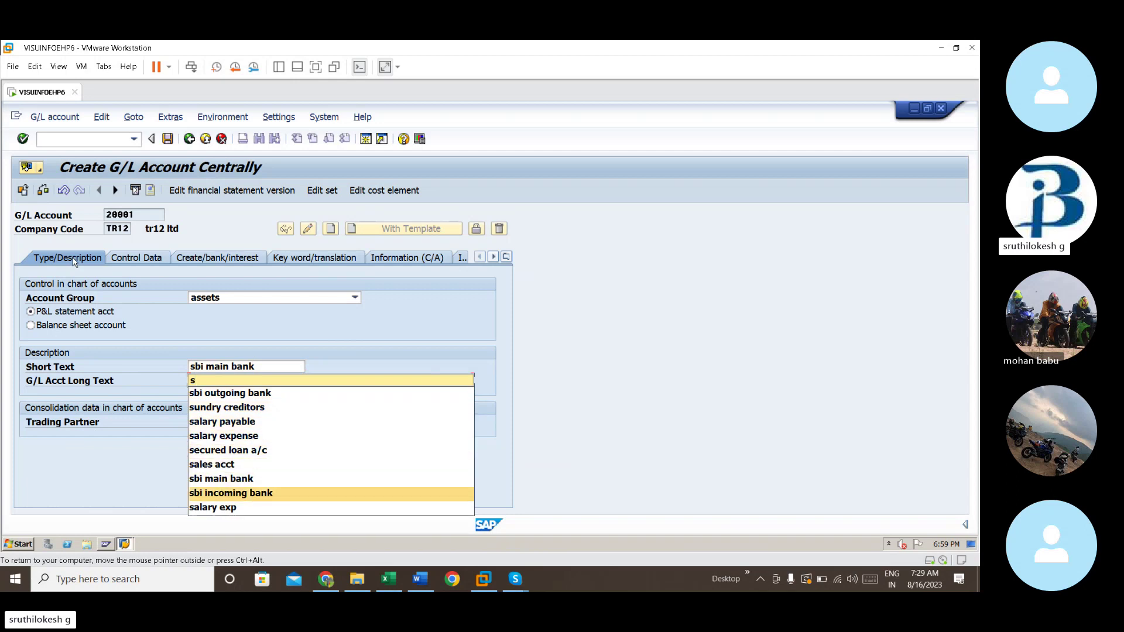
pyautogui.press('Up')
pyautogui.press('Return')
pyautogui.press('Return')
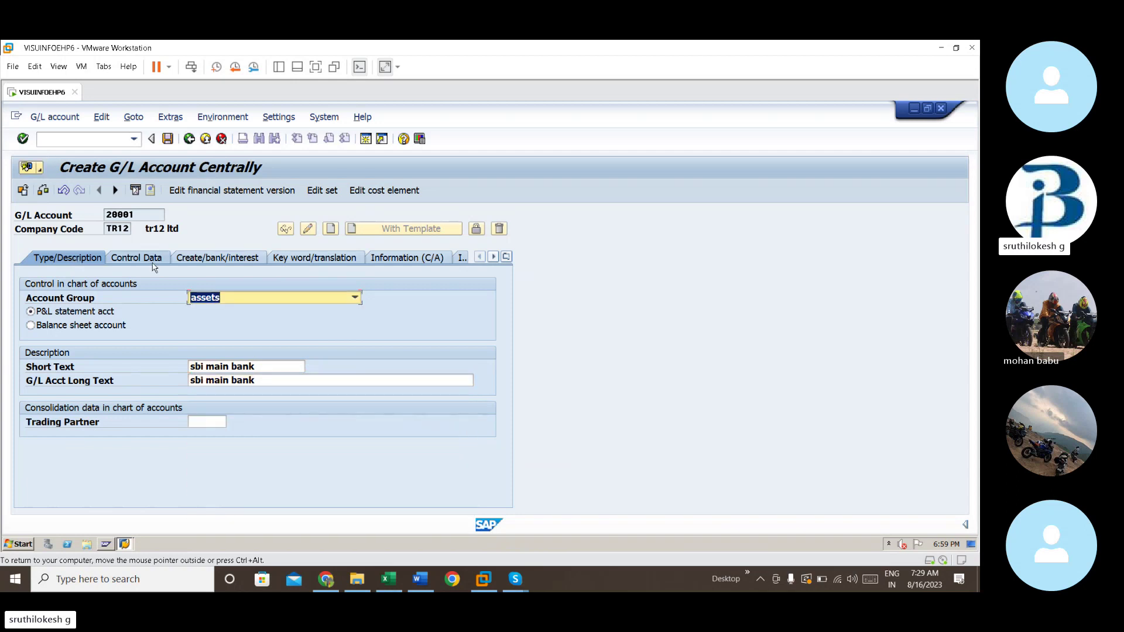
# In account 20001's control data, enable only balances in local currency, open item management and line item display, with sort key 001.
pyautogui.click(153, 263)
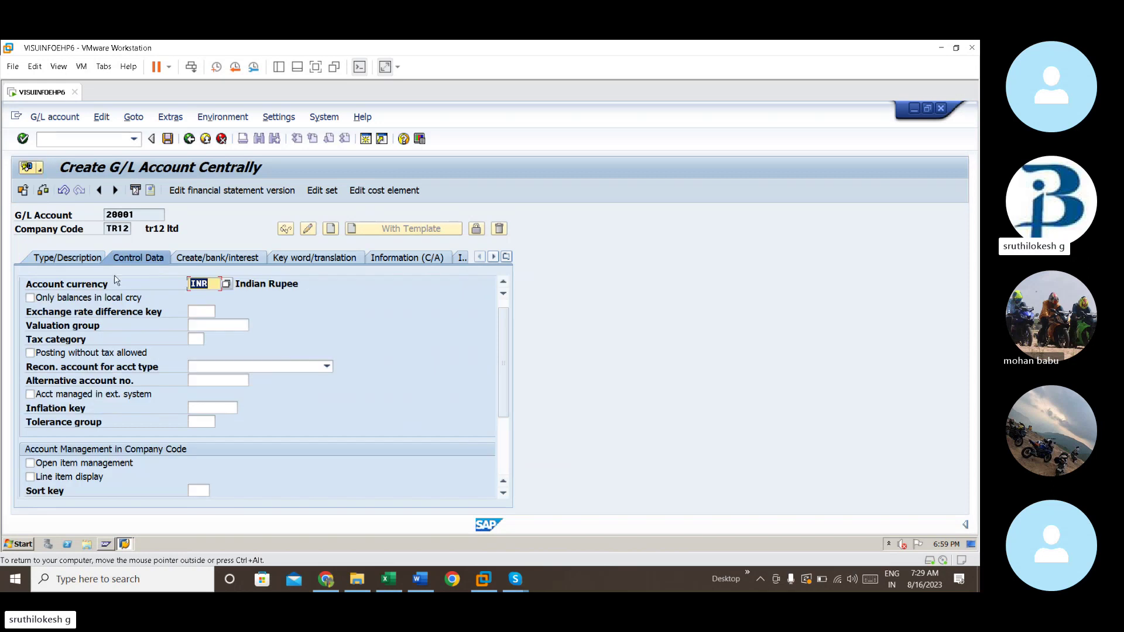
pyautogui.click(30, 298)
pyautogui.click(30, 464)
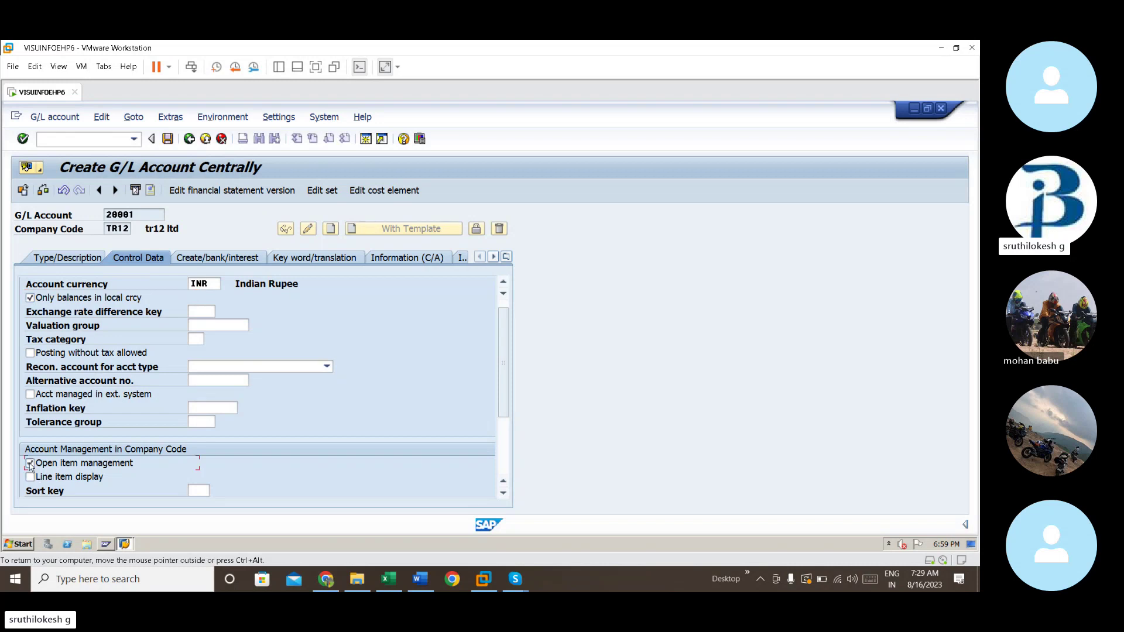
pyautogui.click(30, 477)
pyautogui.click(197, 488)
pyautogui.write('001')
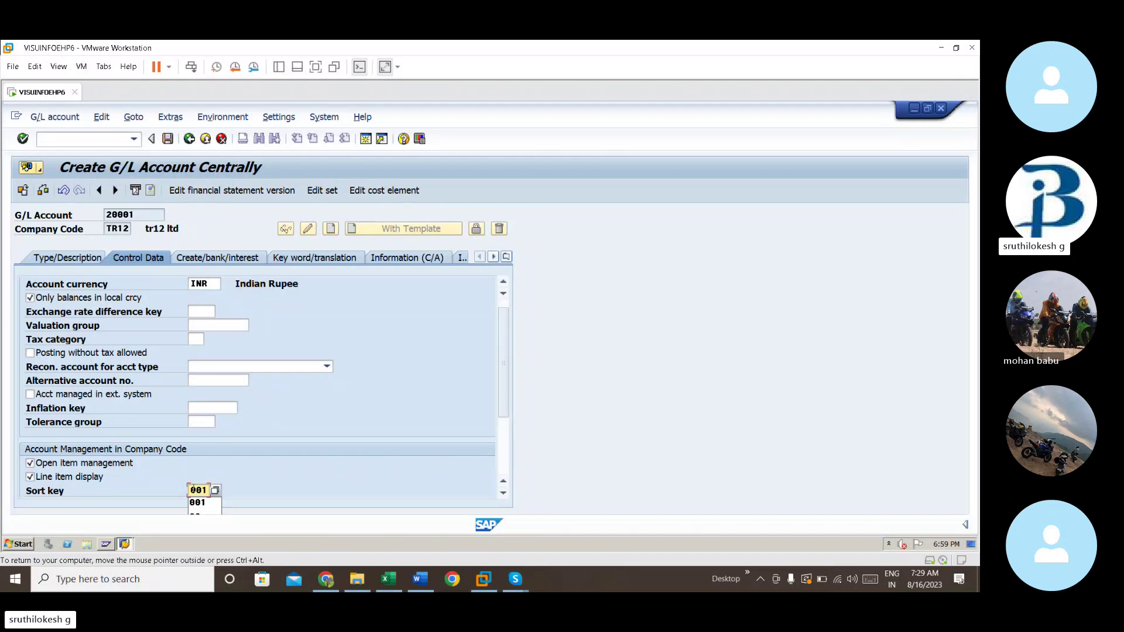
pyautogui.press('Return')
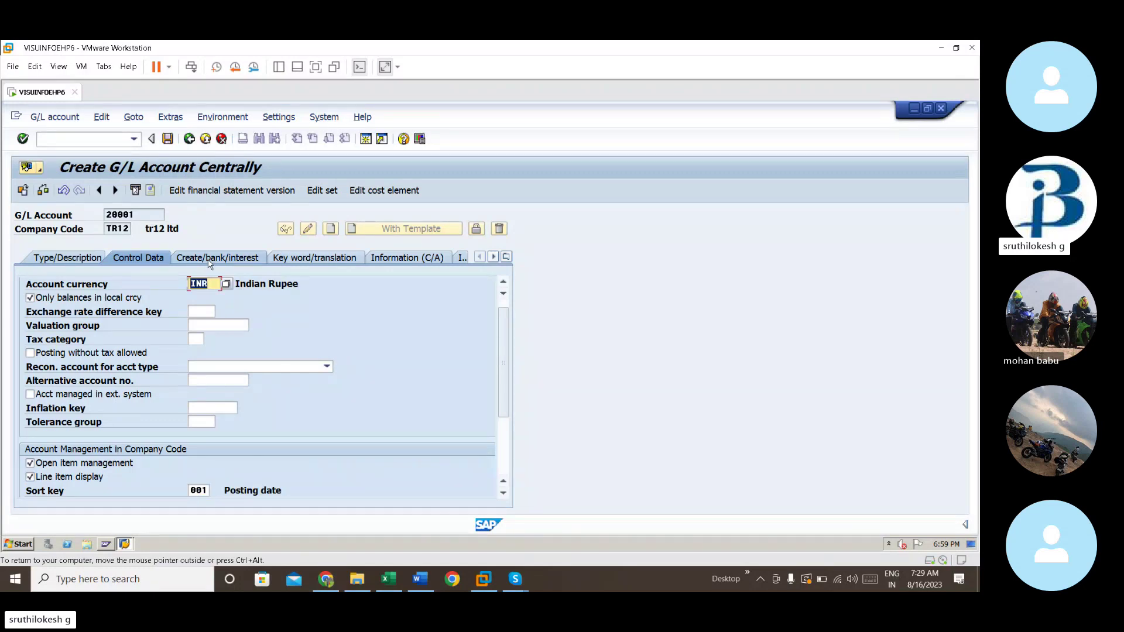
# Set account 20001's field status group to G005, mark it as relevant to cash flow, and try to save the account.
pyautogui.click(208, 263)
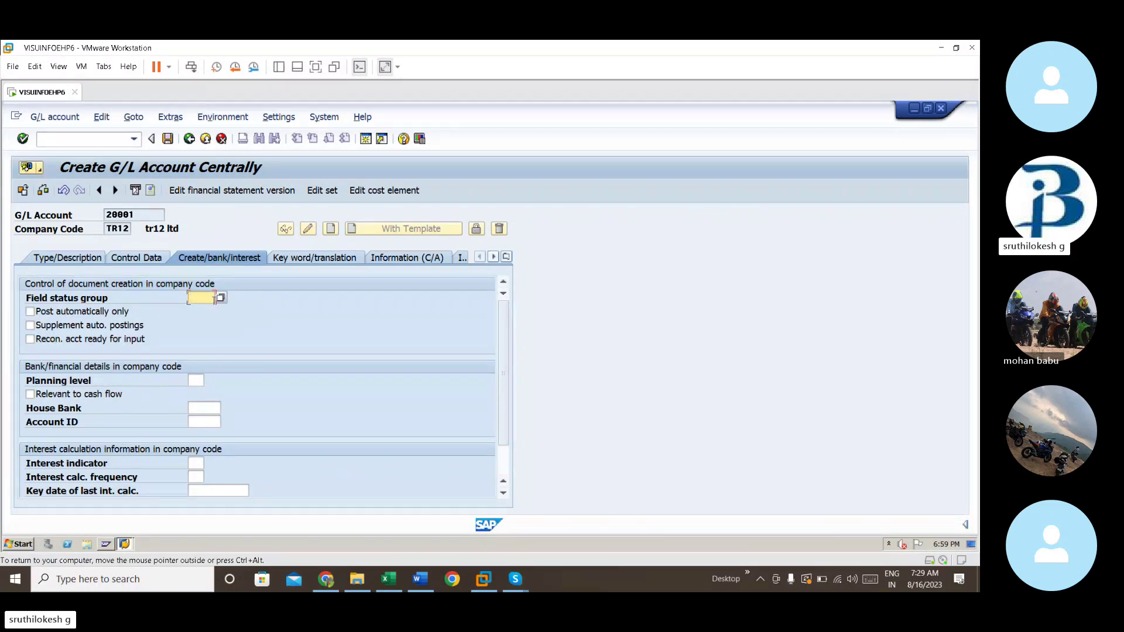
pyautogui.write('g00')
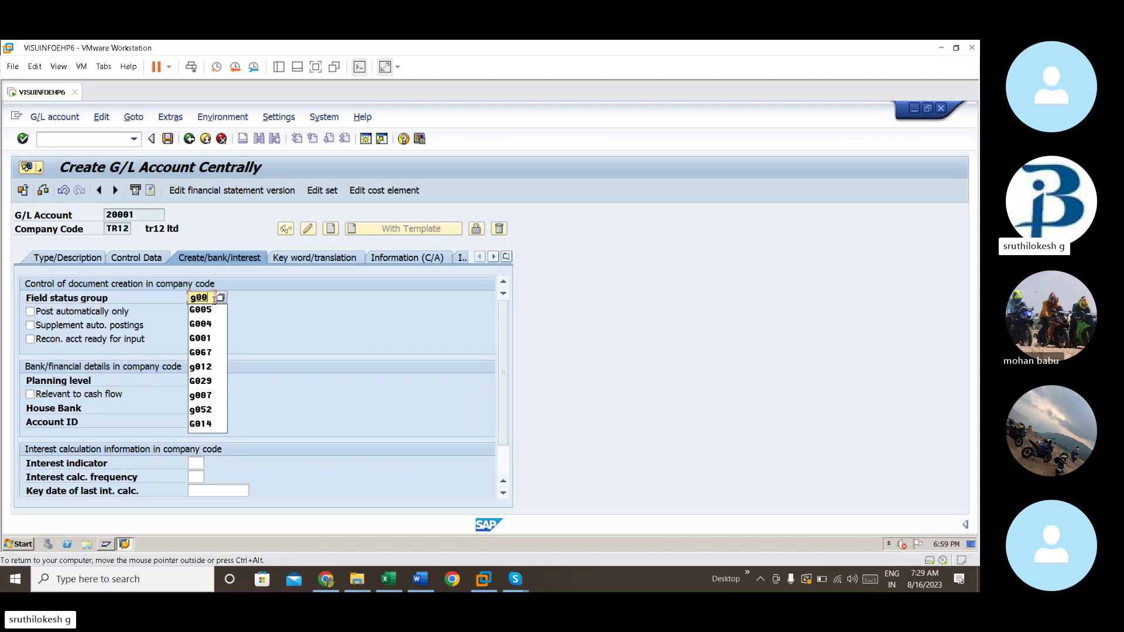
pyautogui.write('5')
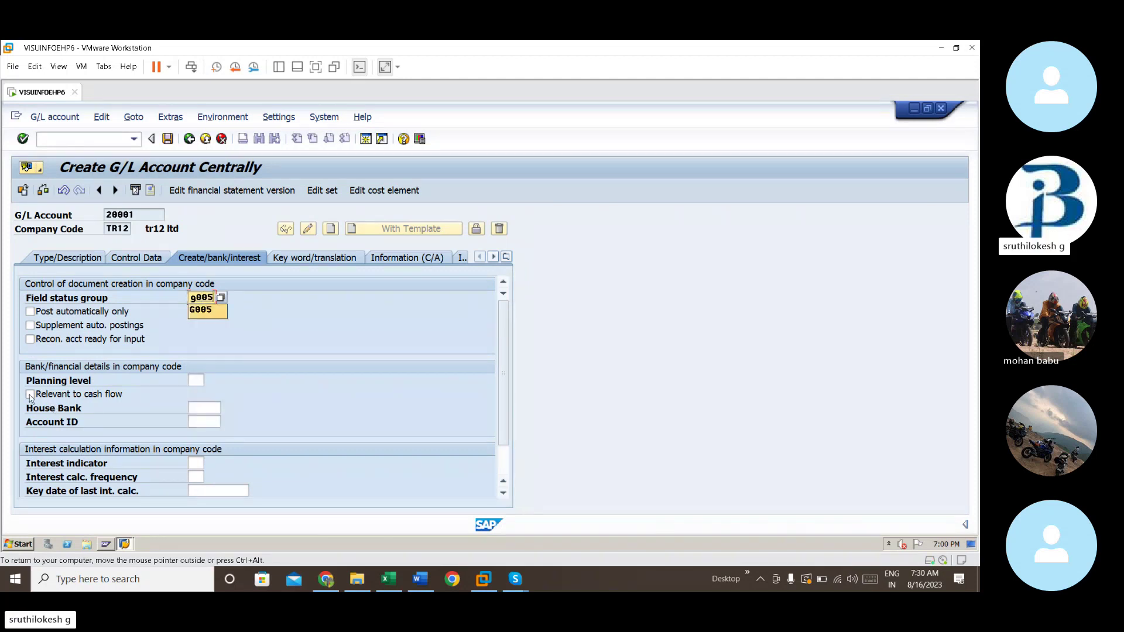
pyautogui.click(30, 394)
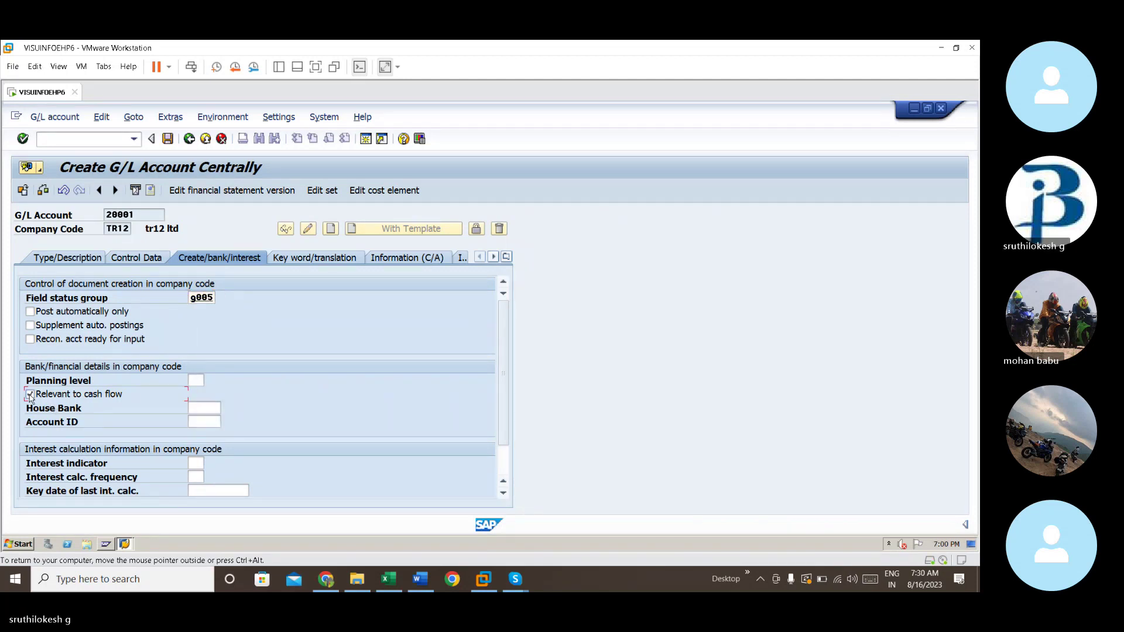
pyautogui.click(166, 139)
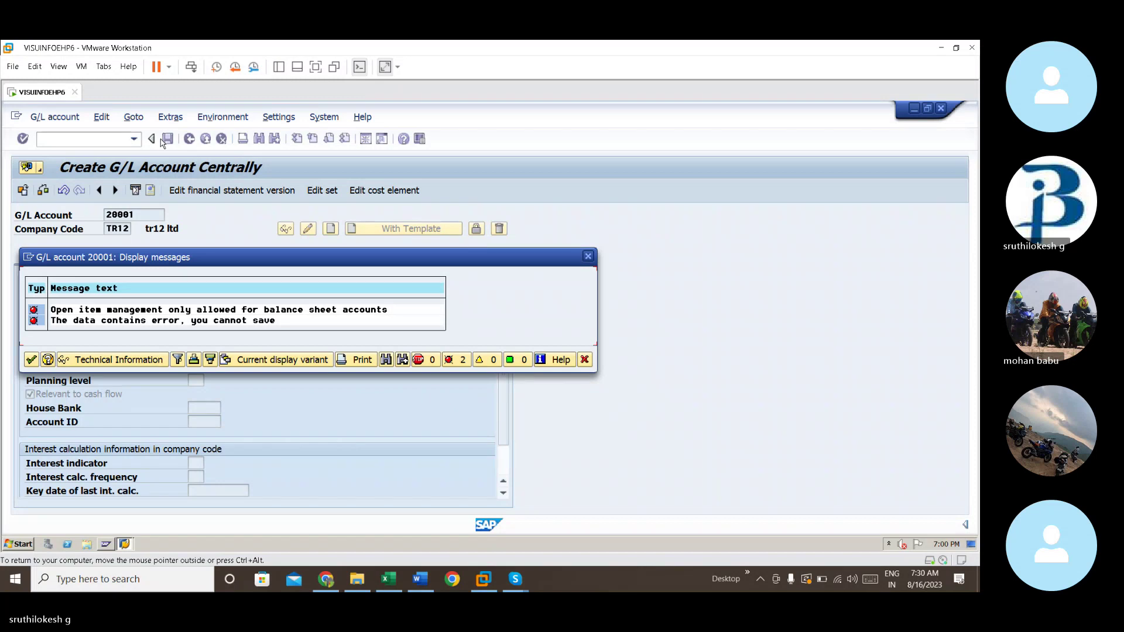
pyautogui.click(32, 360)
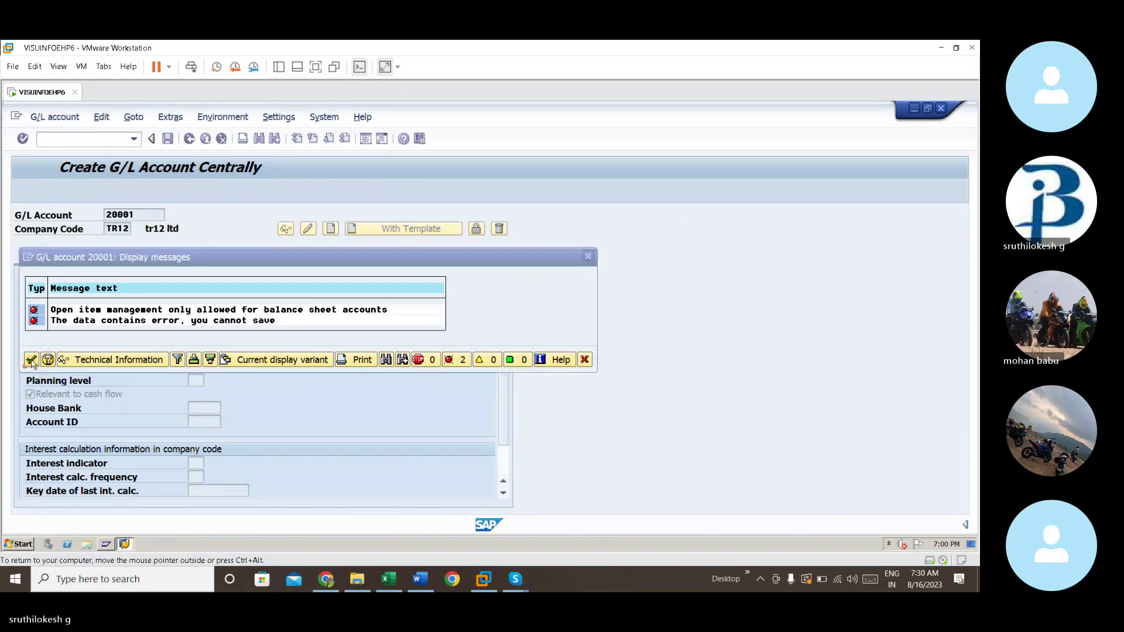
# Change account 20001 to a balance sheet account and save it.
pyautogui.click(69, 259)
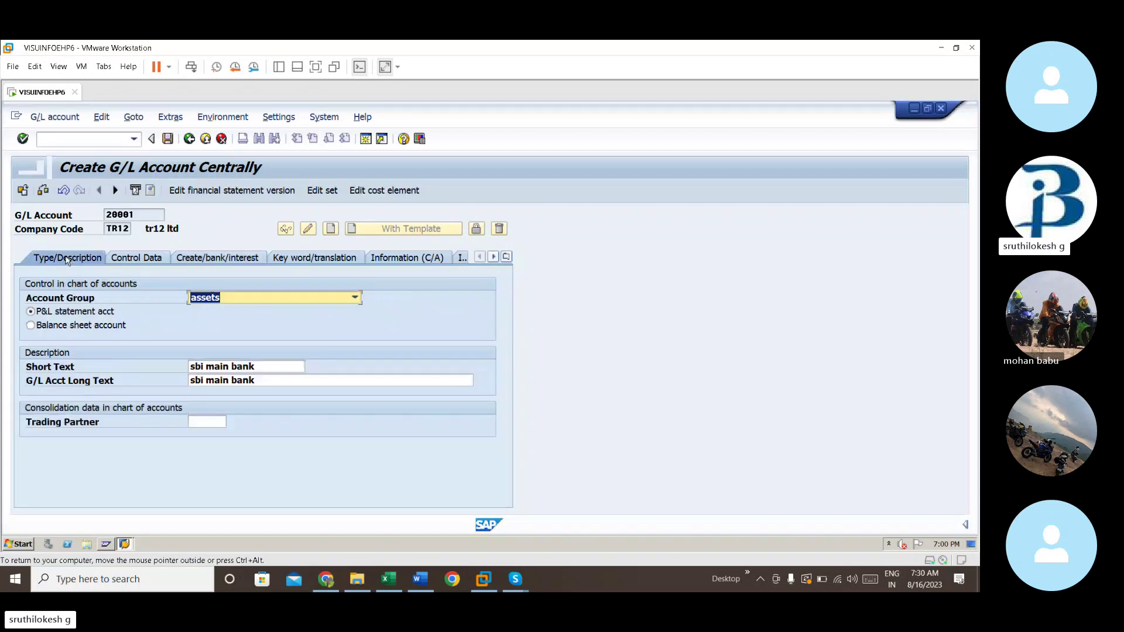
pyautogui.click(31, 326)
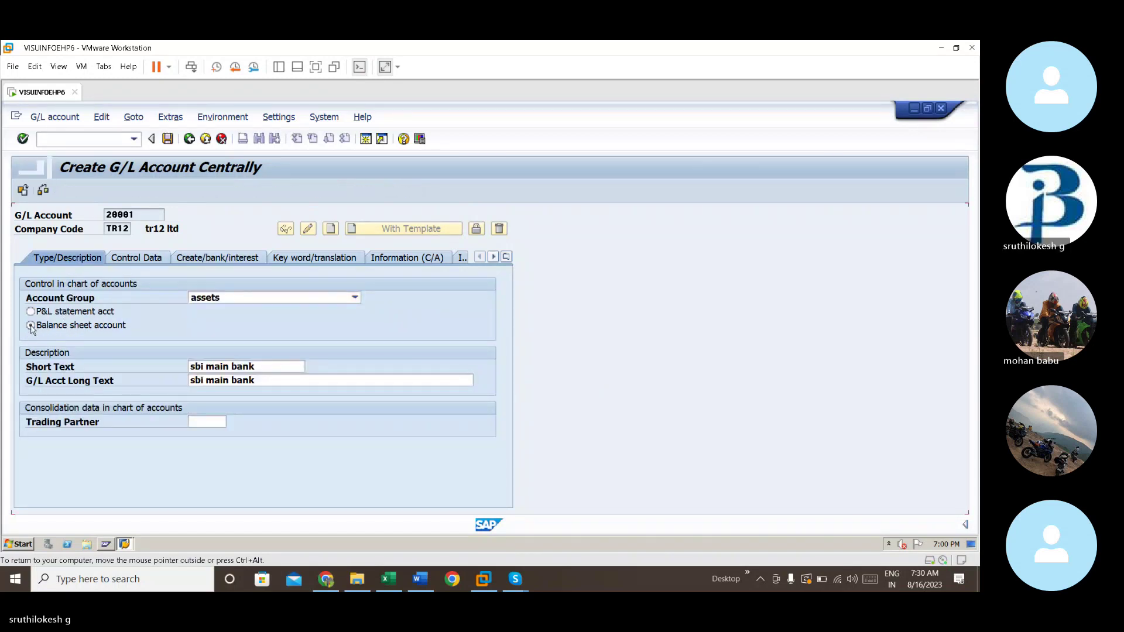
pyautogui.press('Return')
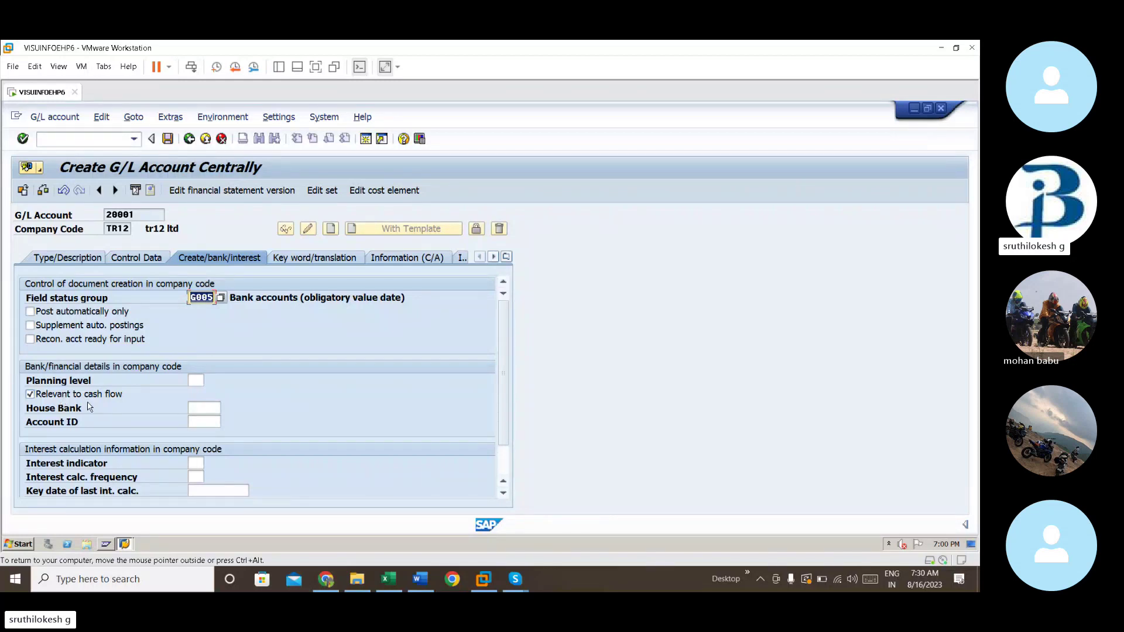
pyautogui.click(164, 141)
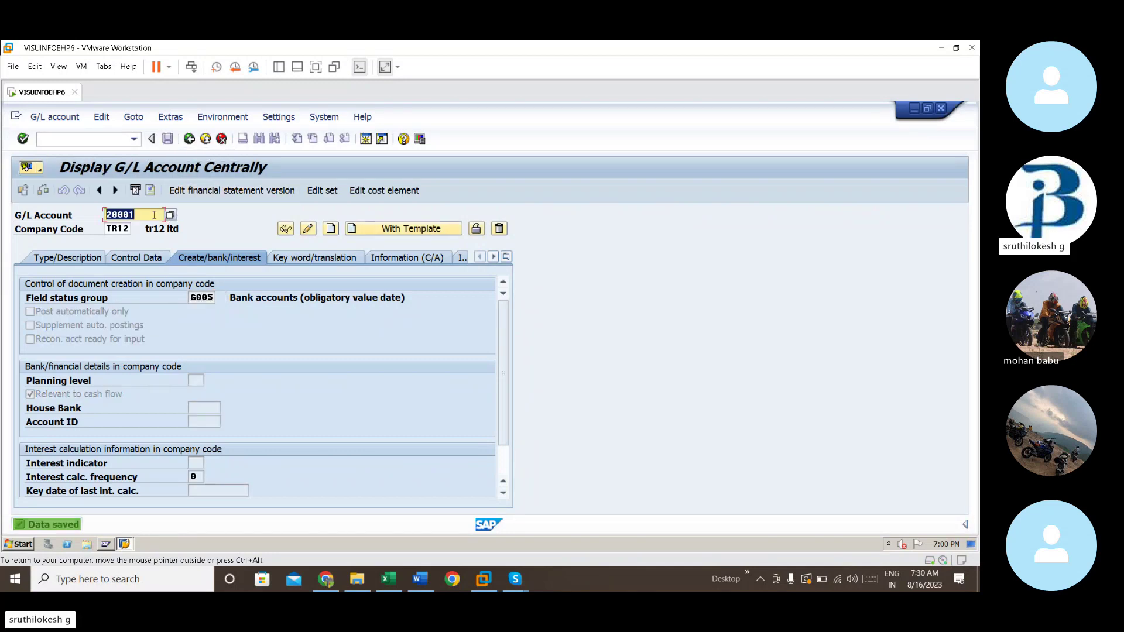
# Change the G/L account number to 20002 and start creating that account in company code TR12.
pyautogui.press('BackSpace')
pyautogui.write('2')
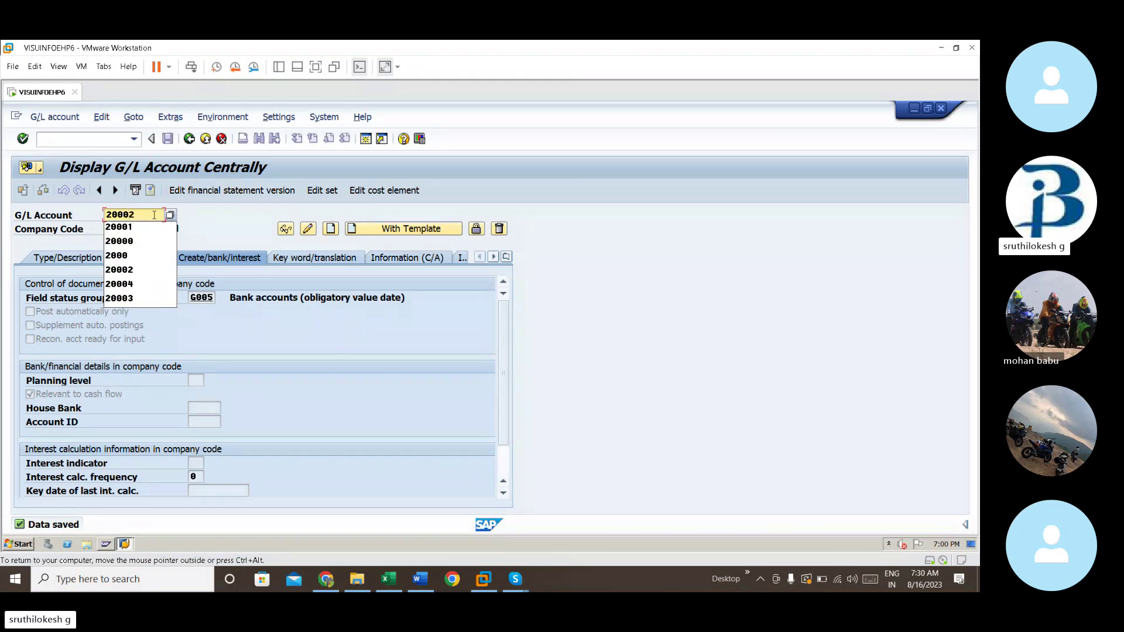
pyautogui.press('Return')
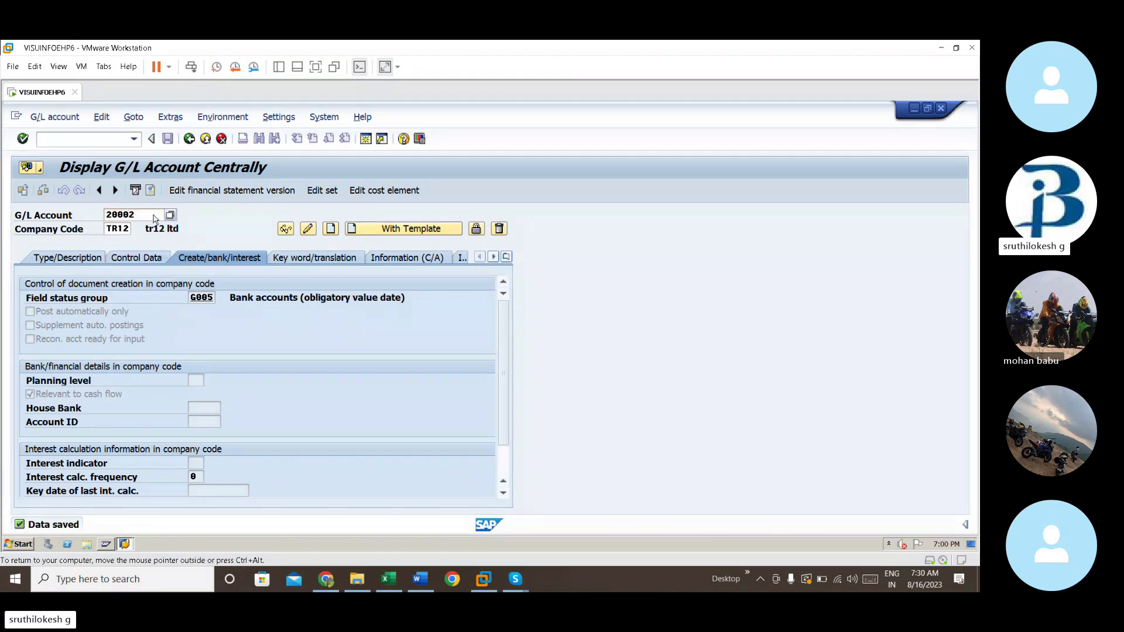
pyautogui.press('F5')
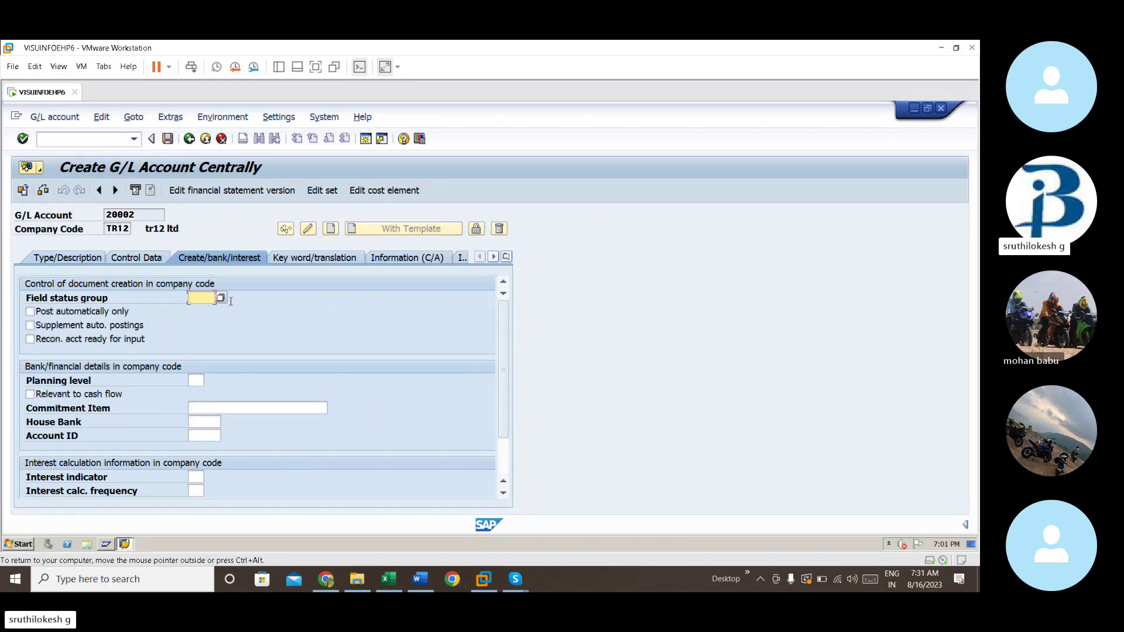
# Assign account 20002 to the assets account group and make it a balance sheet account.
pyautogui.click(86, 256)
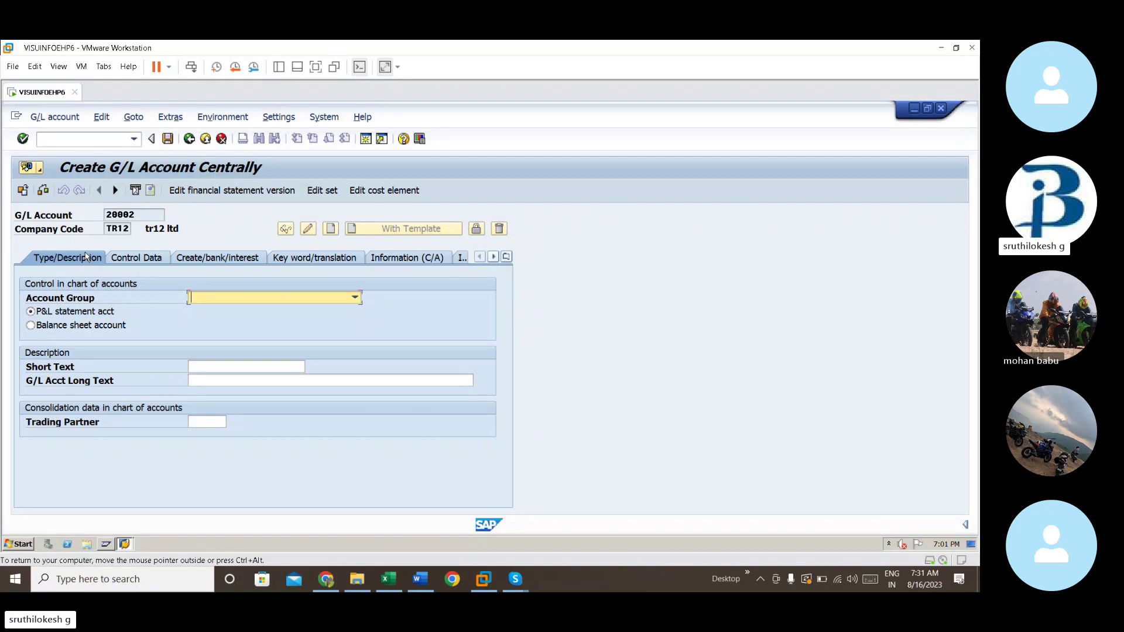
pyautogui.press('F4')
pyautogui.press('Return')
pyautogui.press('Down')
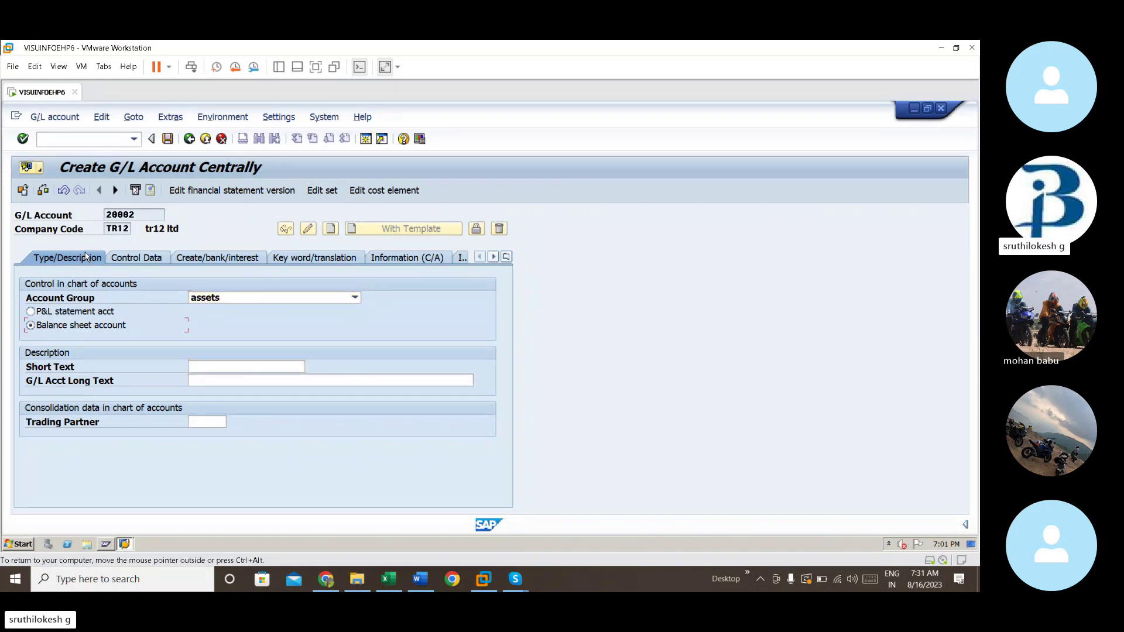
# Enter "sbi incoming bank" as the short text of account 20002.
pyautogui.press('Tab')
pyautogui.write('sbi')
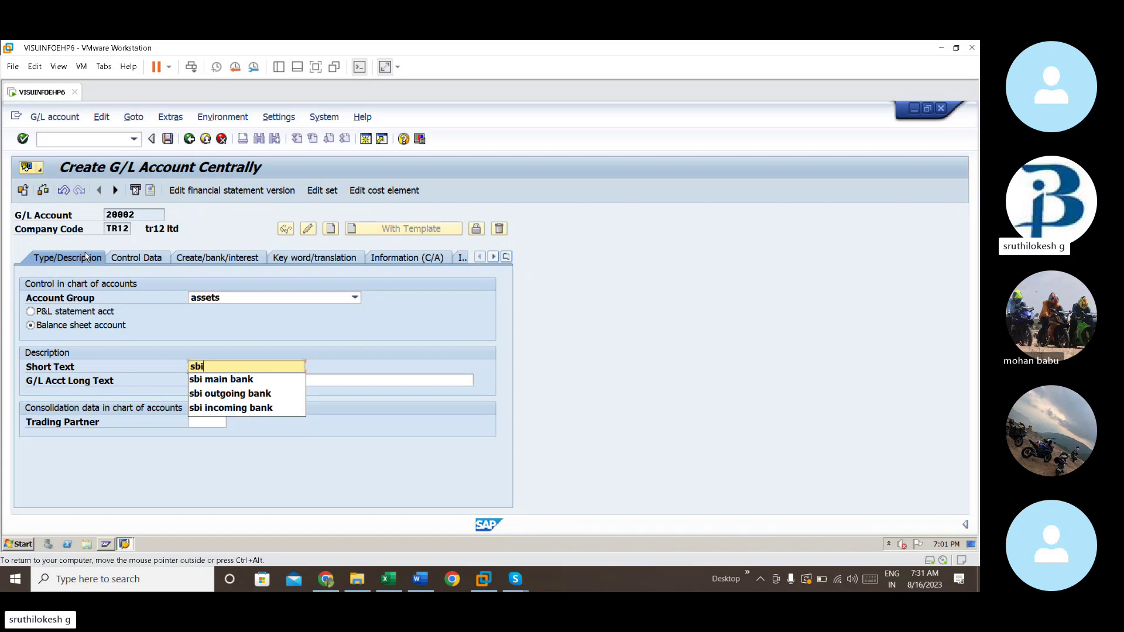
pyautogui.press('Down')
pyautogui.press('Down')
pyautogui.press('Down')
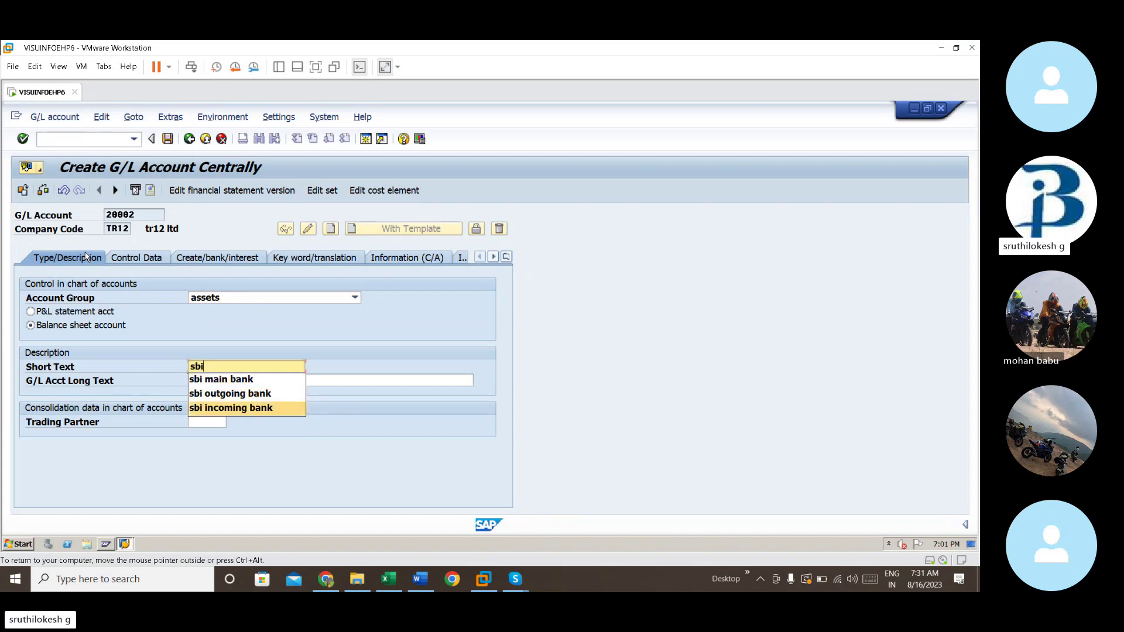
pyautogui.press('Return')
pyautogui.press('Tab')
# Enter "sbi incoming bank" as the G/L account long text of account 20002.
pyautogui.write('s')
pyautogui.press('Down')
pyautogui.press('Down')
pyautogui.press('Down')
pyautogui.press('Down')
pyautogui.press('Down')
pyautogui.press('Down')
pyautogui.press('Down')
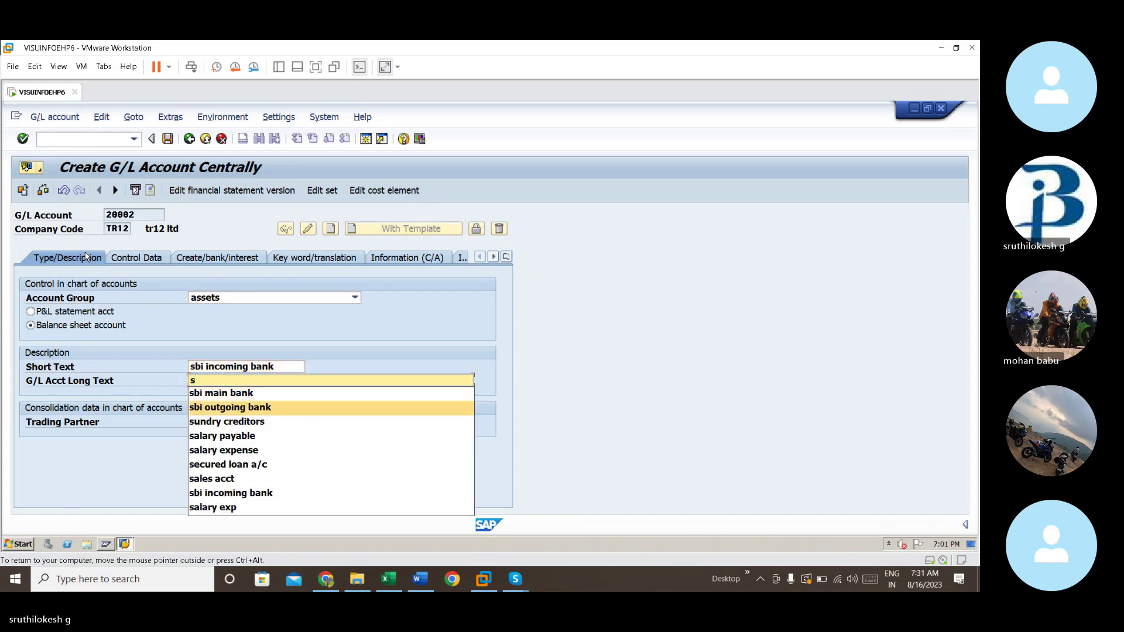
pyautogui.press('Down')
pyautogui.press('Return')
pyautogui.press('Return')
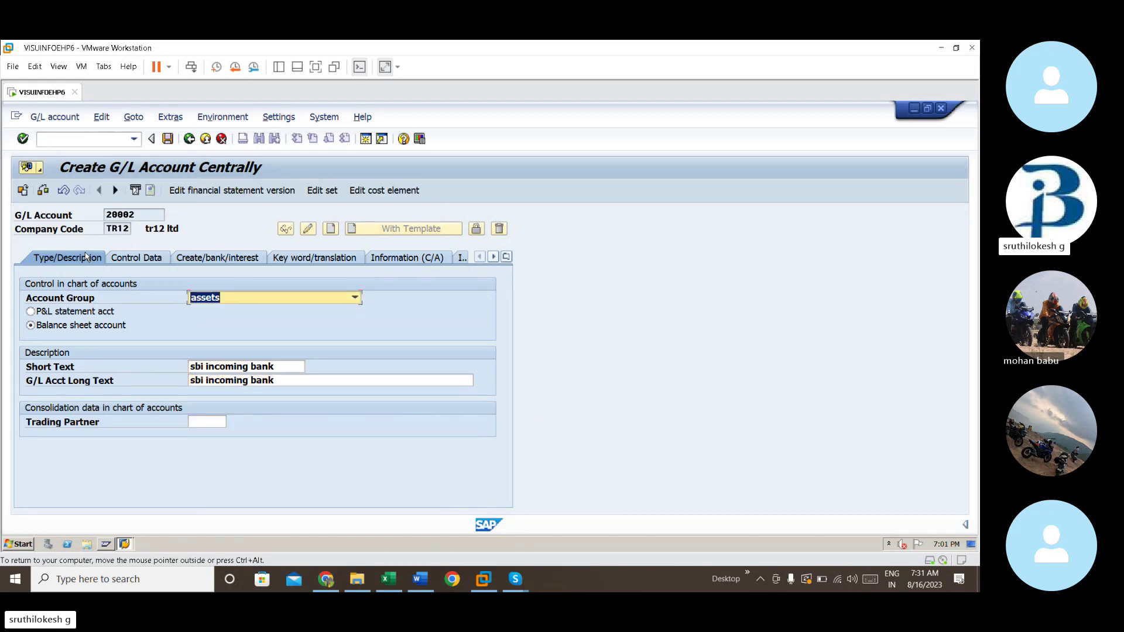
# In account 20002's control data, enable only balances in local currency, open item management and line item display, with sort key 001.
pyautogui.click(147, 258)
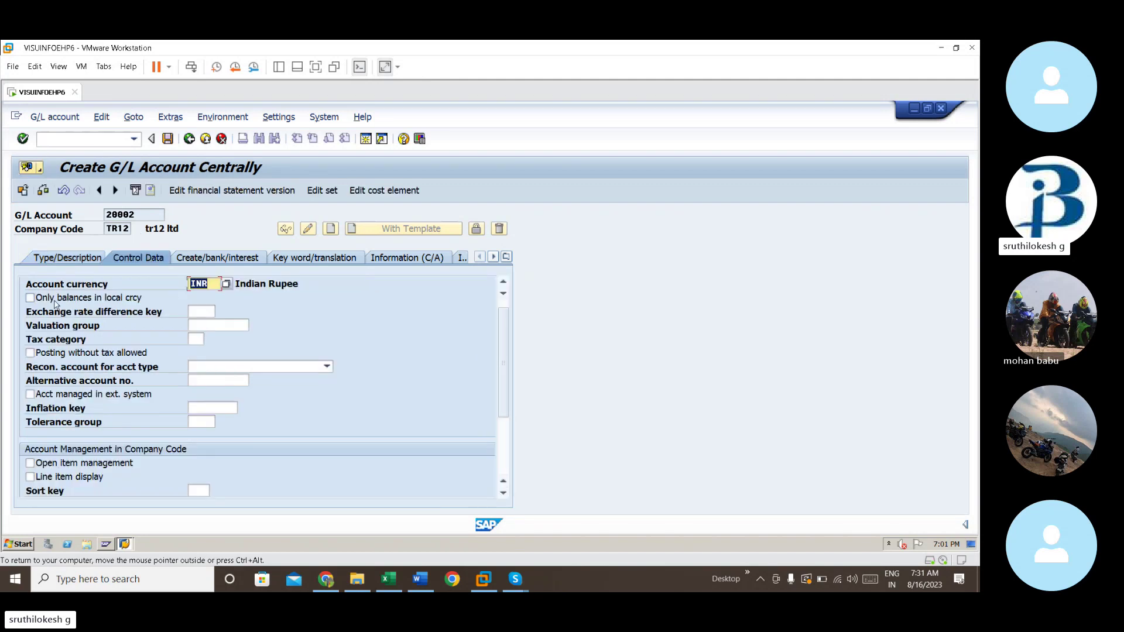
pyautogui.click(29, 299)
pyautogui.press('Tab')
pyautogui.write('001')
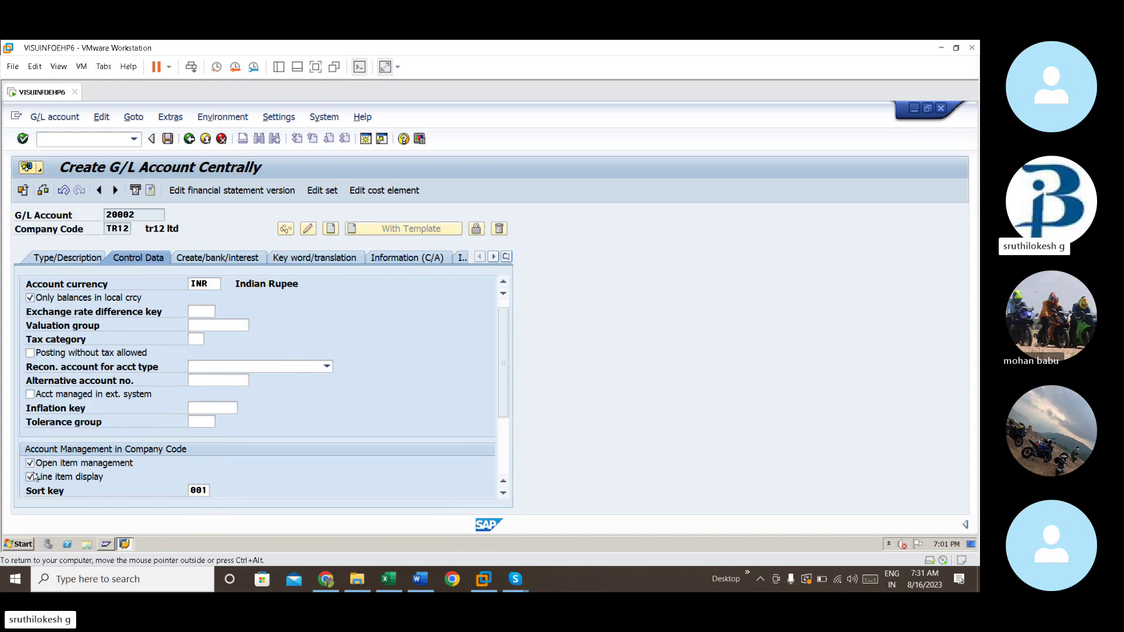
pyautogui.press('Return')
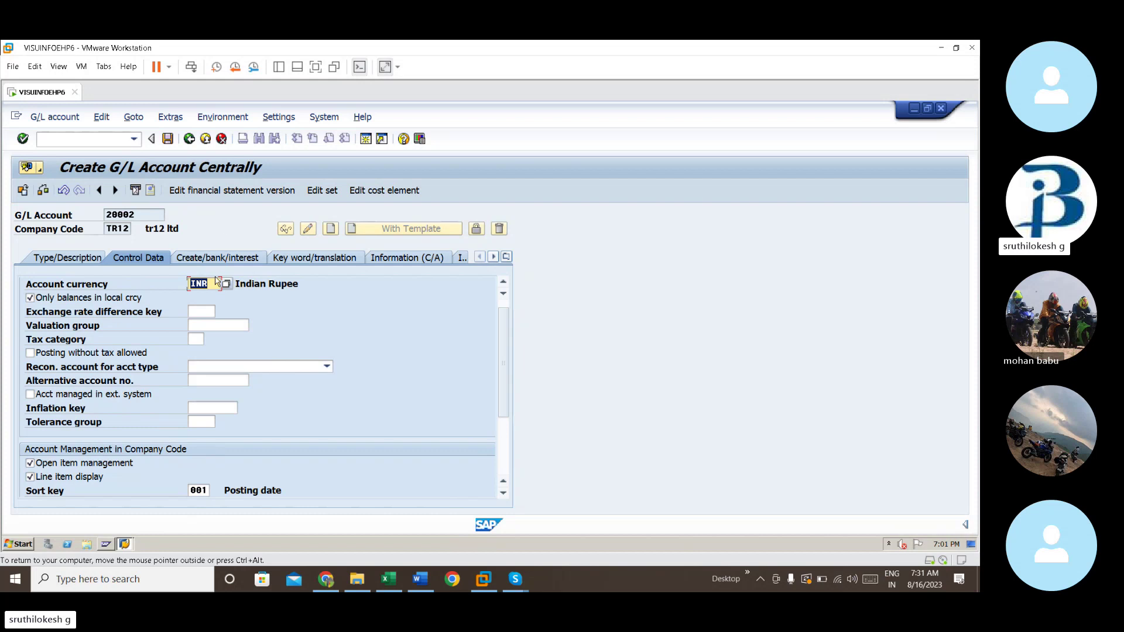
# Set account 20002's field status group to G005, mark it relevant to cash flow, and save the account.
pyautogui.click(217, 260)
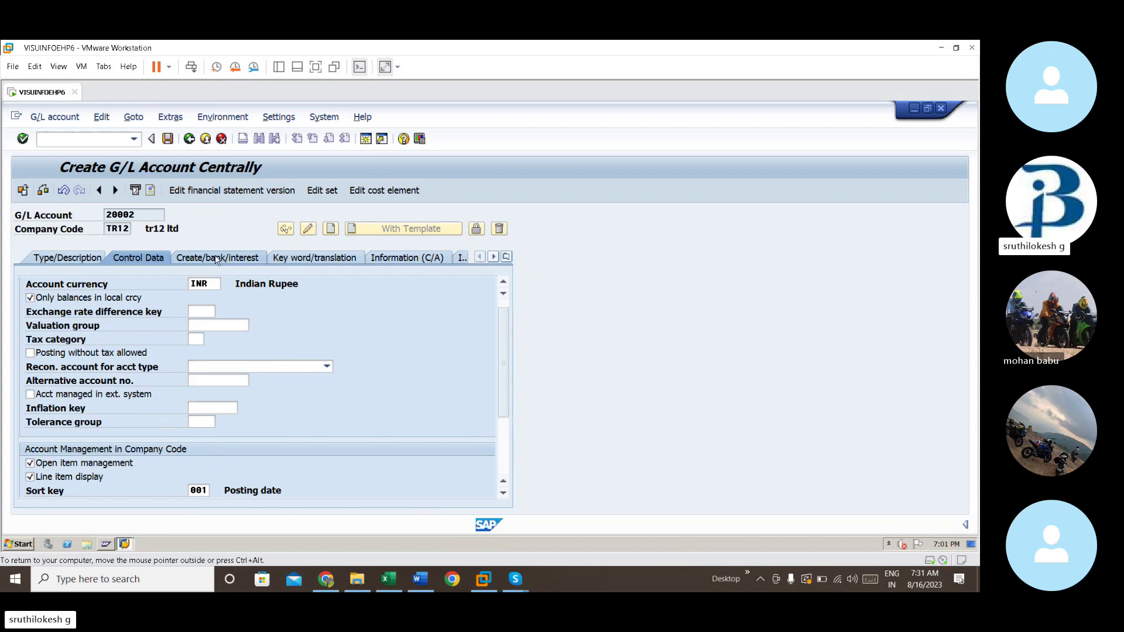
pyautogui.write('g05')
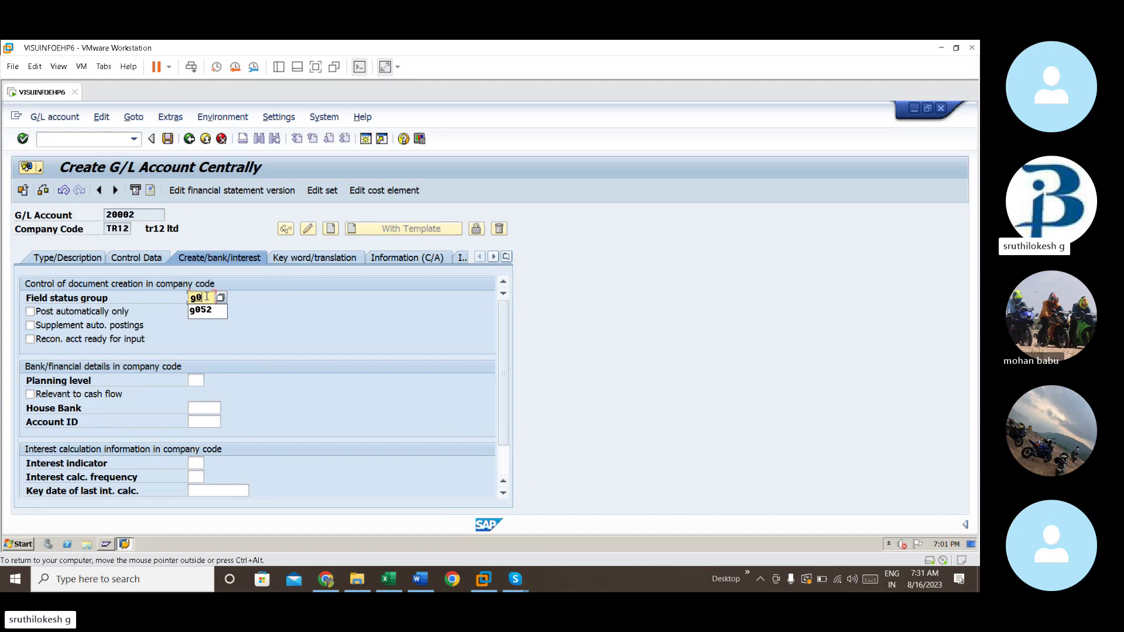
pyautogui.press('BackSpace')
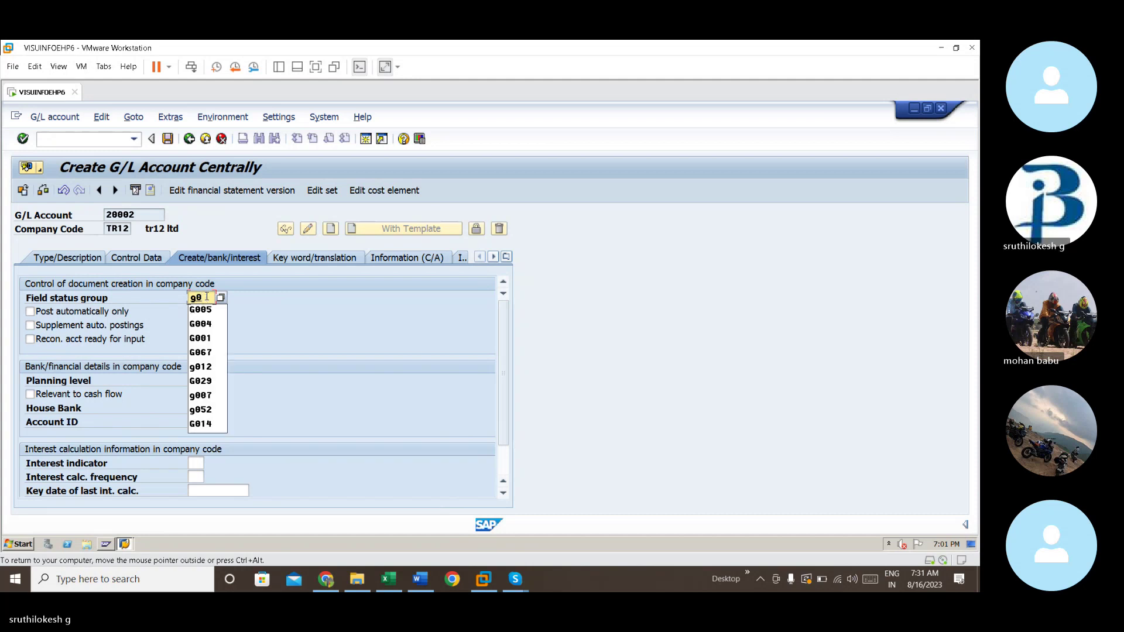
pyautogui.write('05')
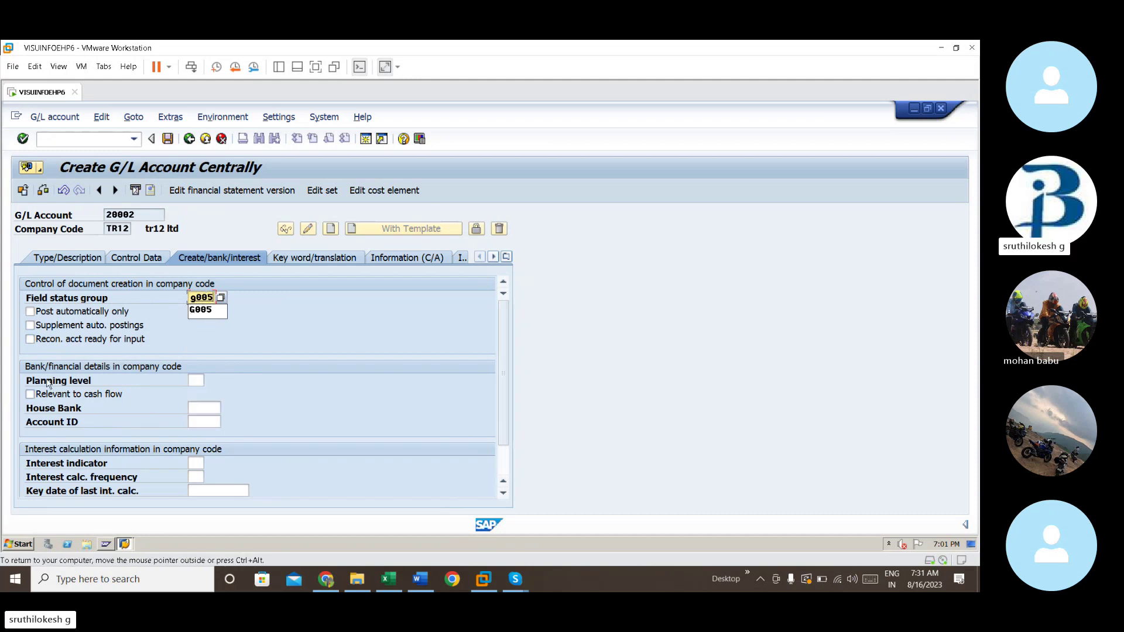
pyautogui.click(30, 395)
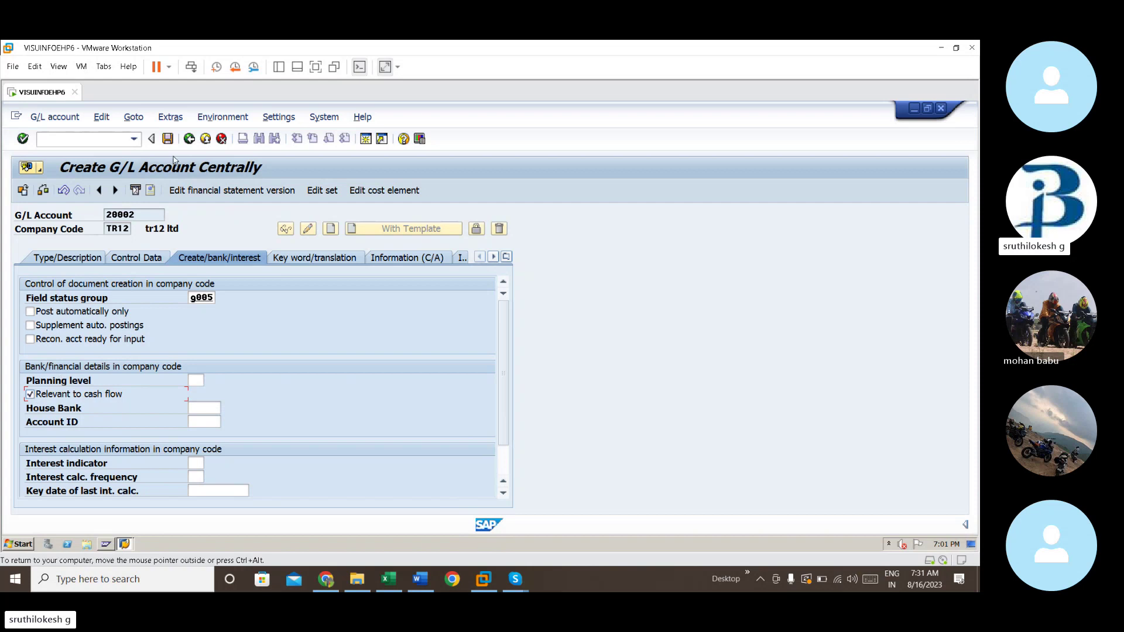
pyautogui.click(167, 138)
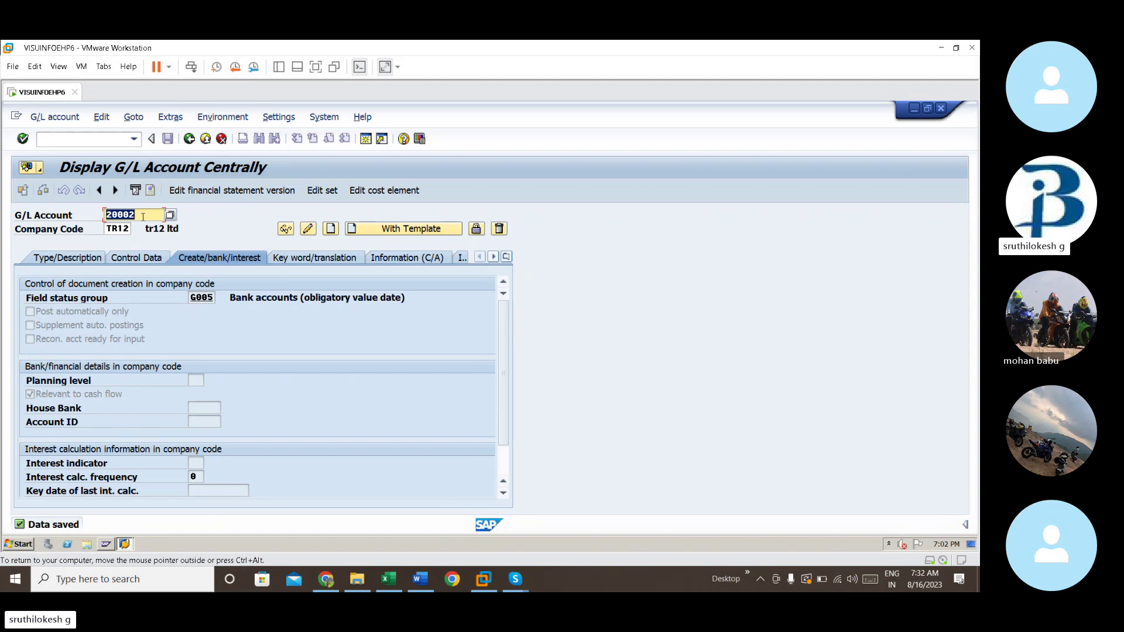
# Start creating G/L account 30501 in company code TR12.
pyautogui.press('BackSpace')
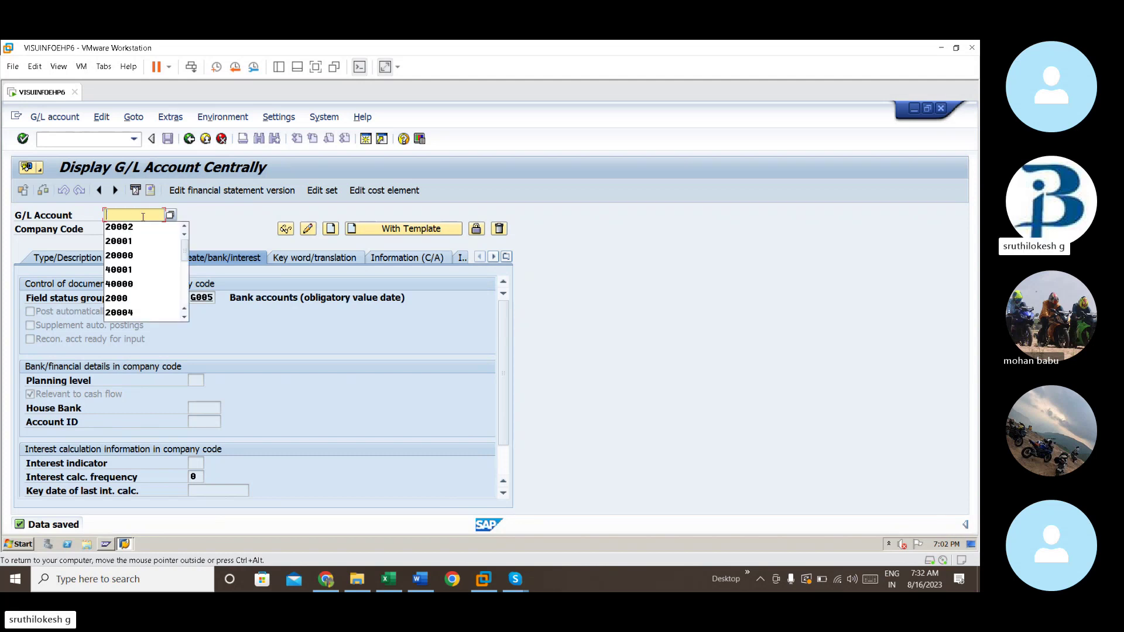
pyautogui.write('3')
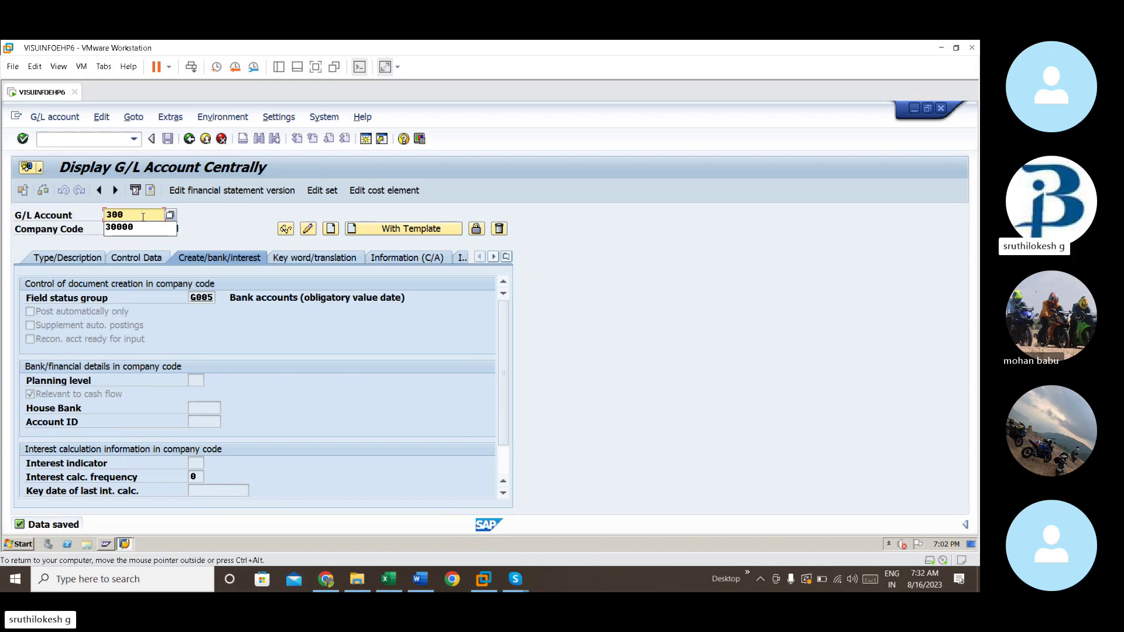
pyautogui.write('00')
pyautogui.press('BackSpace')
pyautogui.write('501')
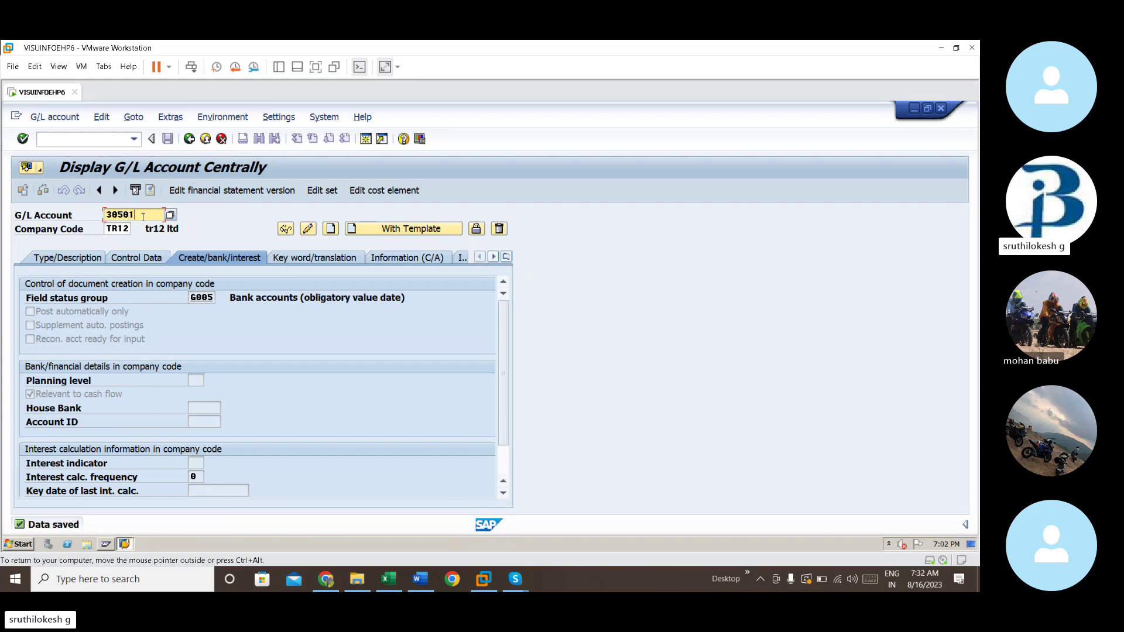
pyautogui.press('F5')
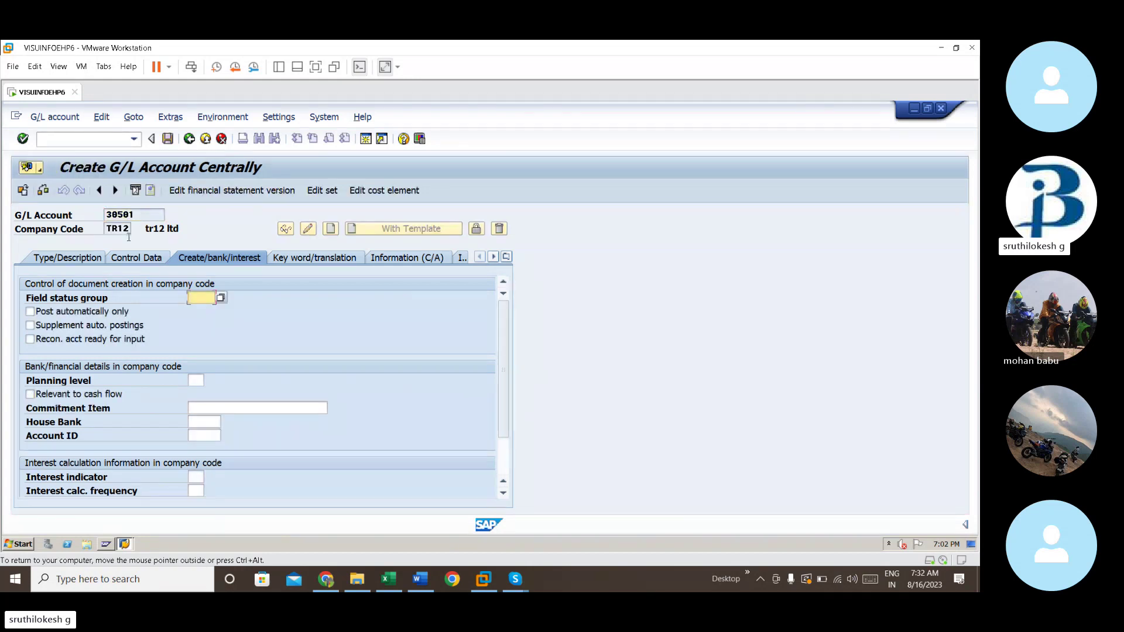
# Assign account 30501 to the revenues account group.
pyautogui.click(70, 260)
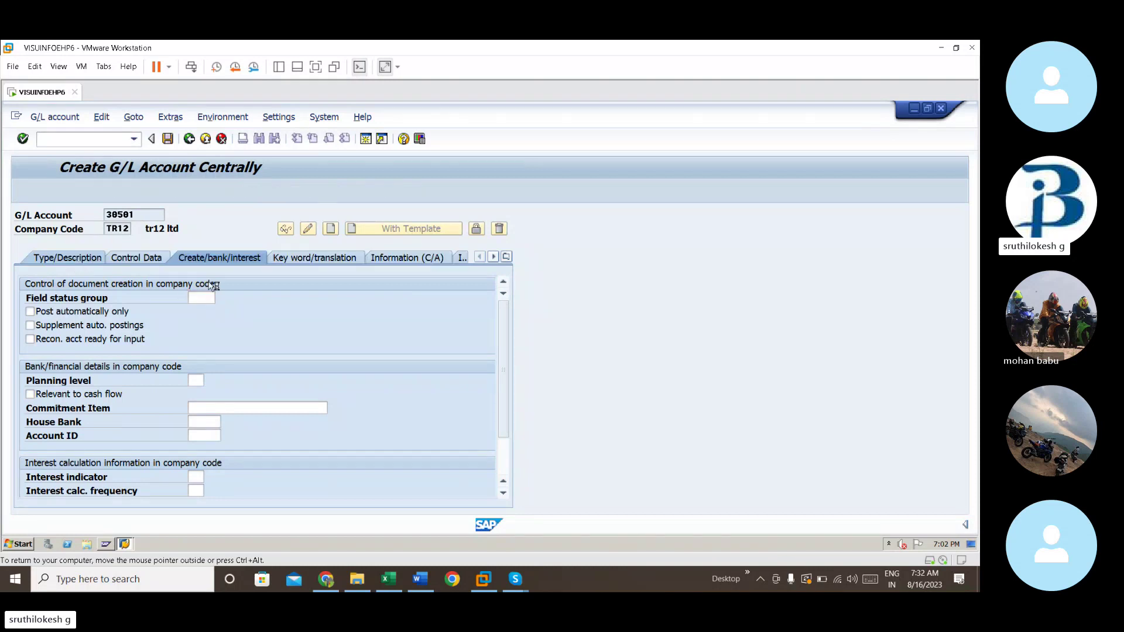
pyautogui.click(221, 303)
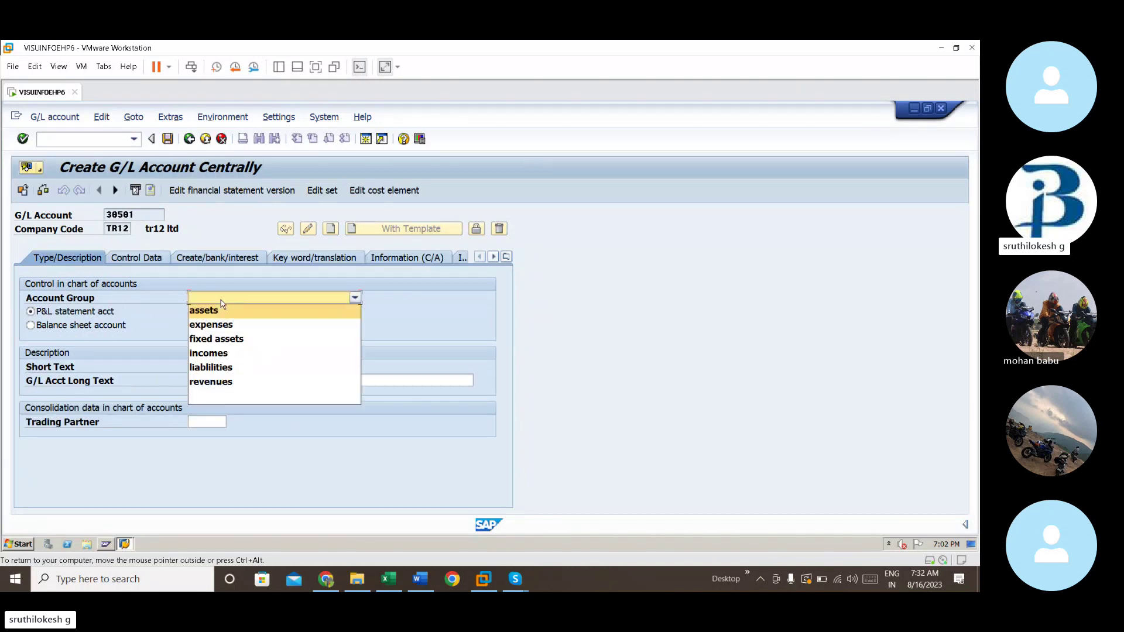
pyautogui.click(215, 383)
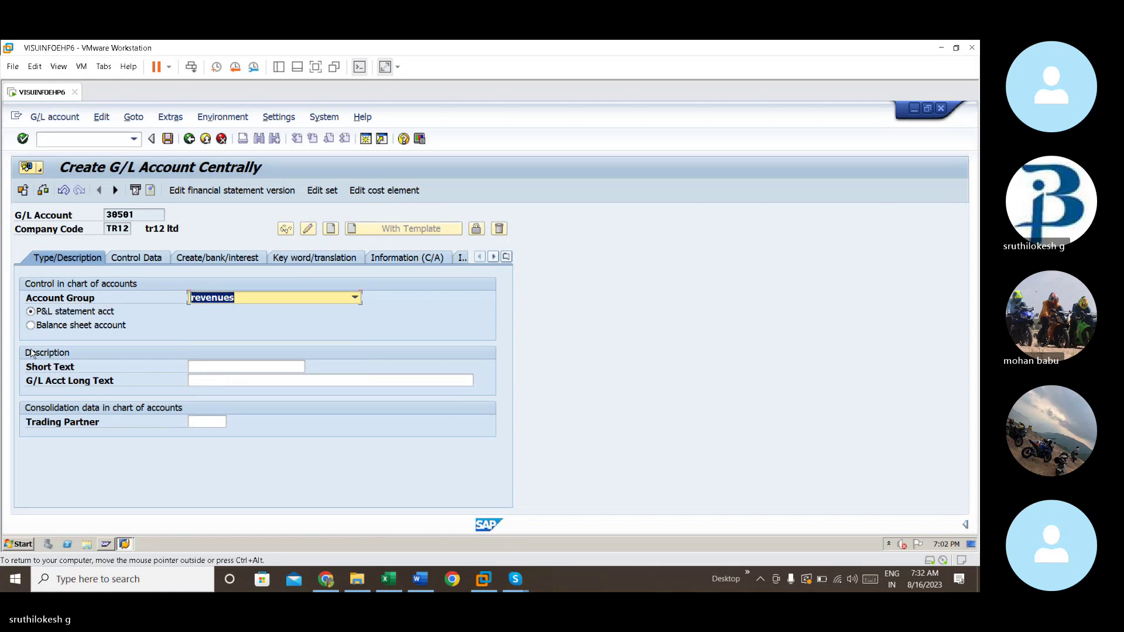
# Enter "sales acct" as both the short text and the G/L account long text of account 30501.
pyautogui.click(224, 368)
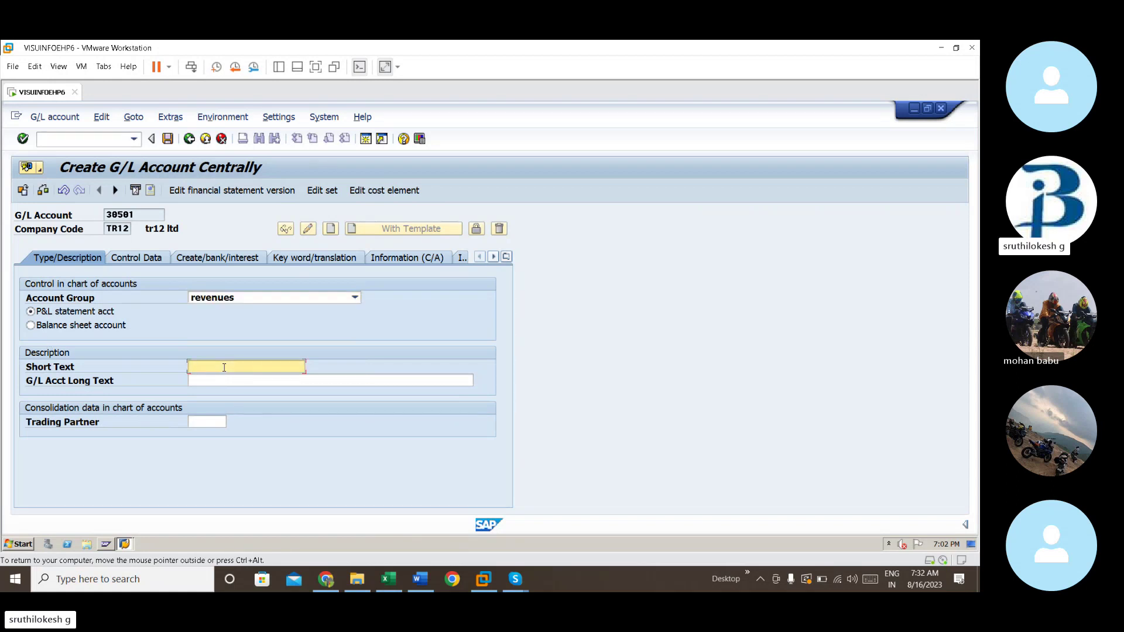
pyautogui.write('sal')
pyautogui.press('Down')
pyautogui.press('Down')
pyautogui.press('Down')
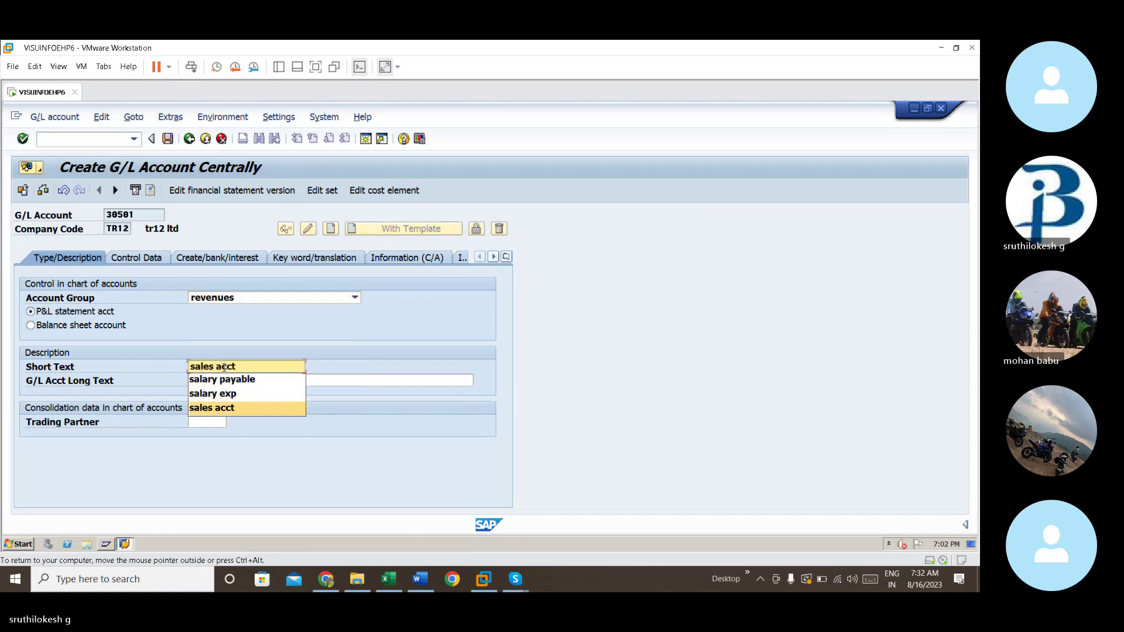
pyautogui.press('Tab')
pyautogui.write('sa')
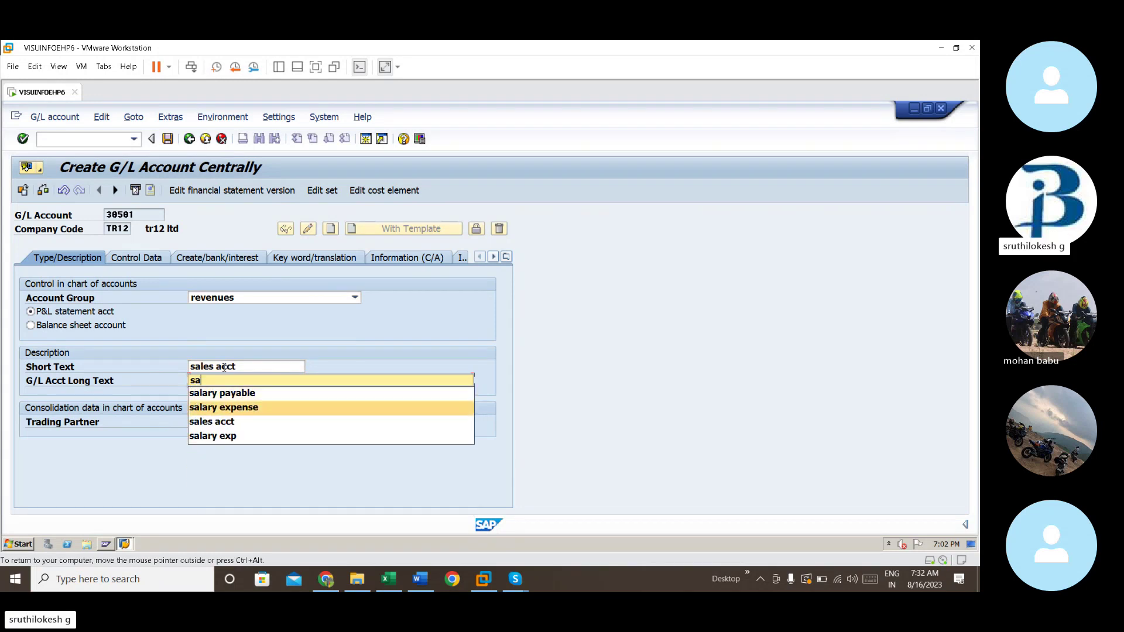
pyautogui.press('Down')
pyautogui.press('Return')
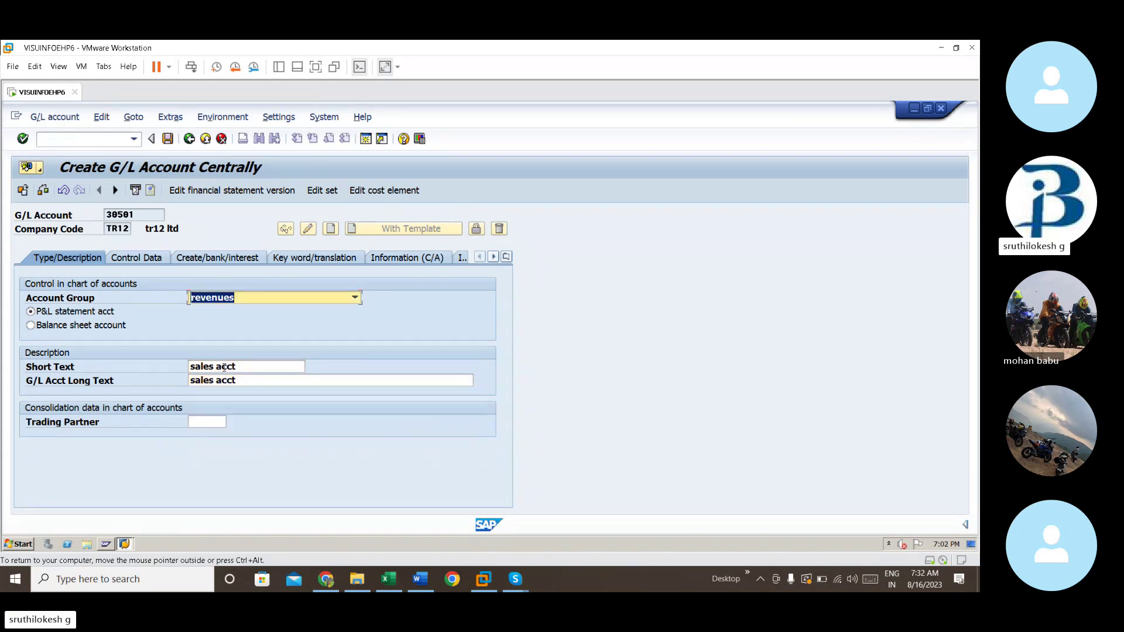
# In account 30501's control data, enable line item display and set the sort key to 001.
pyautogui.click(155, 260)
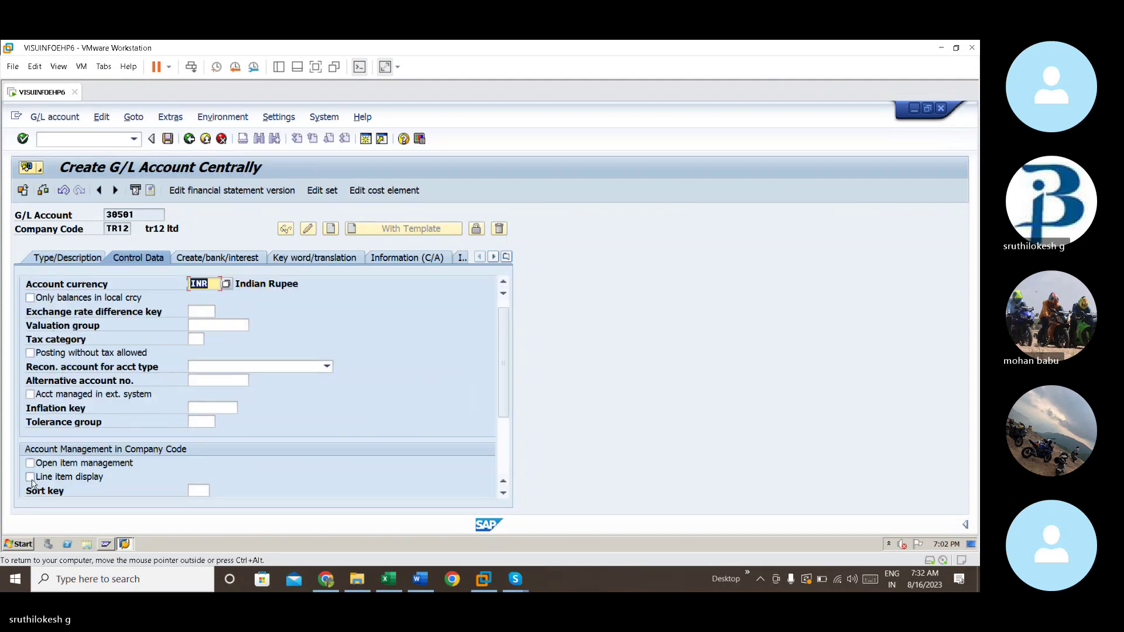
pyautogui.click(30, 477)
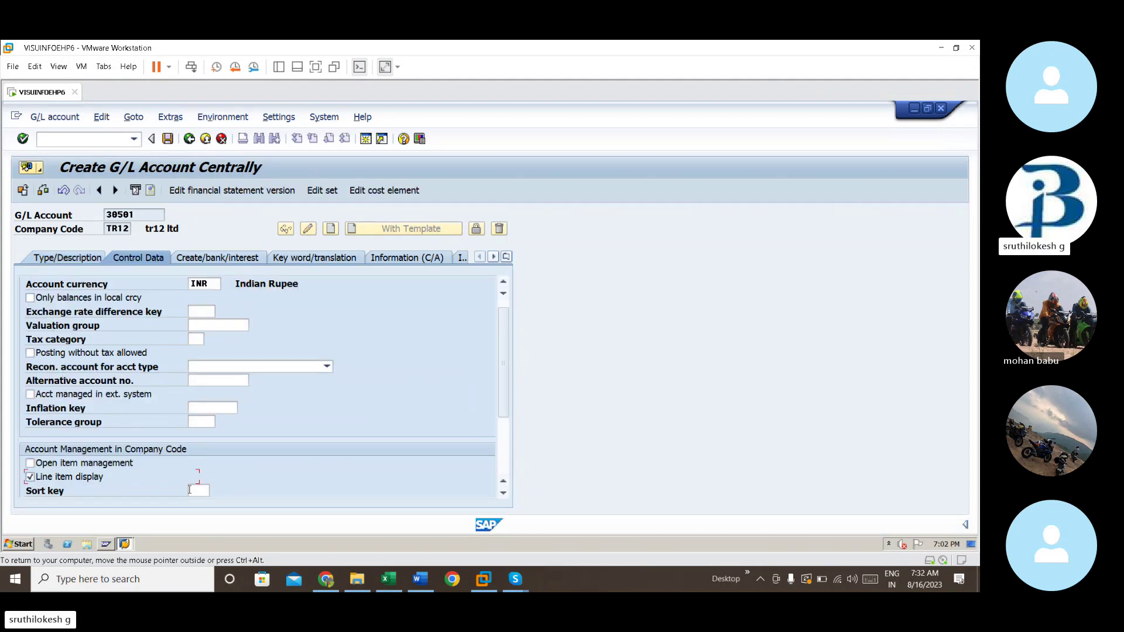
pyautogui.click(191, 492)
pyautogui.write('001')
pyautogui.press('Return')
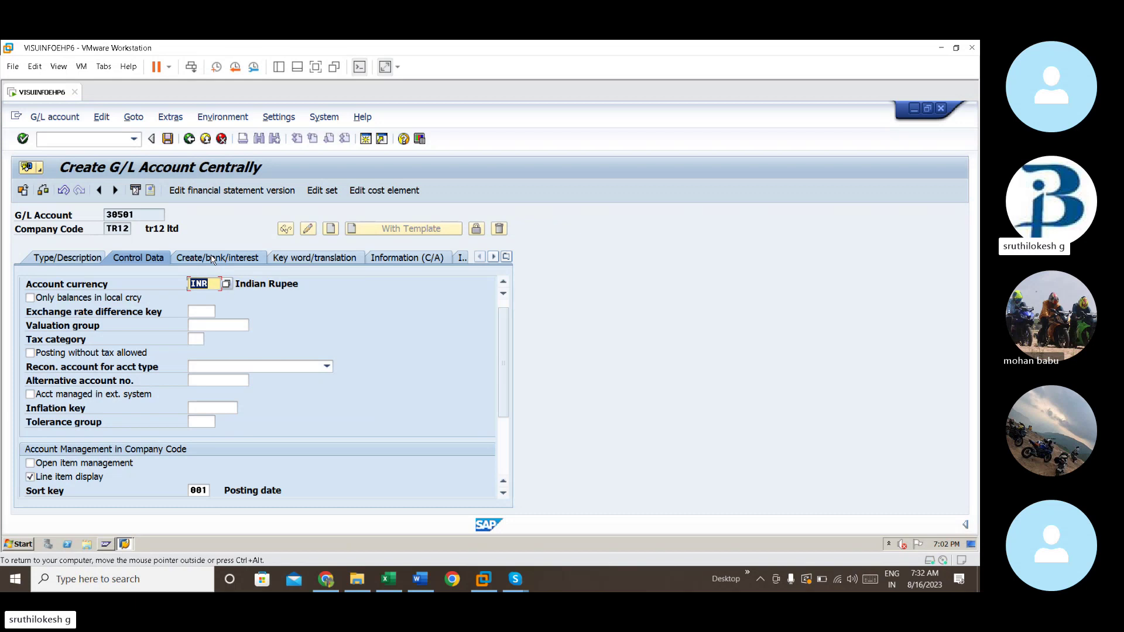
# Set account 30501's field status group to G029 and save the account.
pyautogui.click(212, 258)
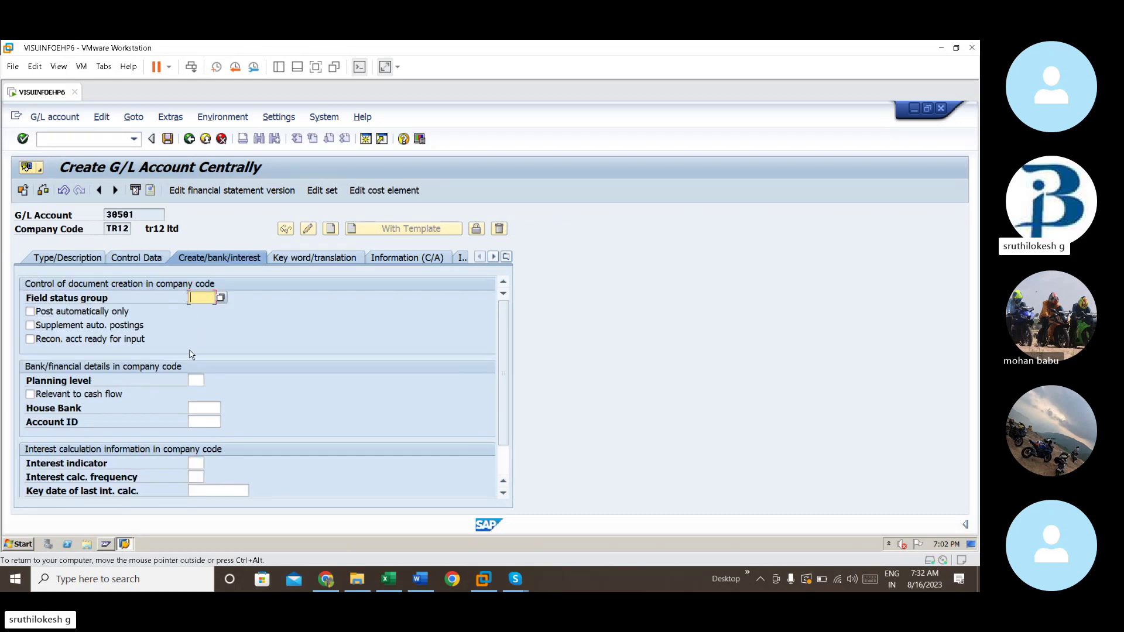
pyautogui.write('g')
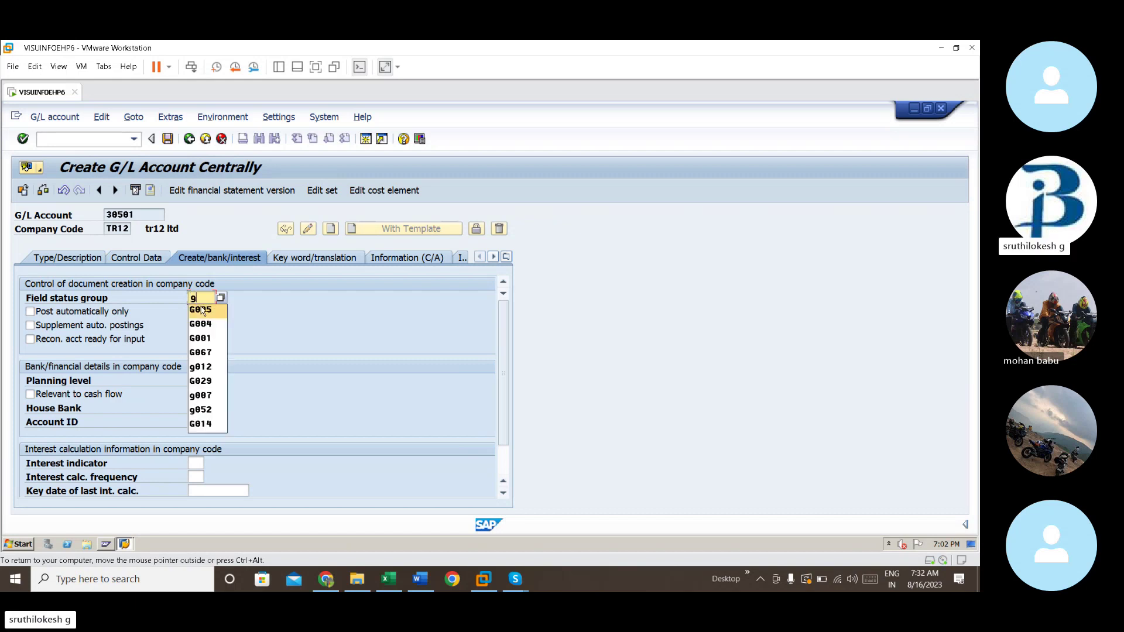
pyautogui.write('029')
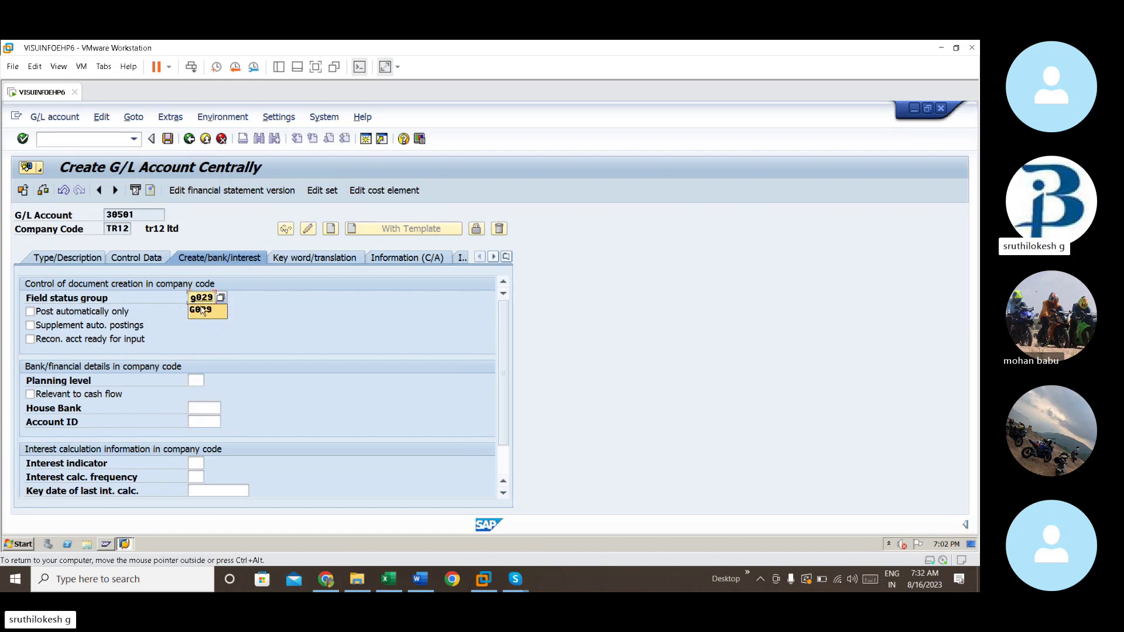
pyautogui.click(201, 310)
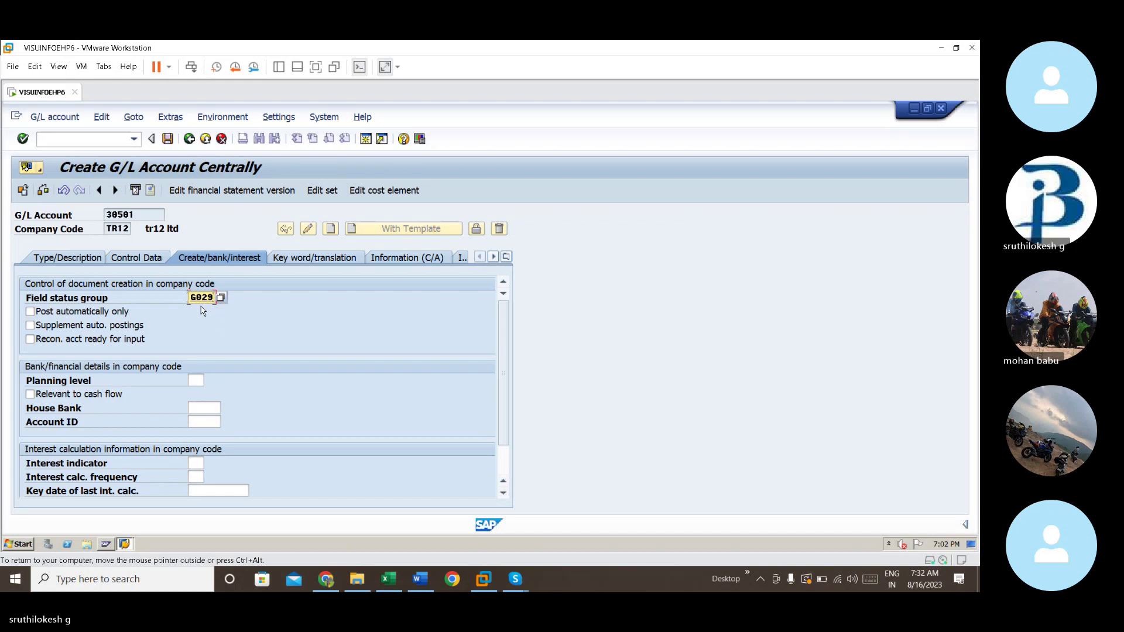
pyautogui.press('Return')
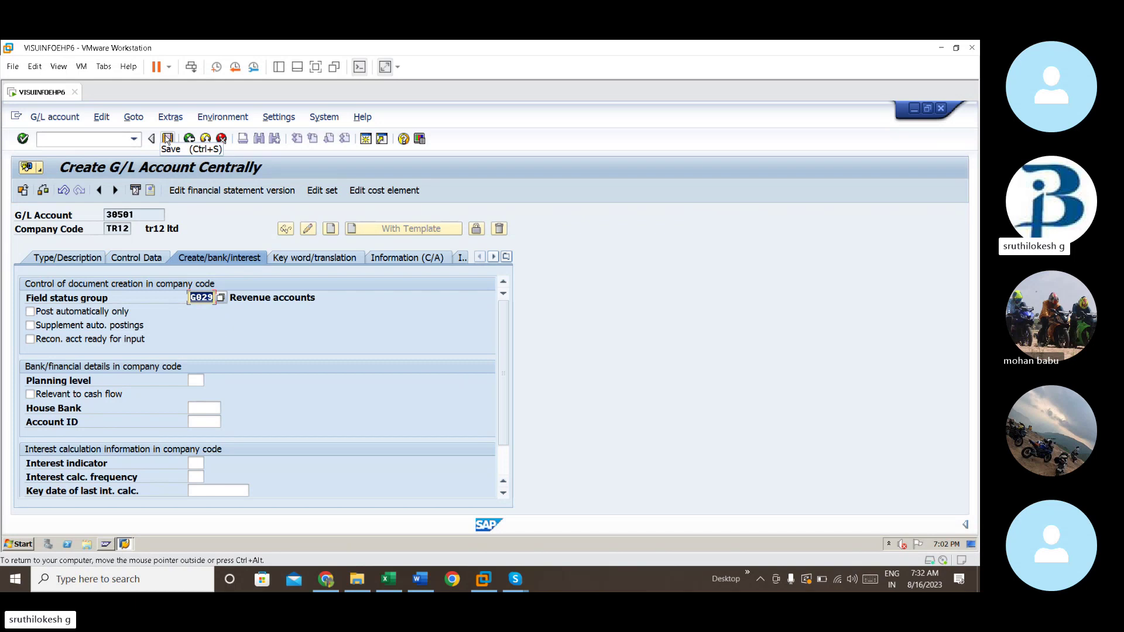
pyautogui.click(167, 139)
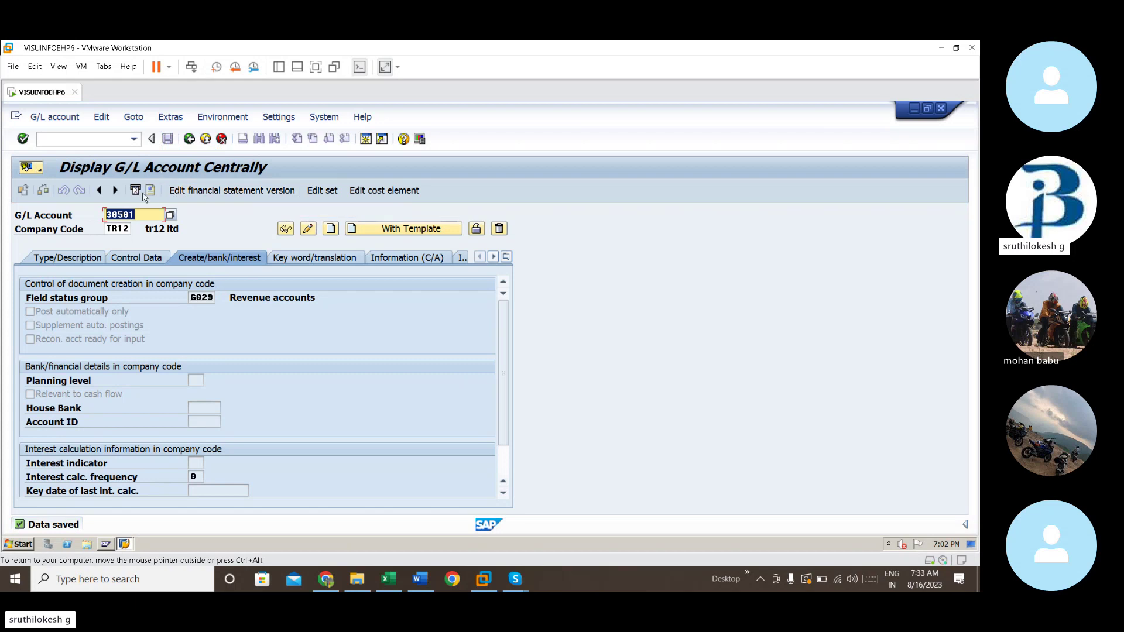
# Start creating G/L account 10000 in company code TR12.
pyautogui.press('BackSpace')
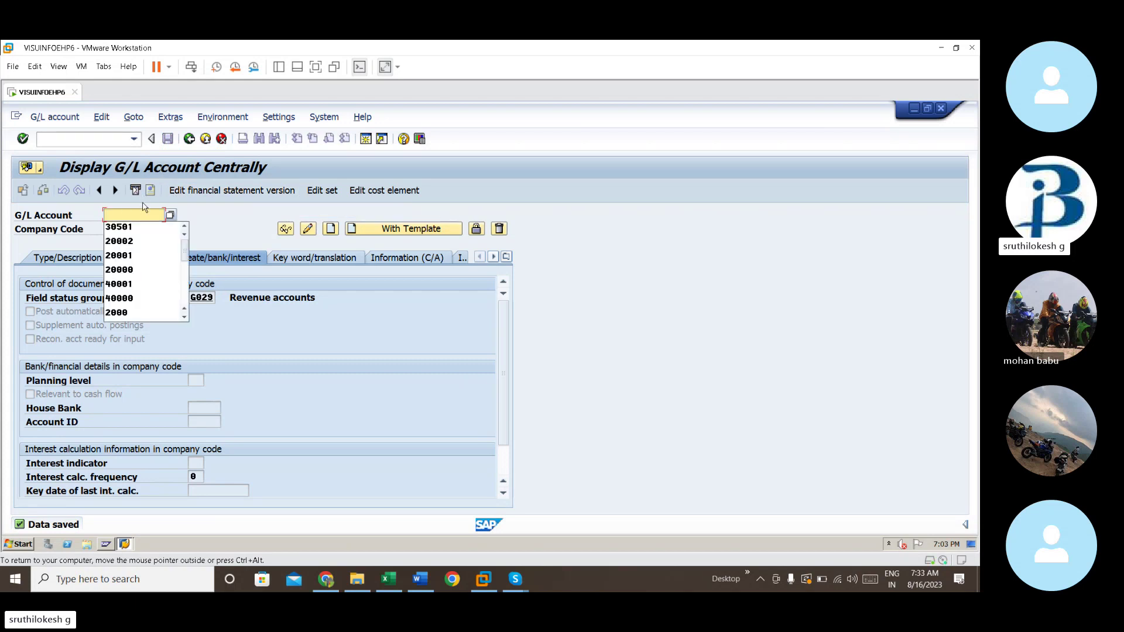
pyautogui.write('1000')
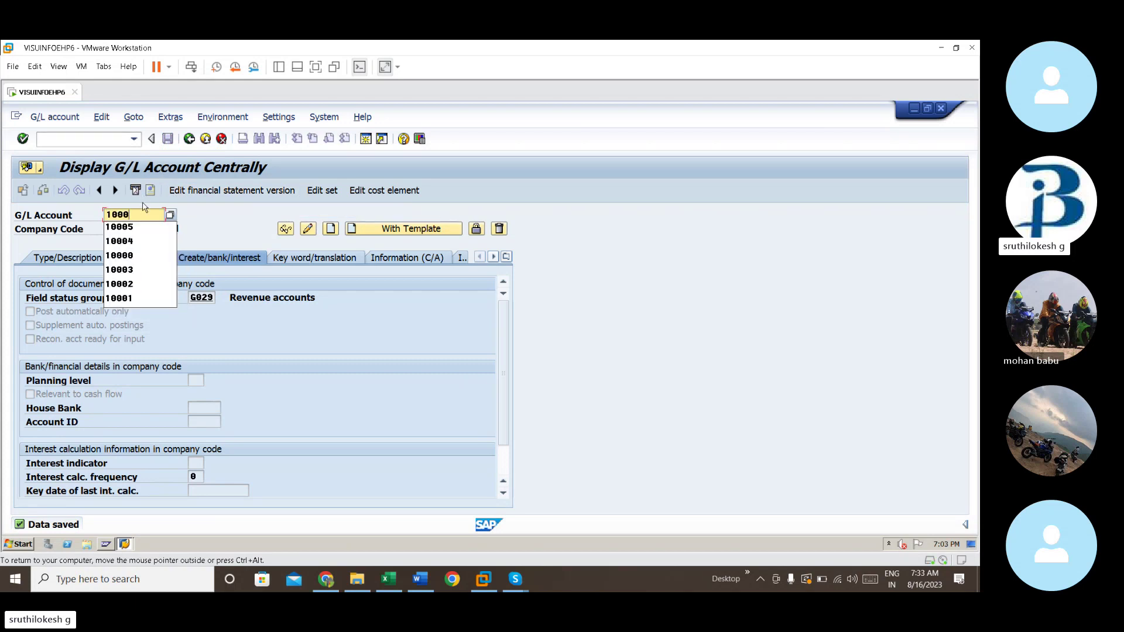
pyautogui.write('0')
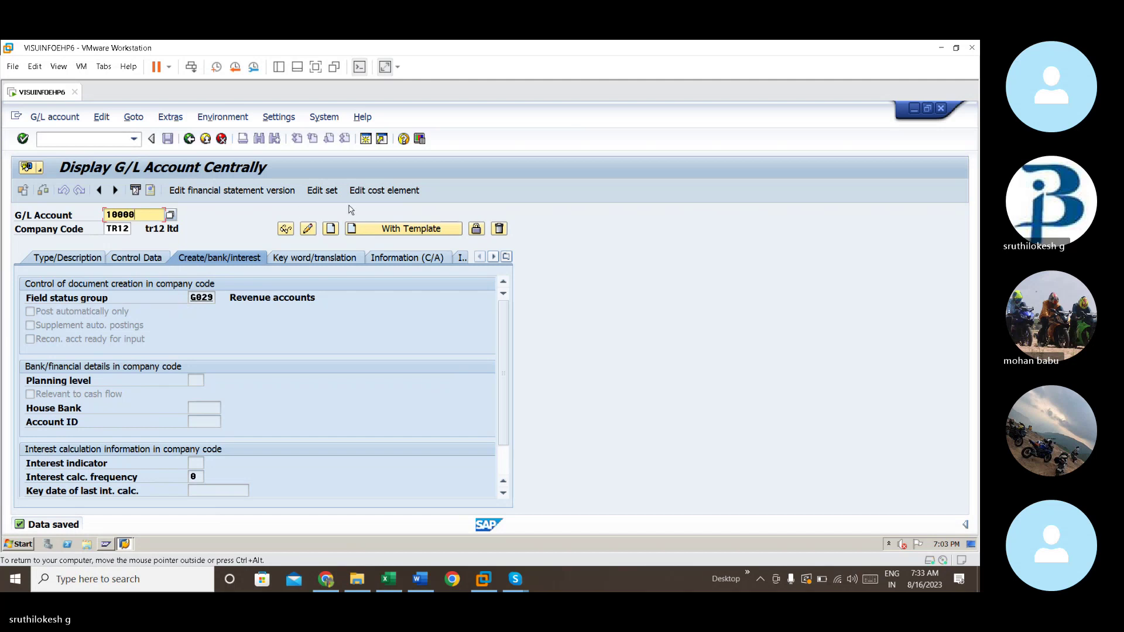
pyautogui.click(330, 228)
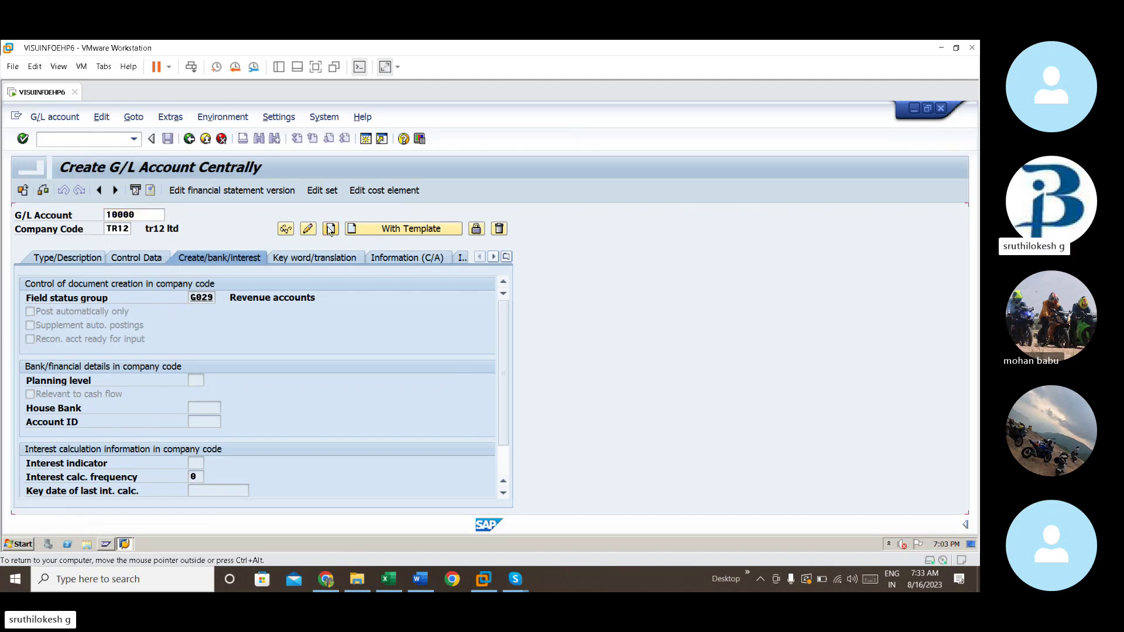
# Assign account 10000 to the "liablilities" account group and make it a balance sheet account.
pyautogui.click(85, 263)
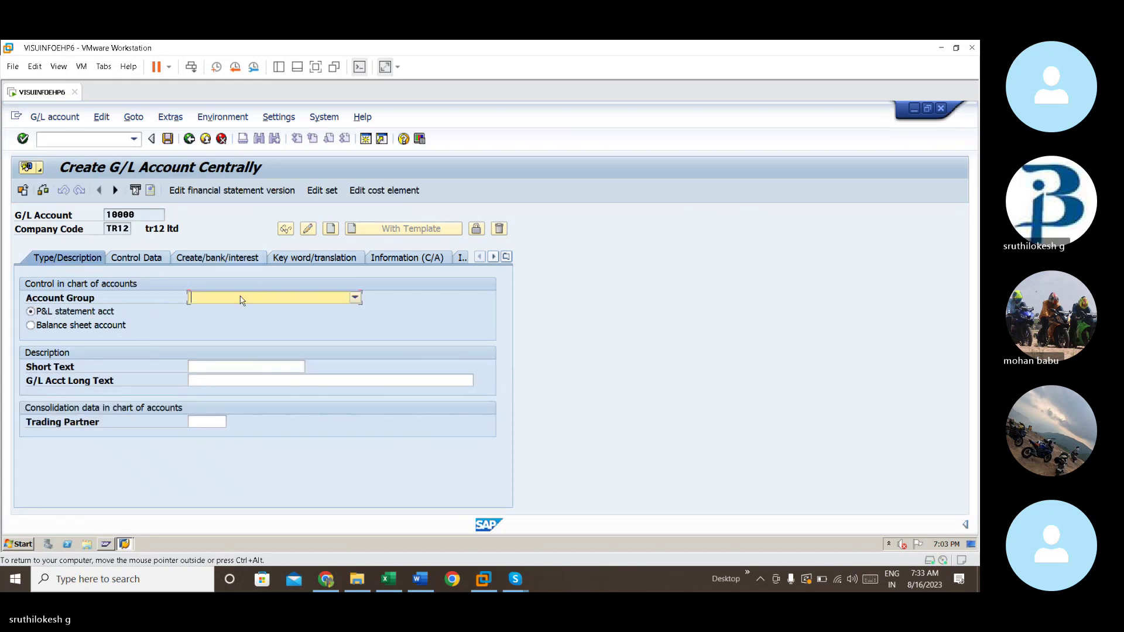
pyautogui.click(241, 300)
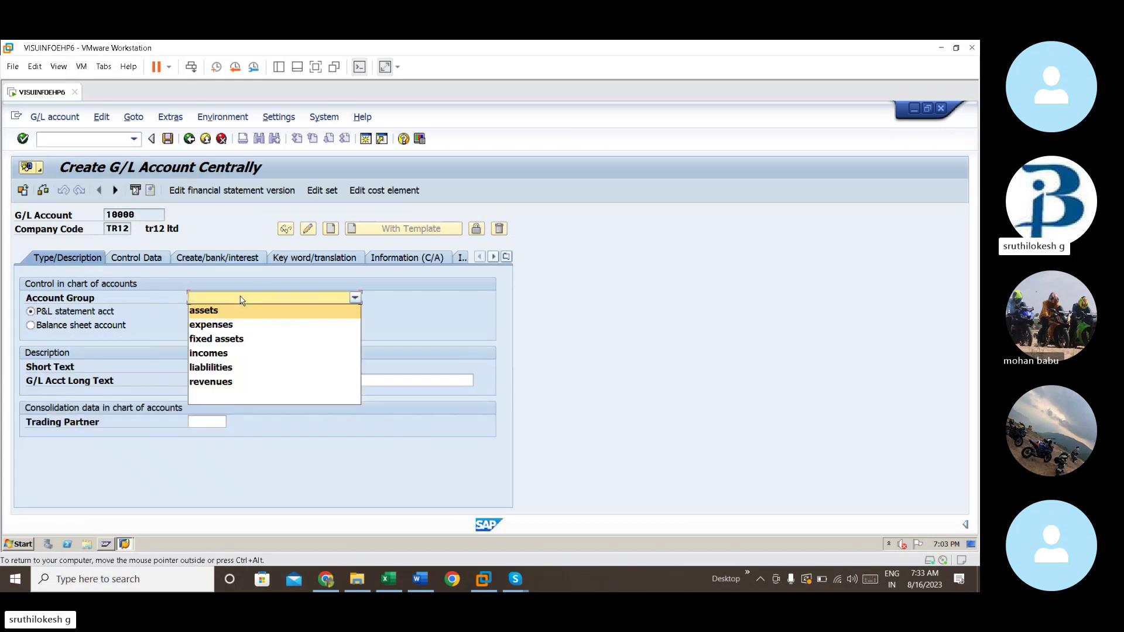
pyautogui.click(224, 376)
pyautogui.click(32, 326)
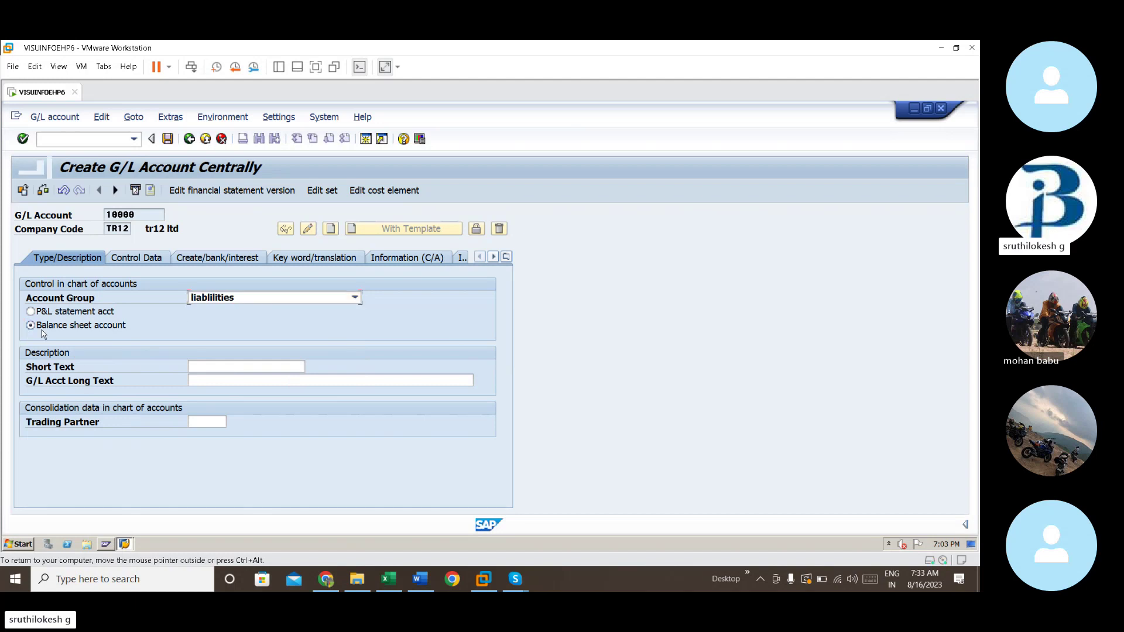
# Enter "secured loan" as account 10000's short text and "secured loan a/c" as its G/L long text.
pyautogui.click(226, 366)
pyautogui.write('s')
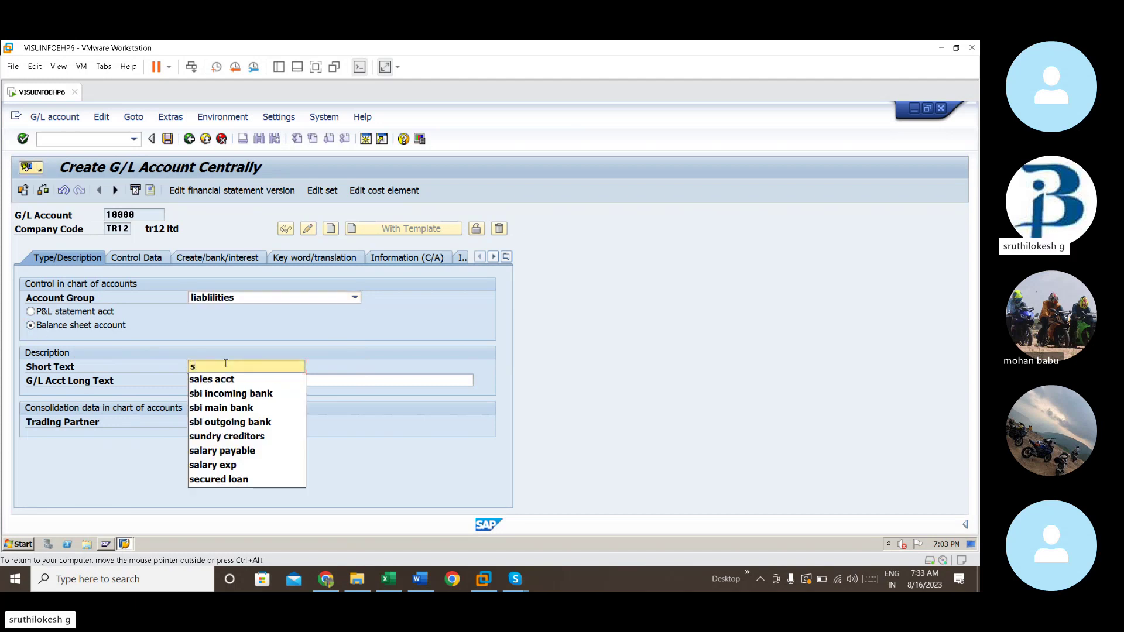
pyautogui.write('e')
pyautogui.press('Down')
pyautogui.press('Tab')
pyautogui.write('s')
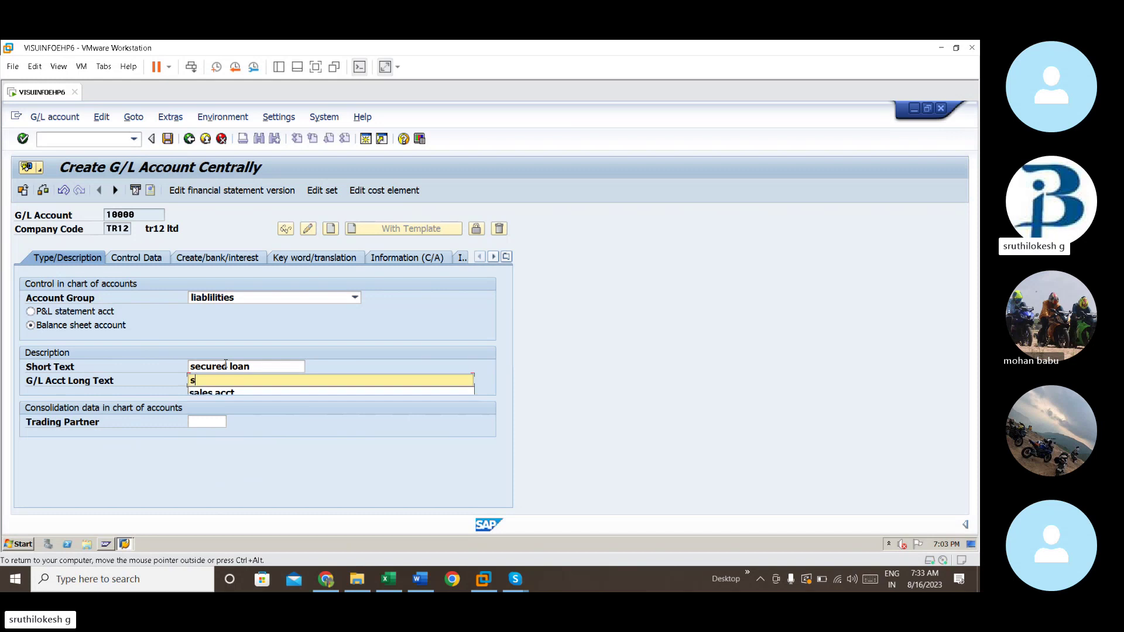
pyautogui.press('Down')
pyautogui.press('Down')
pyautogui.press('Down')
pyautogui.press('Down')
pyautogui.press('Down')
pyautogui.press('Down')
pyautogui.press('Down')
pyautogui.press('Down')
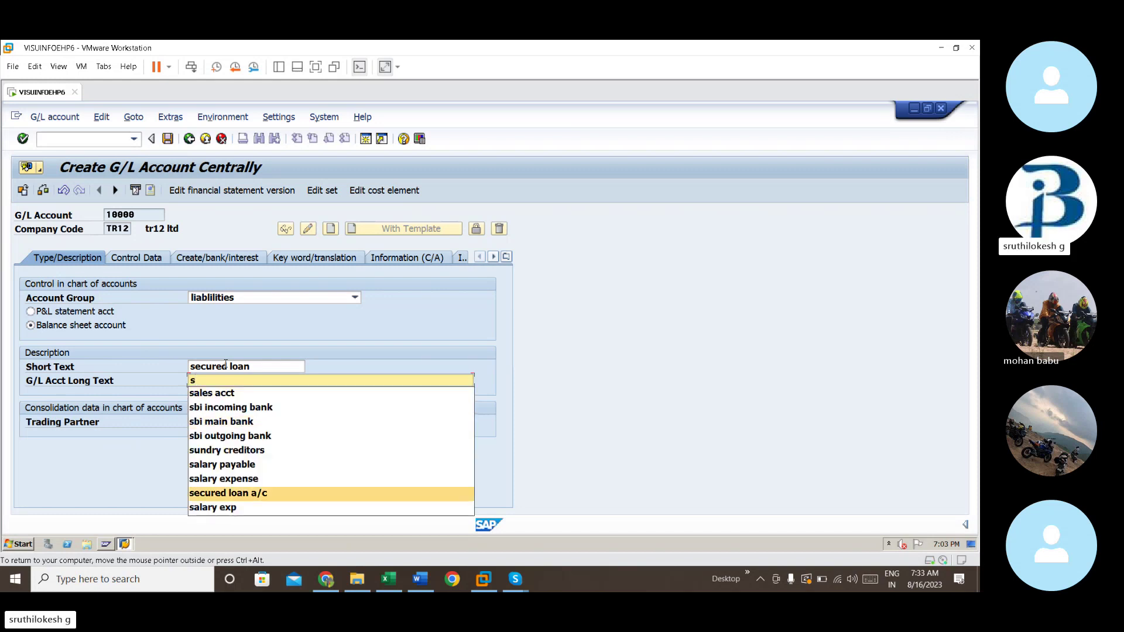
pyautogui.press('Down')
pyautogui.press('Up')
pyautogui.press('Return')
pyautogui.doubleClick(202, 297)
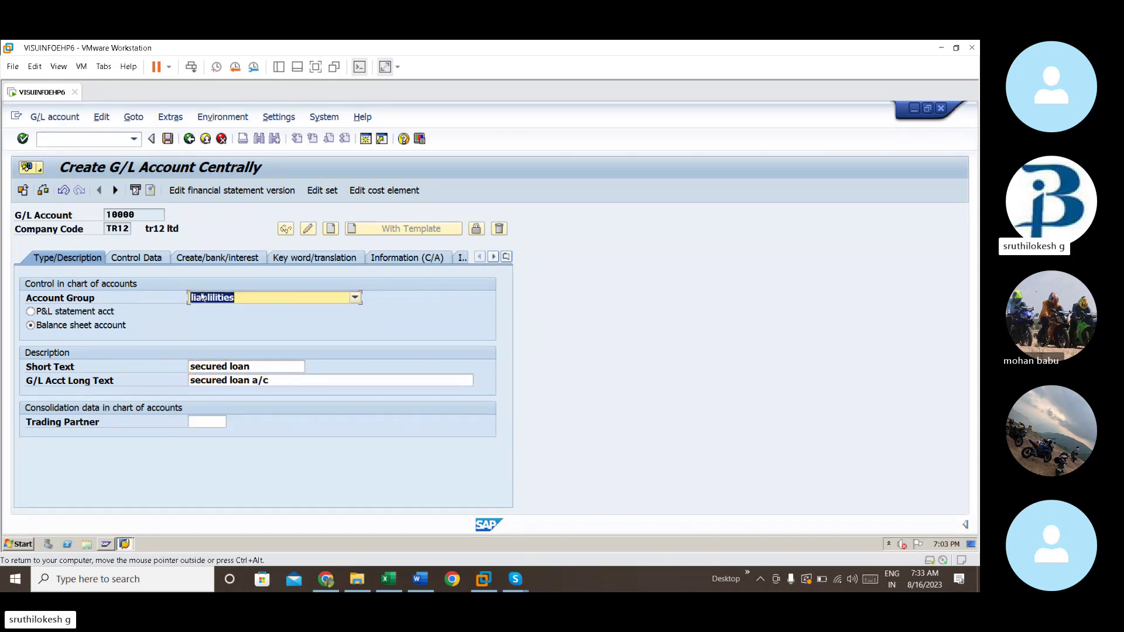
# In account 10000's control data, enable only balances in local currency, open item management and line item display, with sort key 001.
pyautogui.click(139, 258)
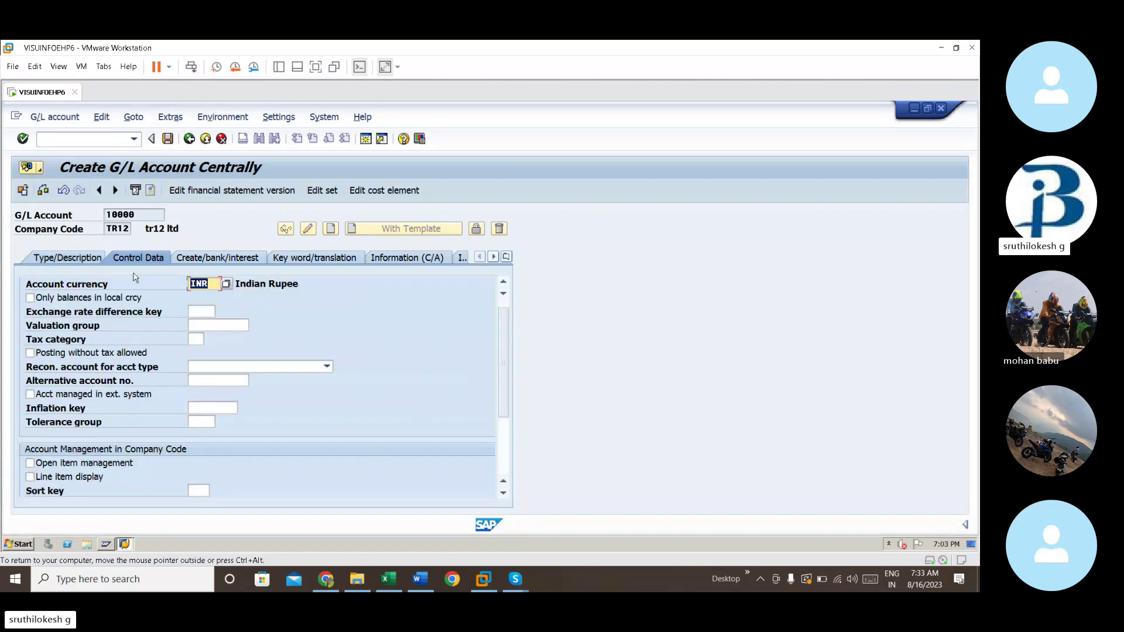
pyautogui.click(30, 299)
pyautogui.click(30, 477)
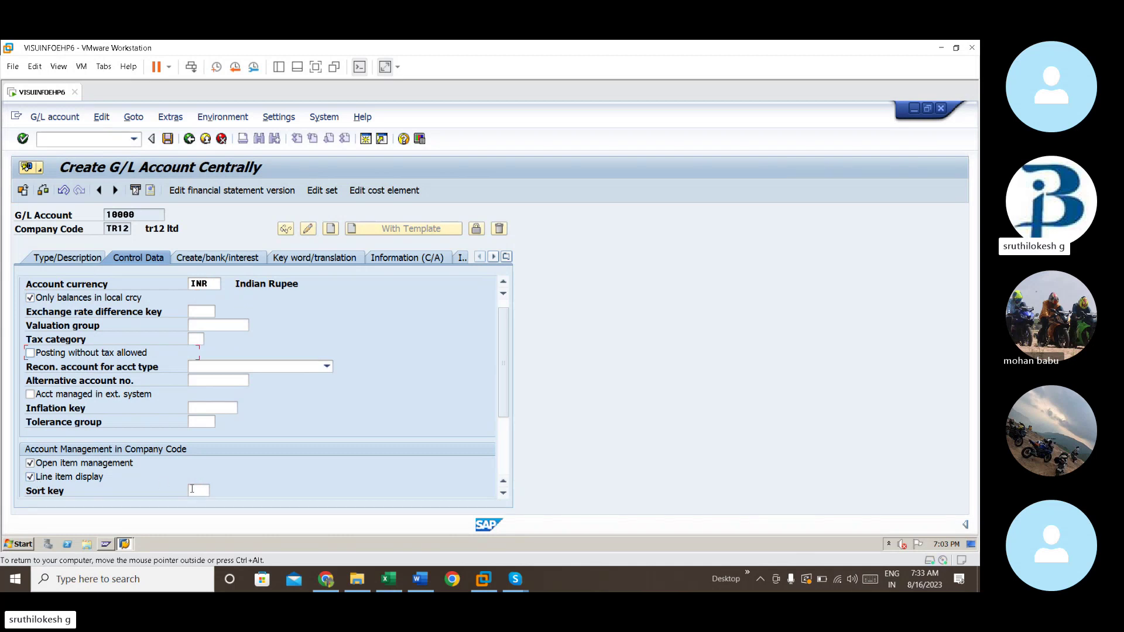
pyautogui.click(195, 490)
pyautogui.write('001')
pyautogui.press('Return')
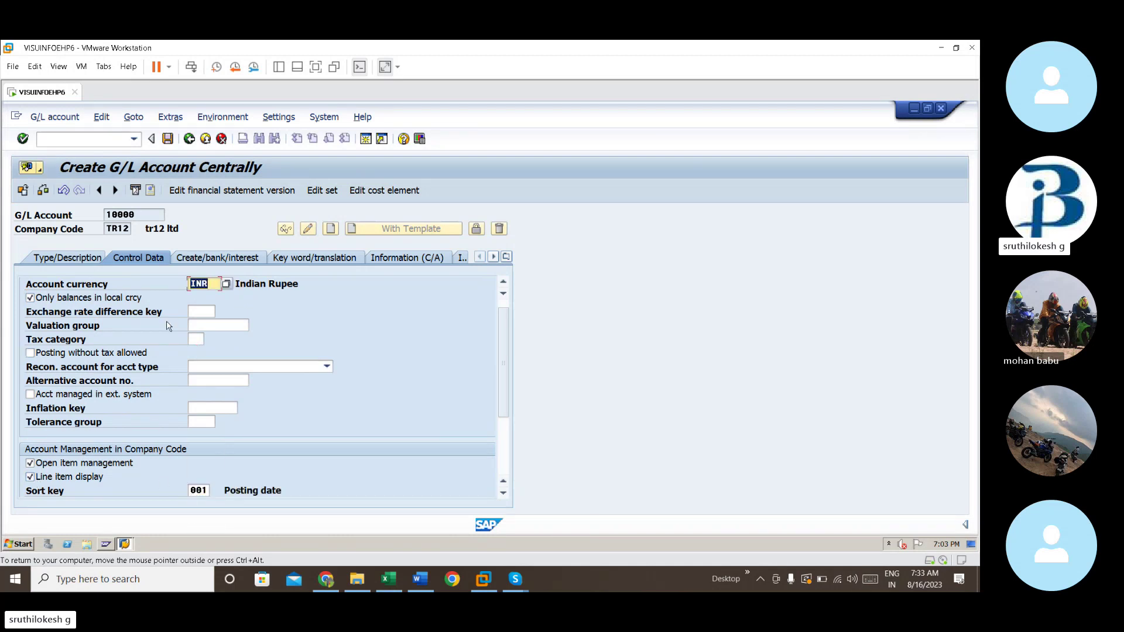
# Set account 10000's field status group to G005, mark it relevant to cash flow, and save the account.
pyautogui.click(212, 259)
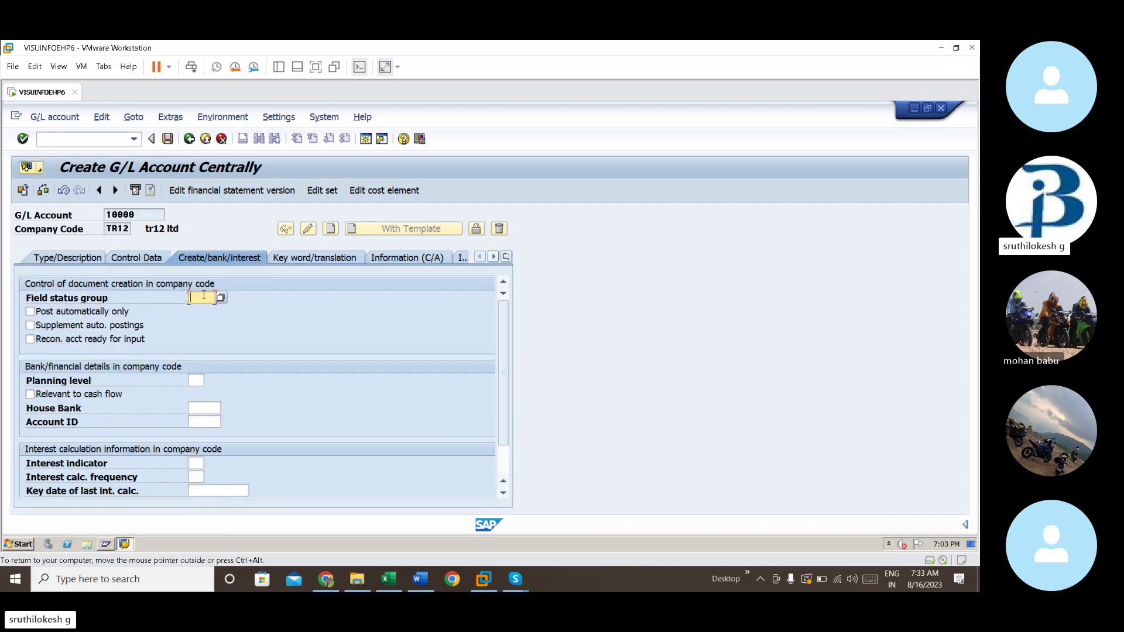
pyautogui.write('g005')
pyautogui.press('Return')
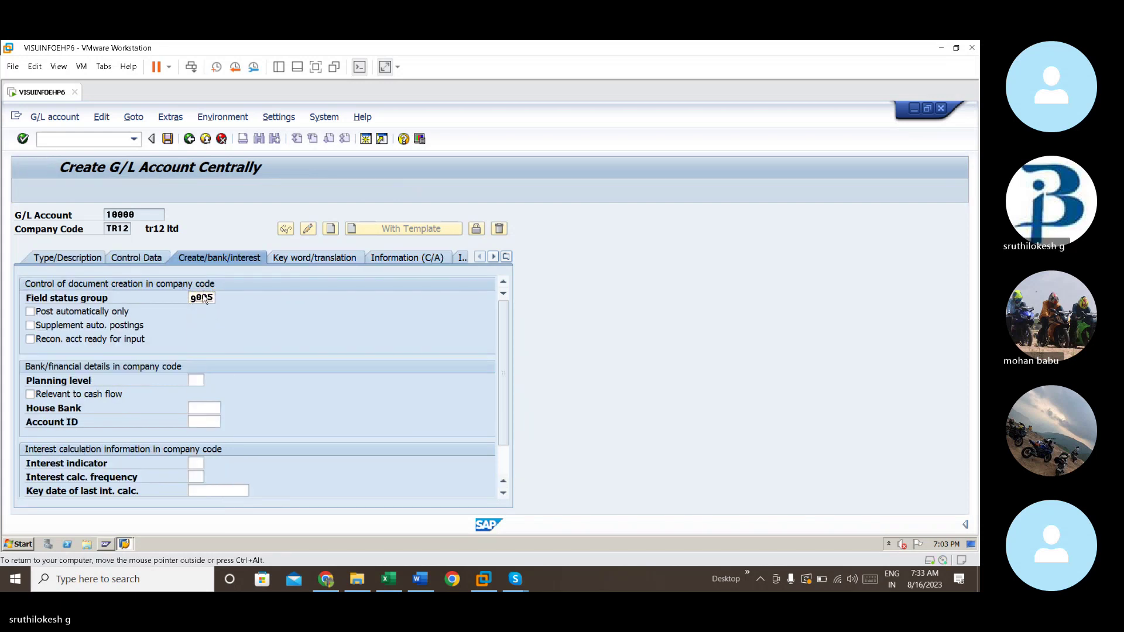
pyautogui.click(31, 395)
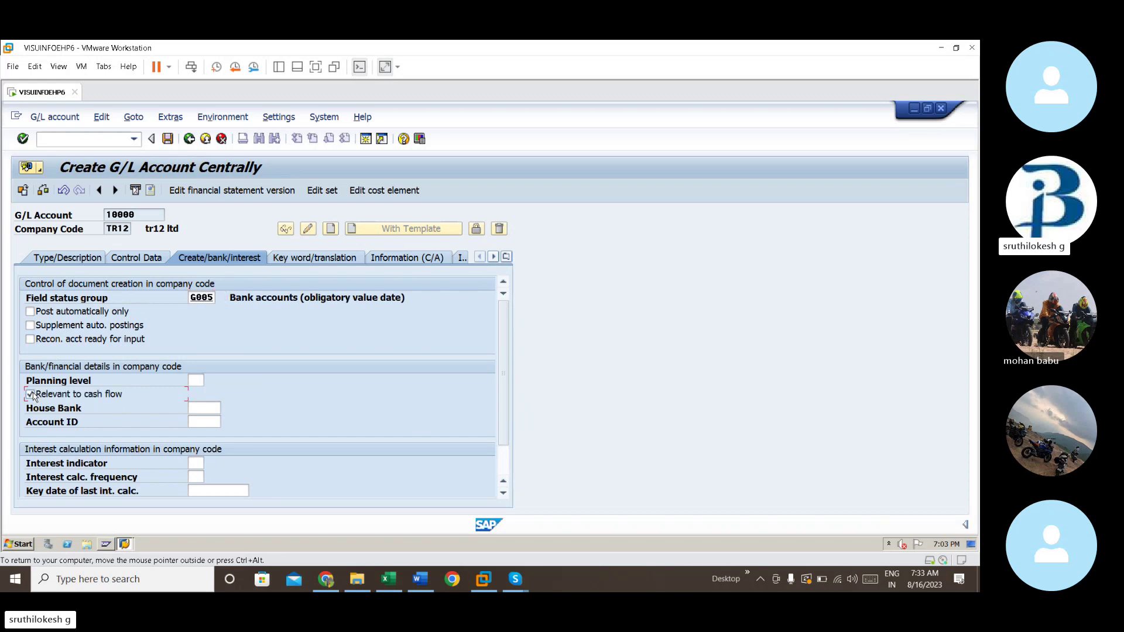
pyautogui.click(169, 141)
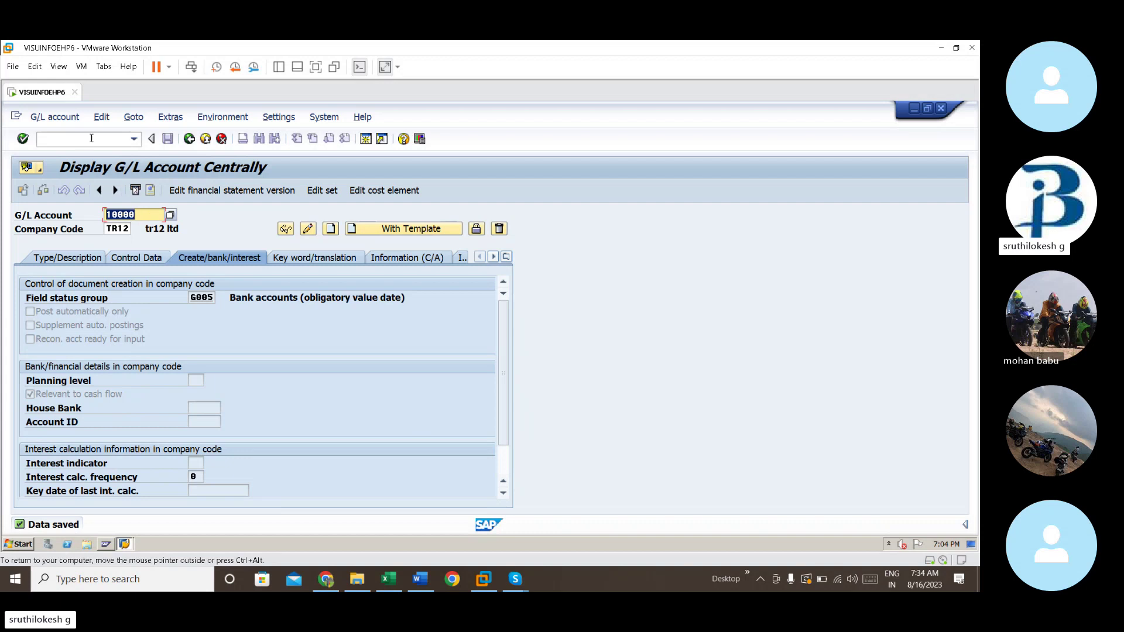
# Block account 10000 for creation in the chart of accounts and save the block.
pyautogui.click(58, 119)
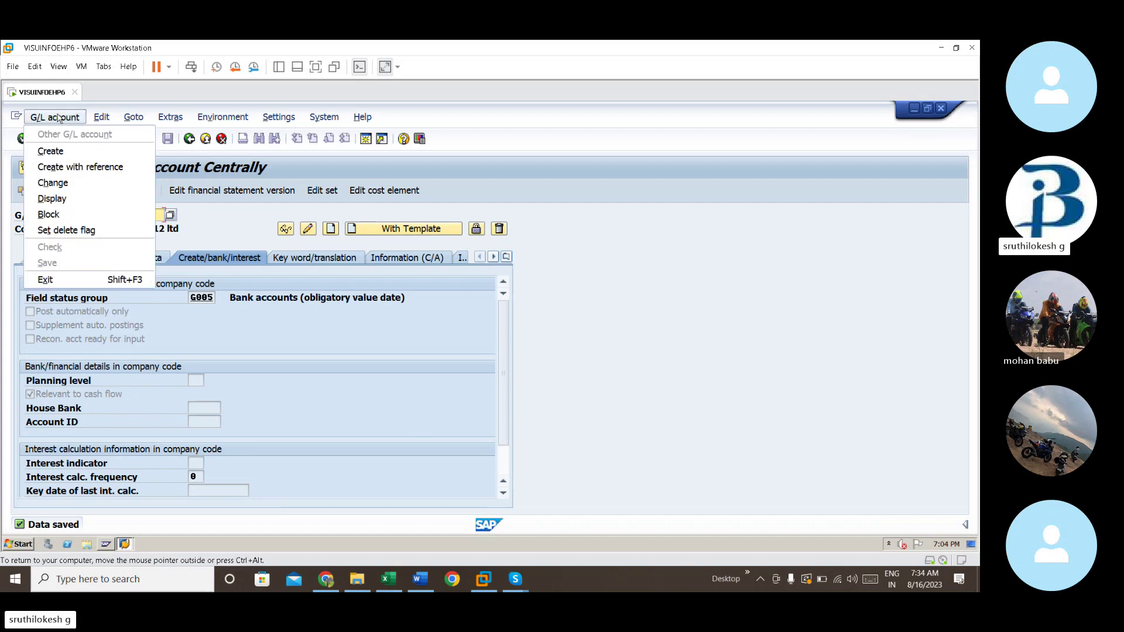
pyautogui.click(59, 219)
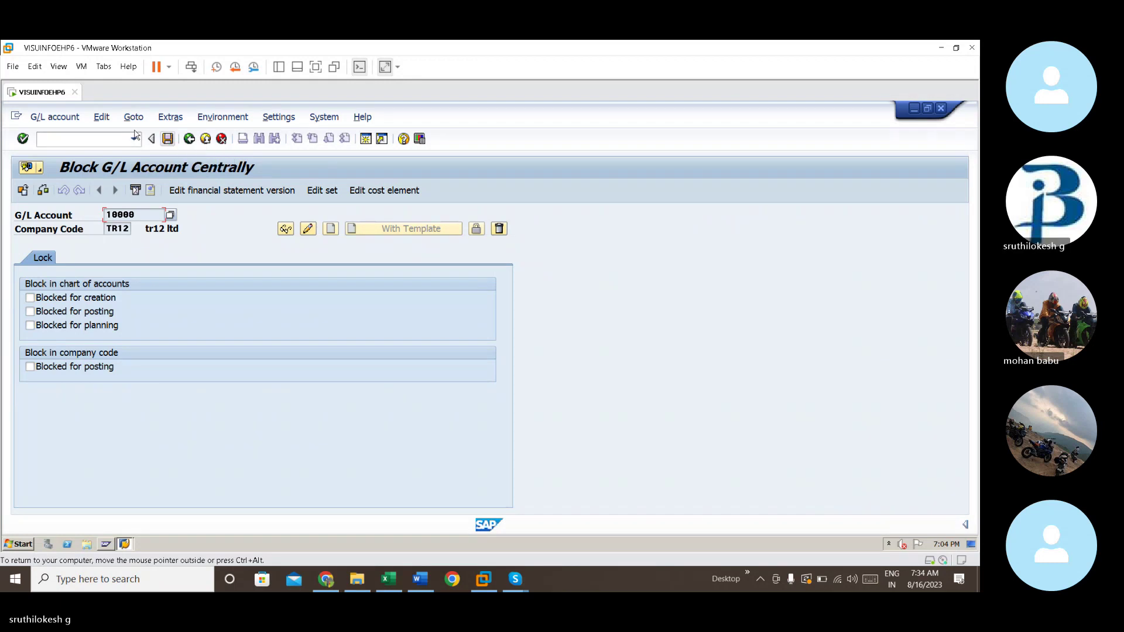
pyautogui.click(54, 118)
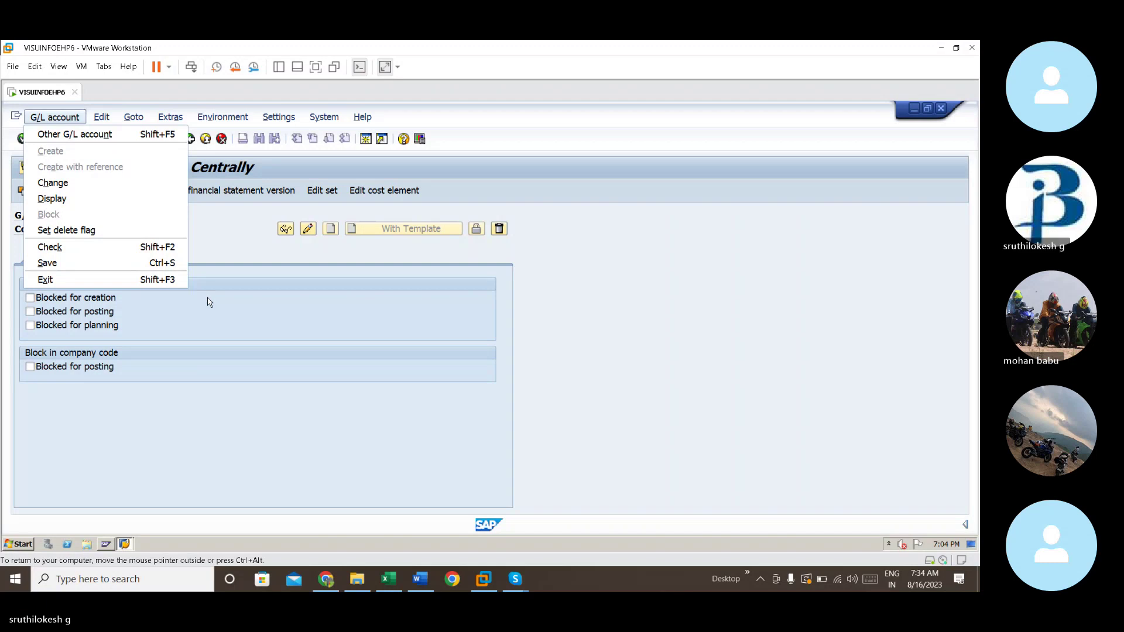
pyautogui.click(30, 297)
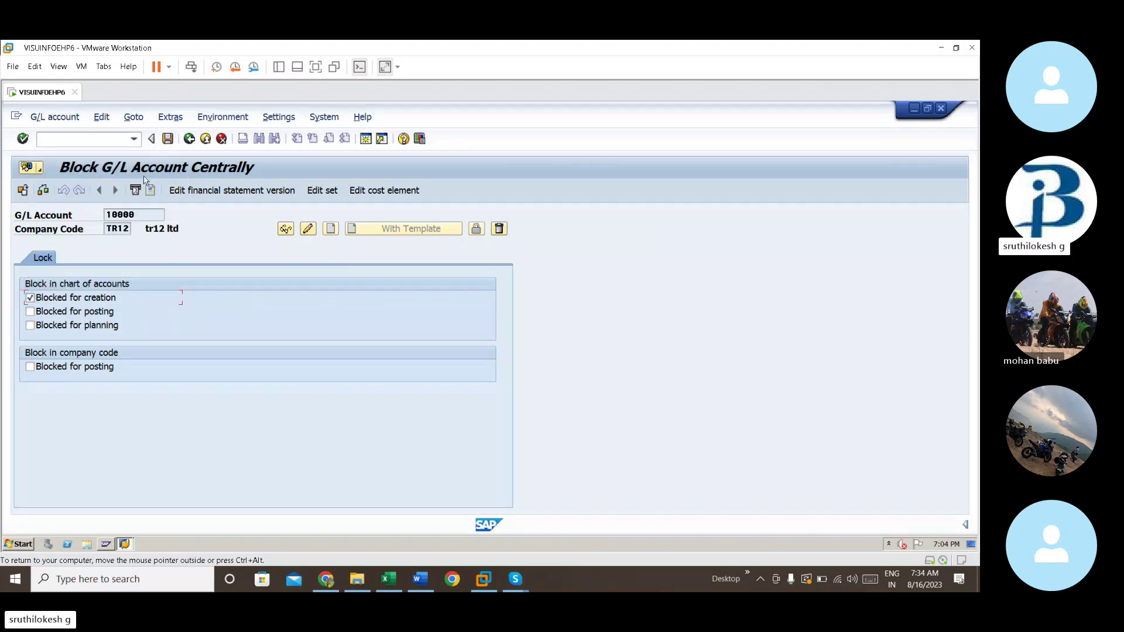
pyautogui.click(170, 140)
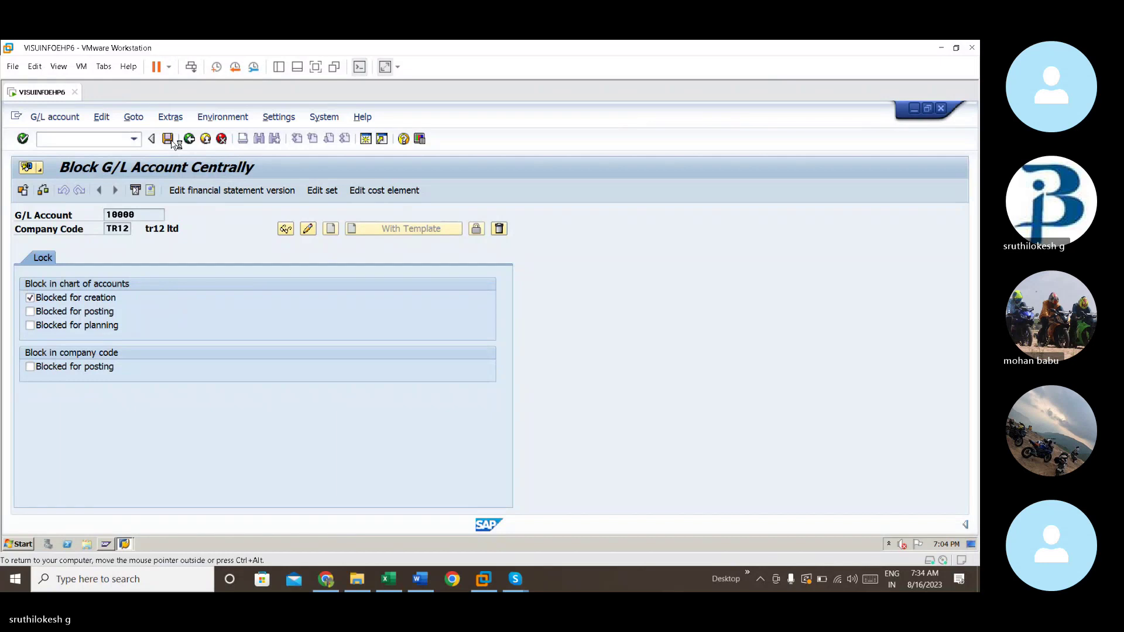
# Remove the creation block from account 10000 and save the unblocked account.
pyautogui.click(57, 118)
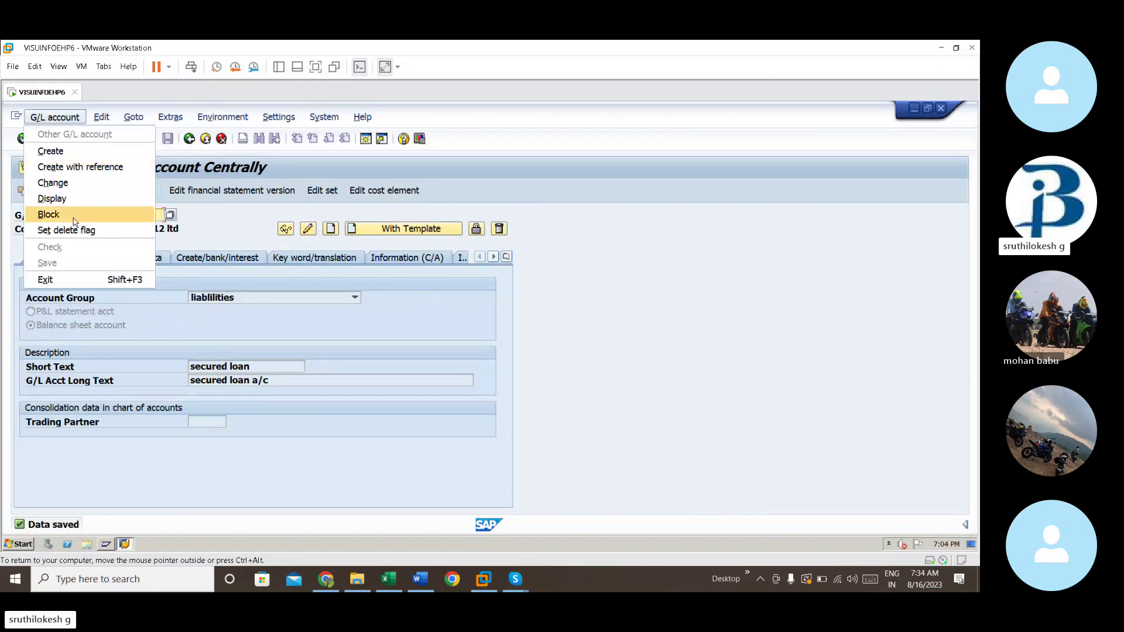
pyautogui.click(58, 215)
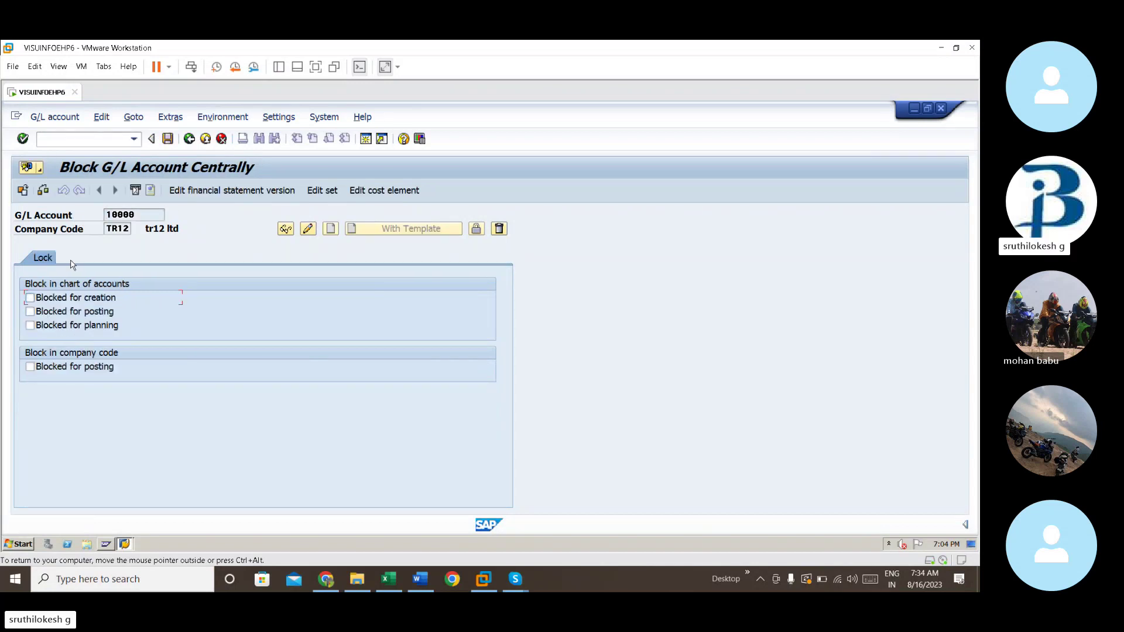
pyautogui.click(170, 141)
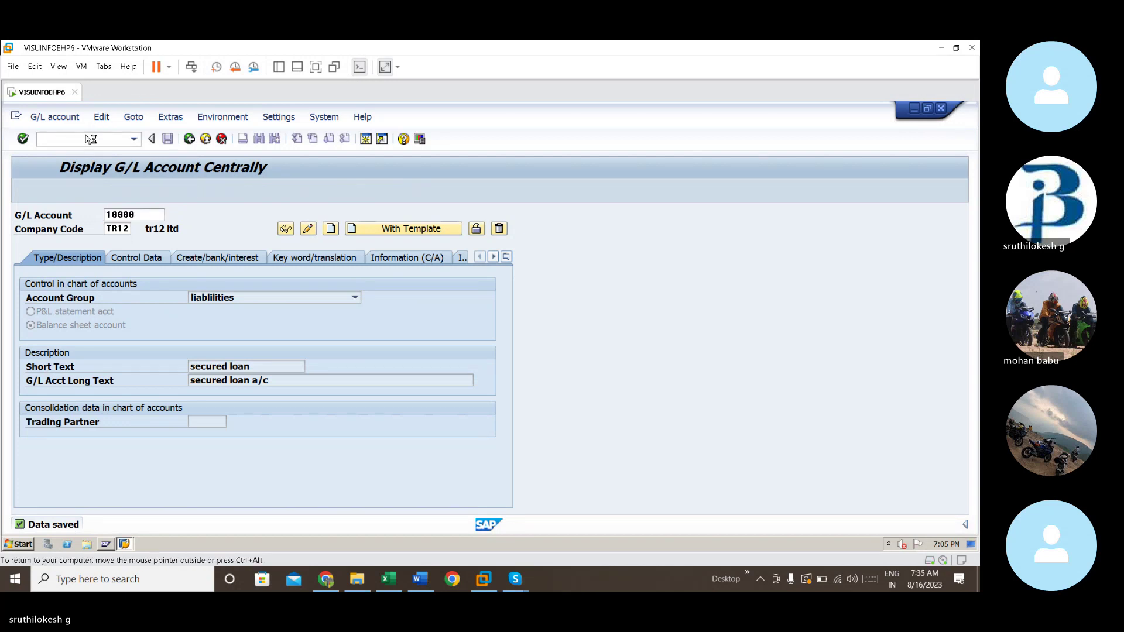
pyautogui.hotkey('ctrl', 'F1')
pyautogui.press('F4')
pyautogui.press('f')
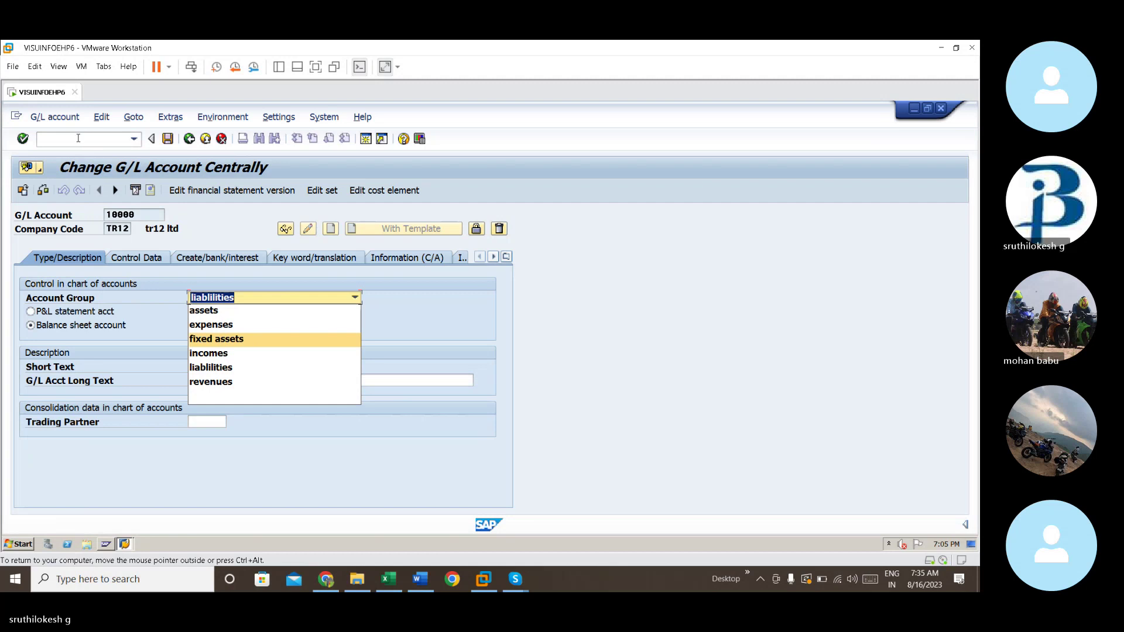
# Open transaction FB50 for entering a G/L account document, checking the Word notes on posting general ledger documents.
pyautogui.click(78, 138)
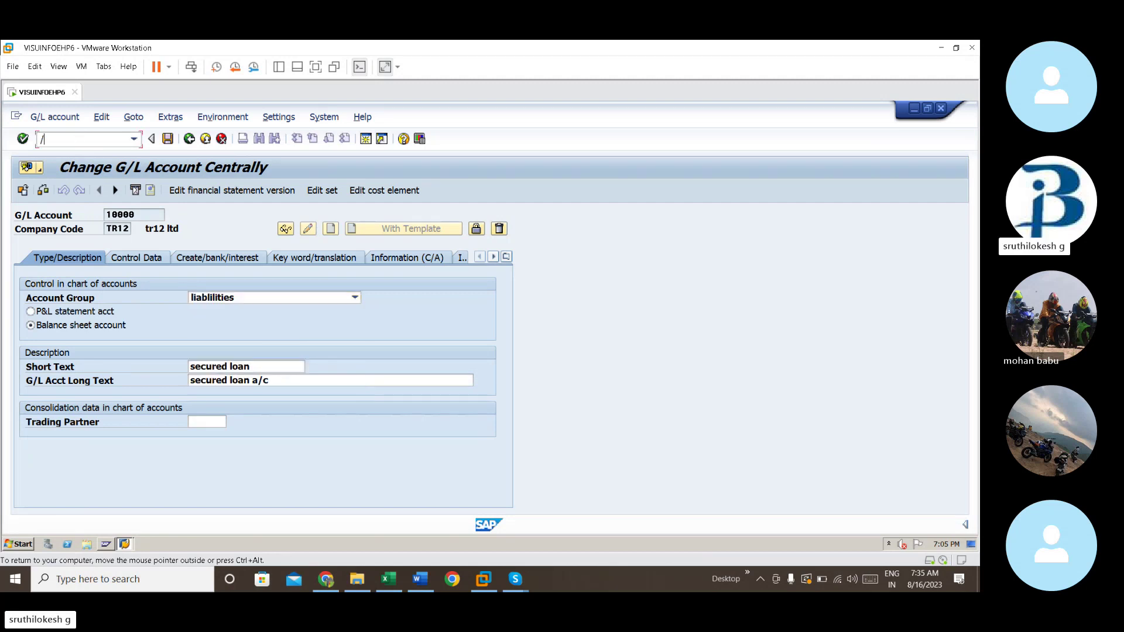
pyautogui.write('/nfb50')
pyautogui.press('Return')
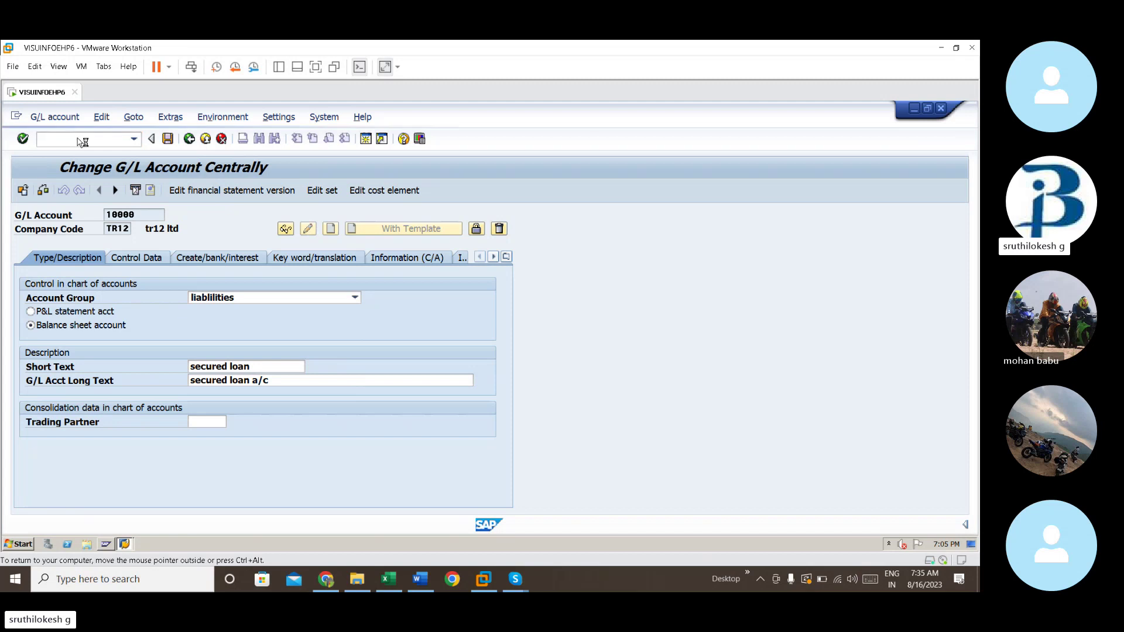
pyautogui.click(416, 566)
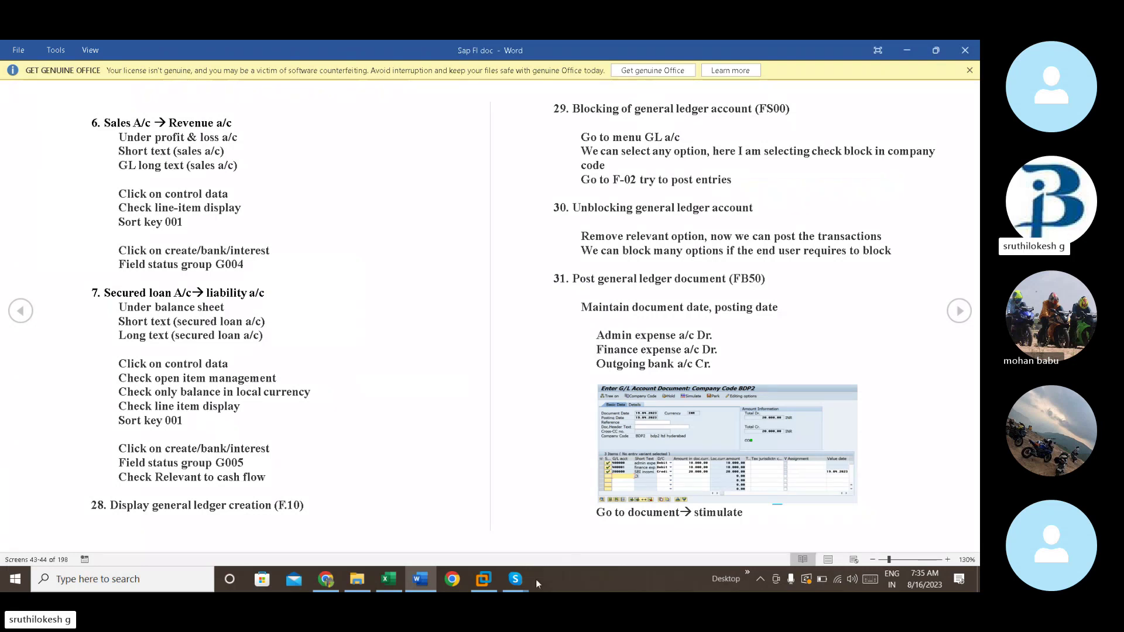
pyautogui.click(488, 583)
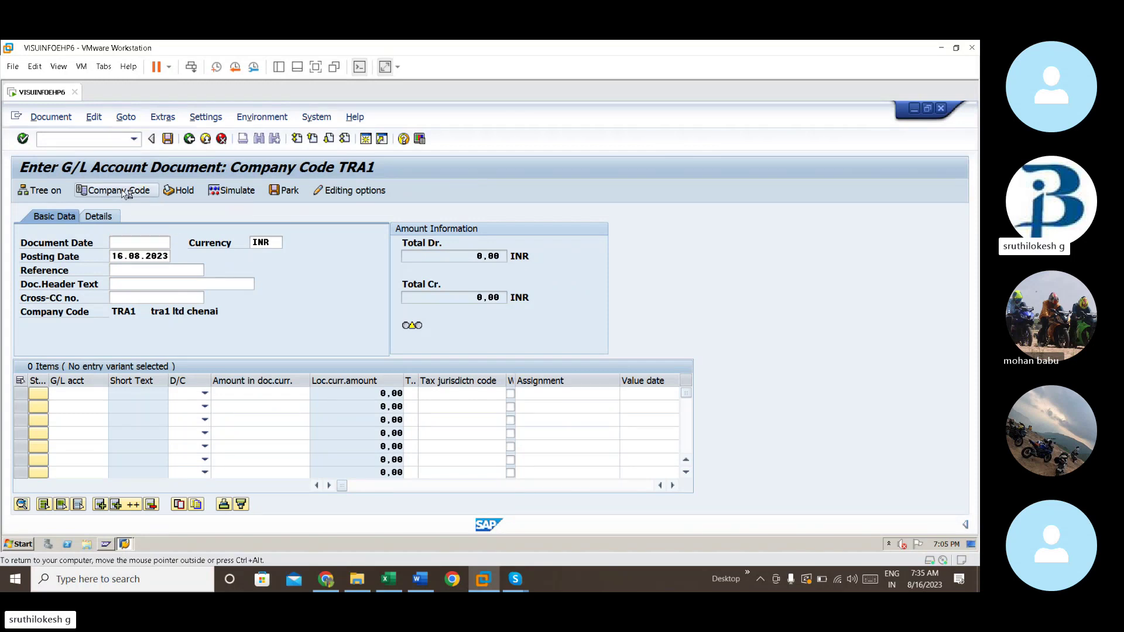
# Switch the G/L document to company code TR12 and set its document date to 16.08.2023.
pyautogui.click(122, 191)
pyautogui.write('tr12')
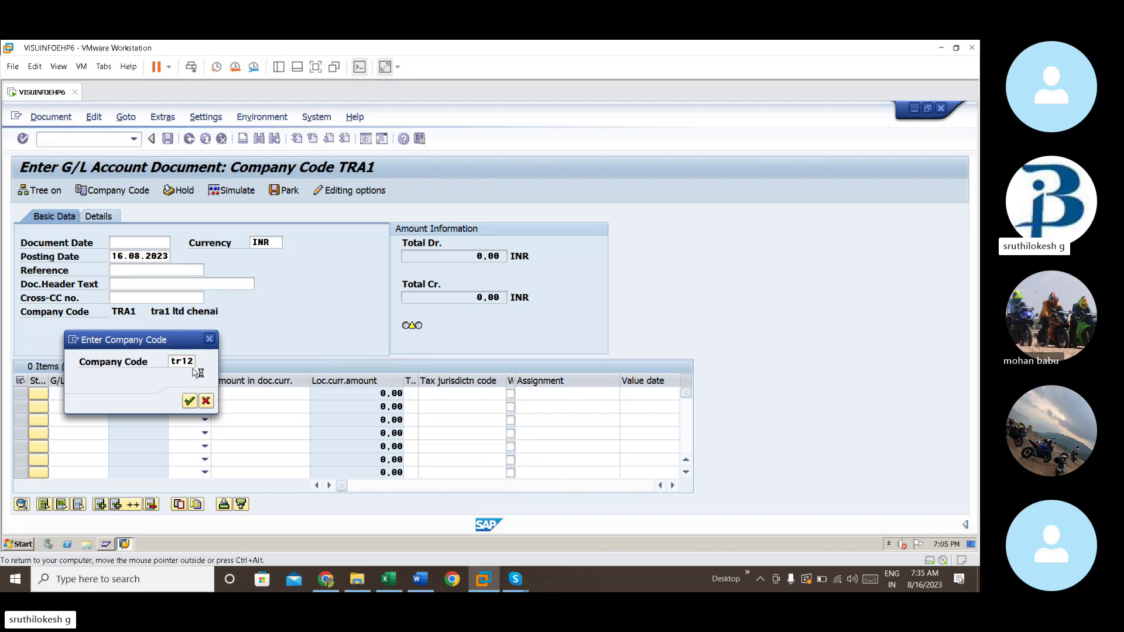
pyautogui.press('Return')
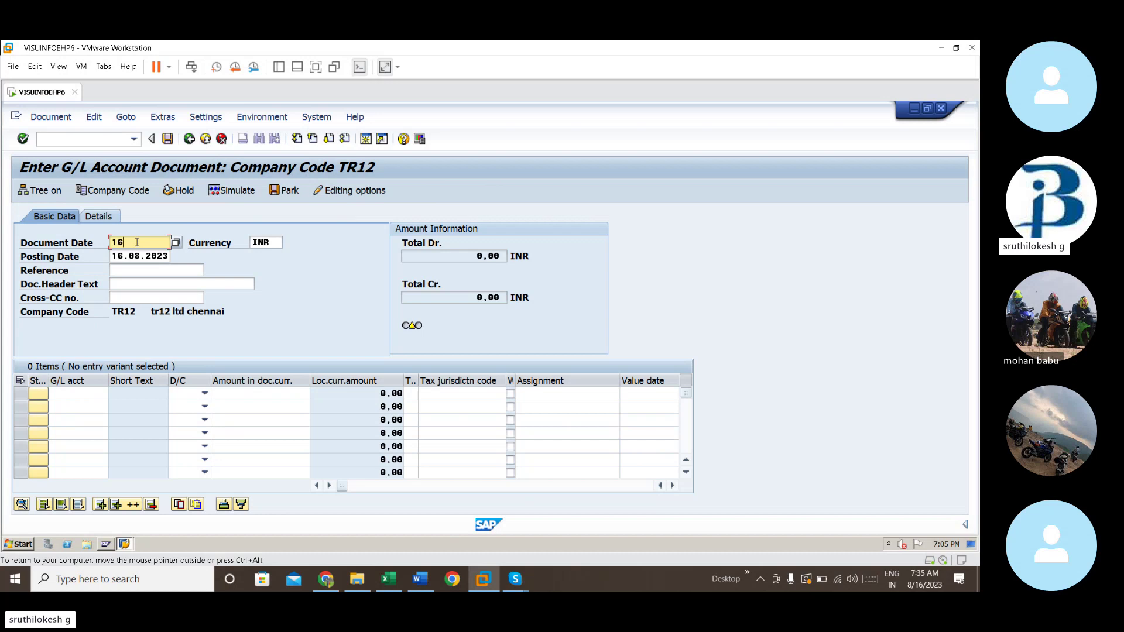
pyautogui.write('16.08.2023')
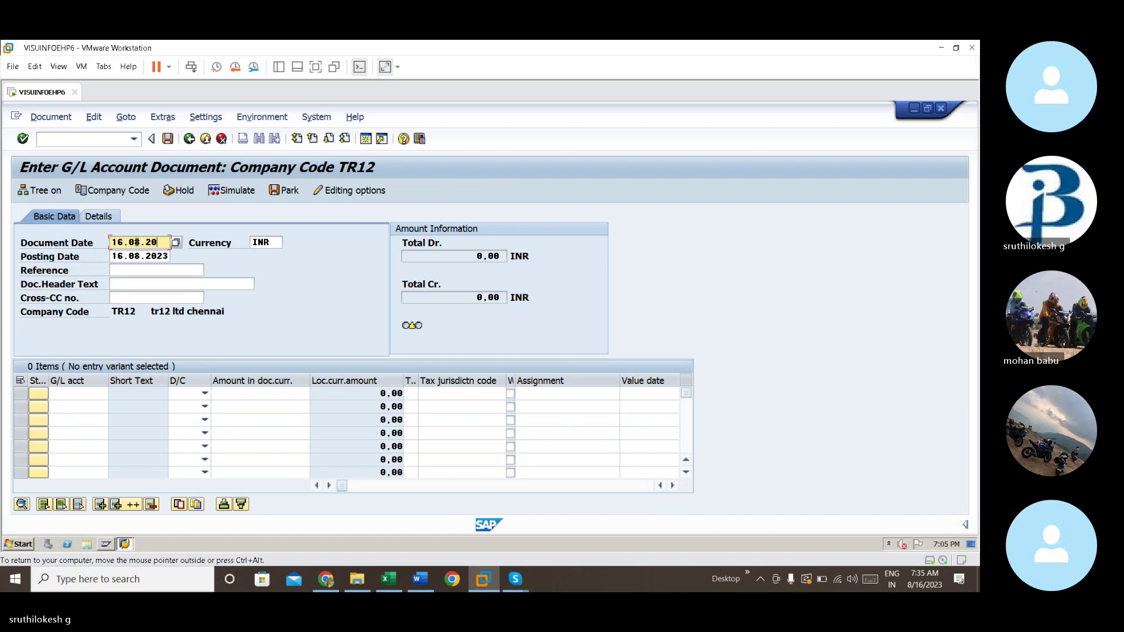
# Add a first line item that debits admin expense account 40000 with 15.000,00 INR.
pyautogui.click(90, 397)
pyautogui.click(113, 395)
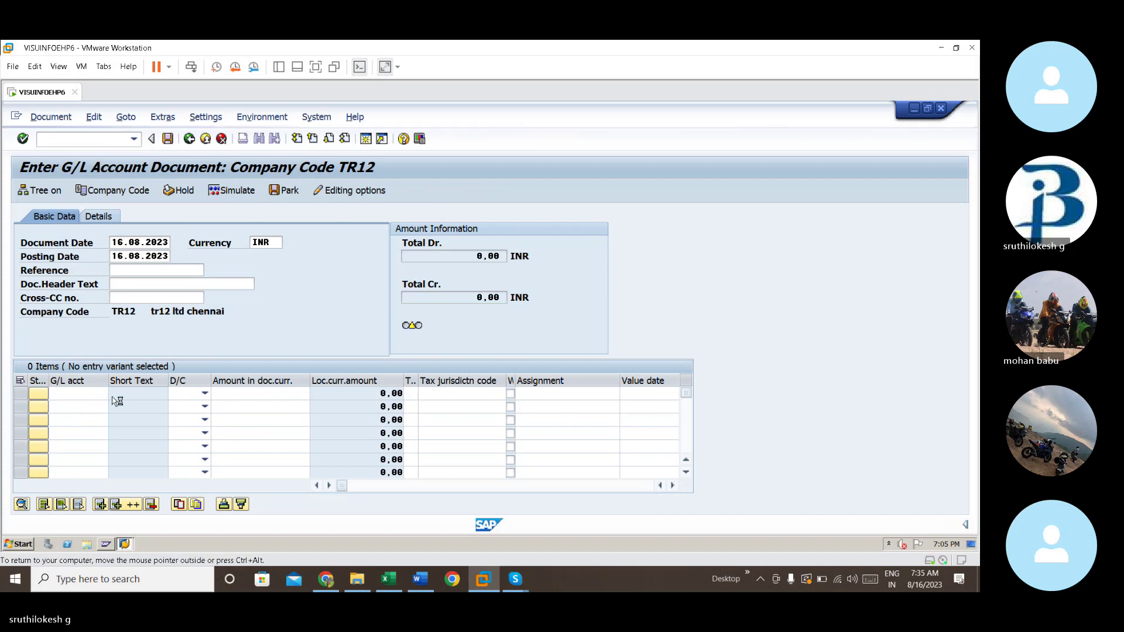
pyautogui.press('Return')
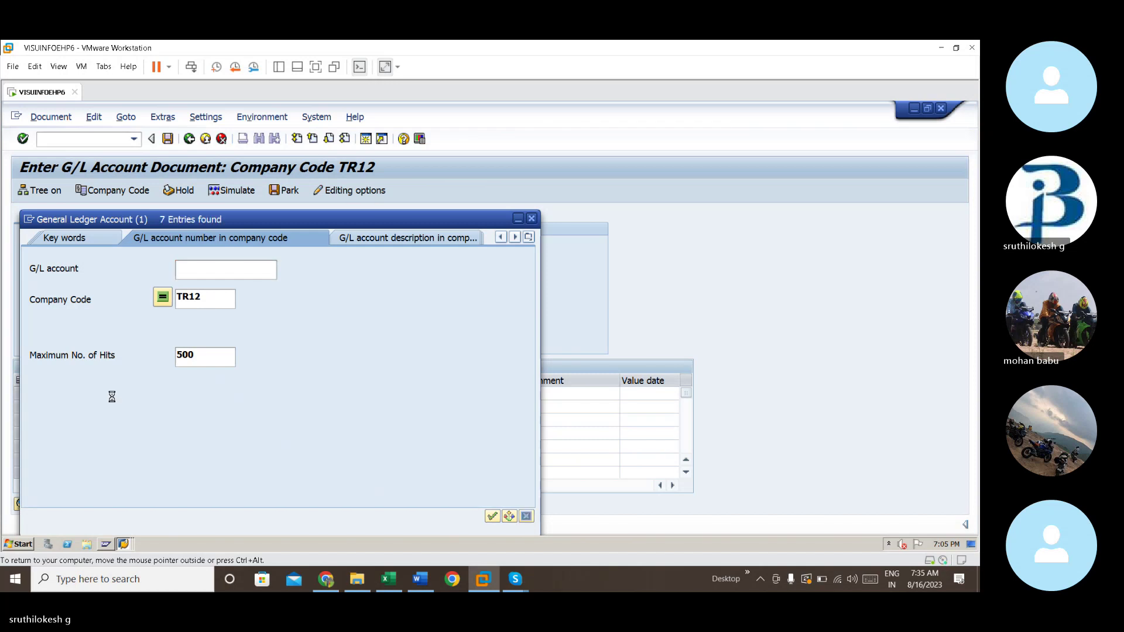
pyautogui.press('Down')
pyautogui.press('Down')
pyautogui.press('Down')
pyautogui.press('Down')
pyautogui.press('Down')
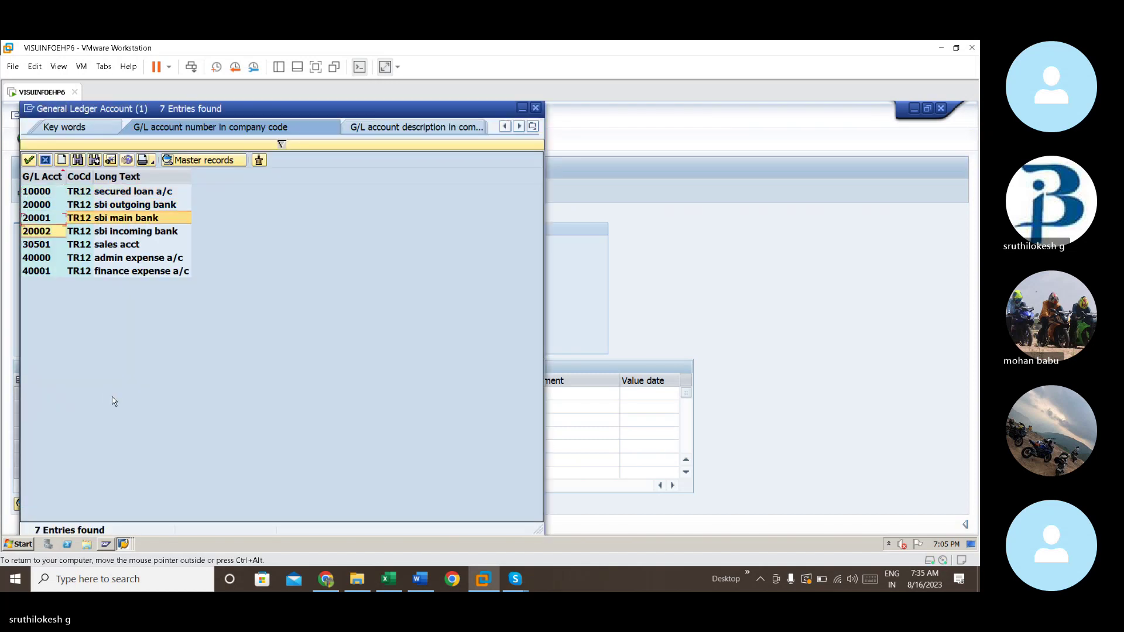
pyautogui.press('Return')
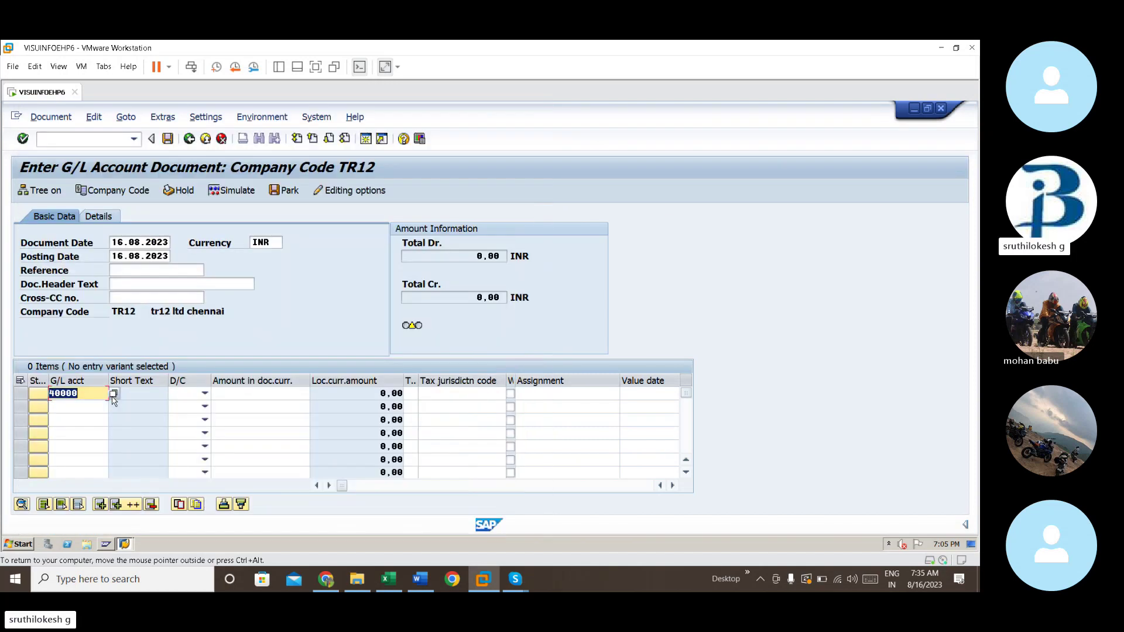
pyautogui.press('Tab')
pyautogui.press('Tab')
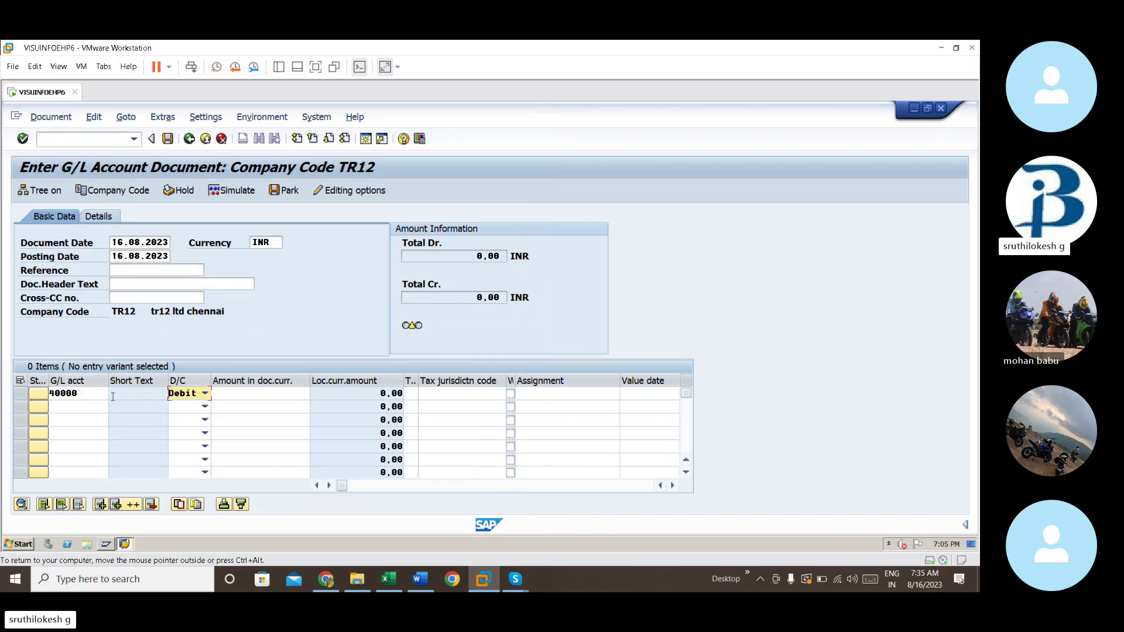
pyautogui.press('Tab')
pyautogui.write('1')
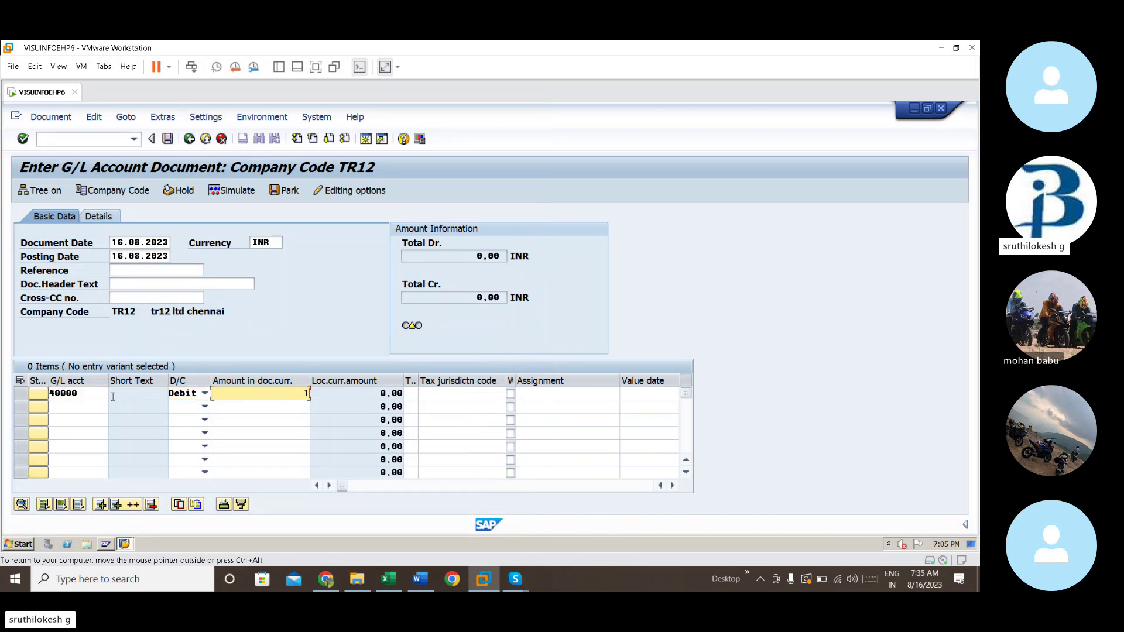
pyautogui.press('Return')
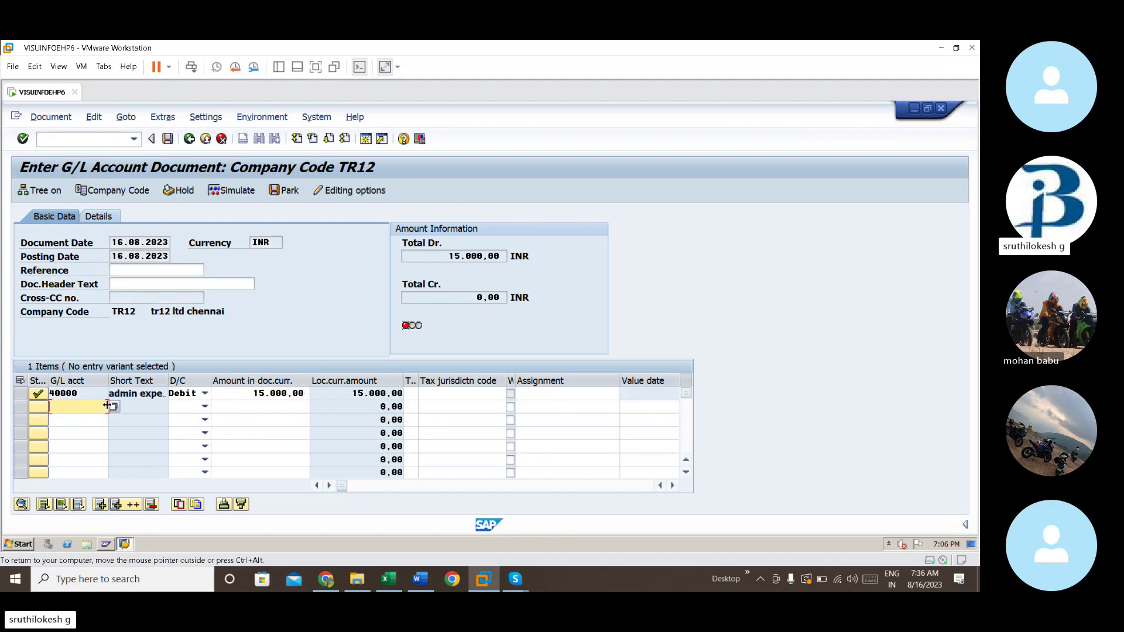
# Add a second line item that debits finance expense account 40001 with 15.000,00 INR.
pyautogui.click(114, 407)
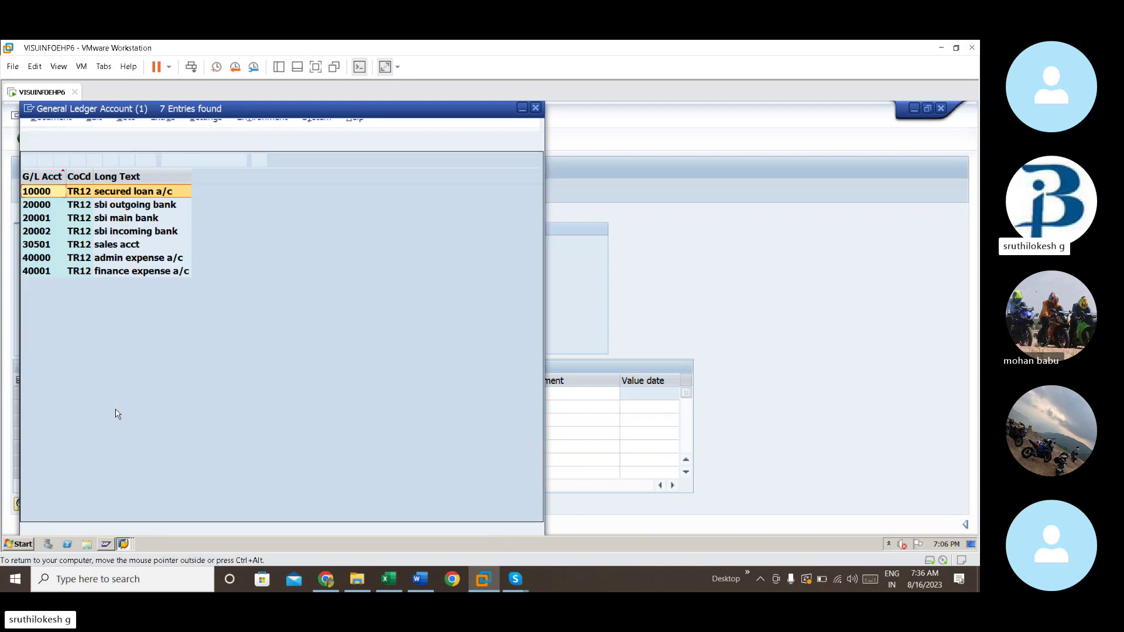
pyautogui.press('Down')
pyautogui.press('Down')
pyautogui.press('Down')
pyautogui.press('Down')
pyautogui.press('Down')
pyautogui.press('Down')
pyautogui.press('Return')
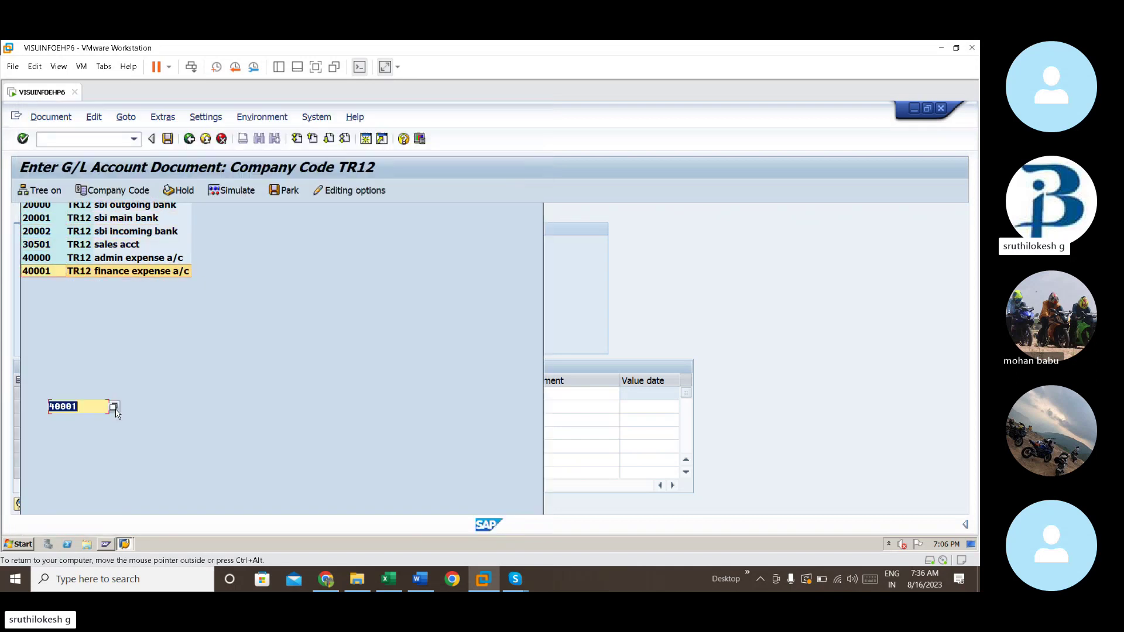
pyautogui.press('Tab')
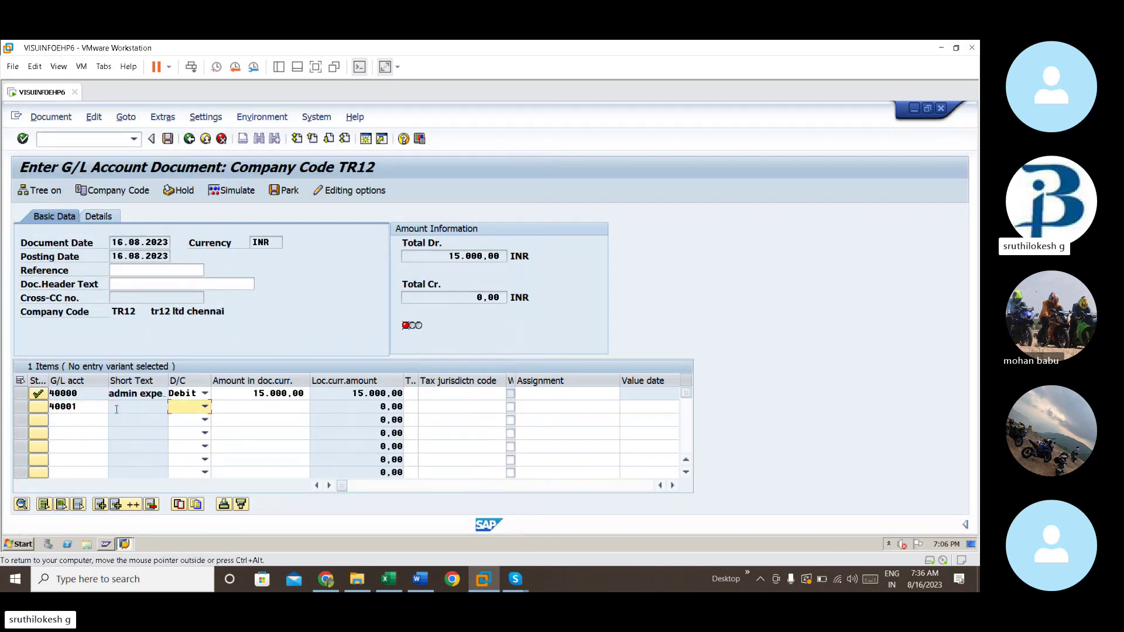
pyautogui.press('Down')
pyautogui.press('Tab')
pyautogui.write('15.0')
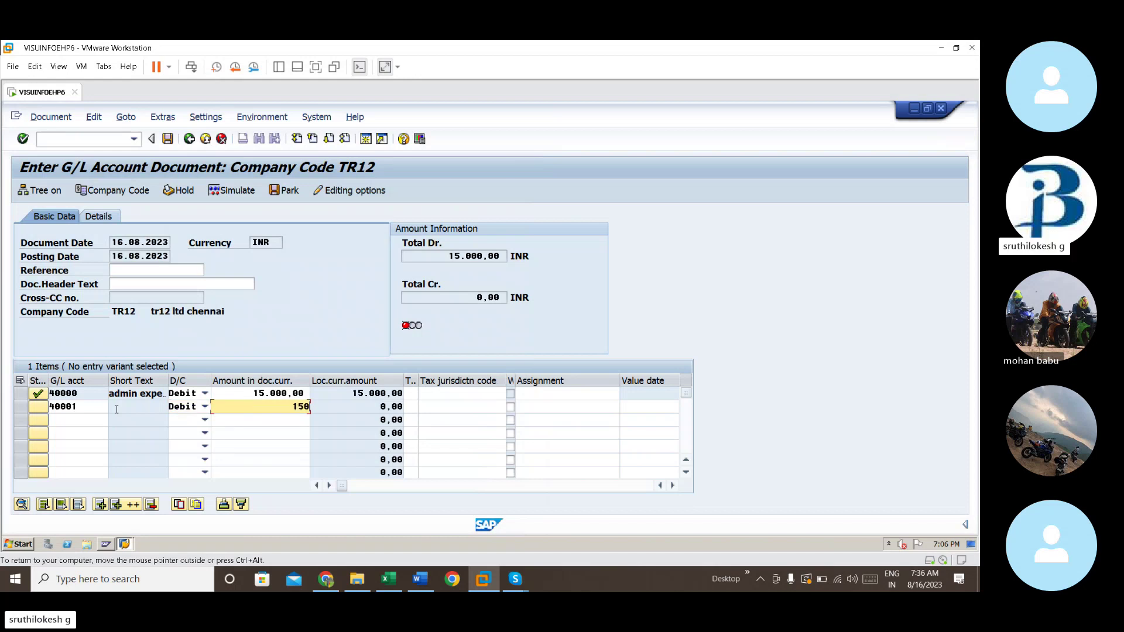
pyautogui.write('00')
pyautogui.press('Return')
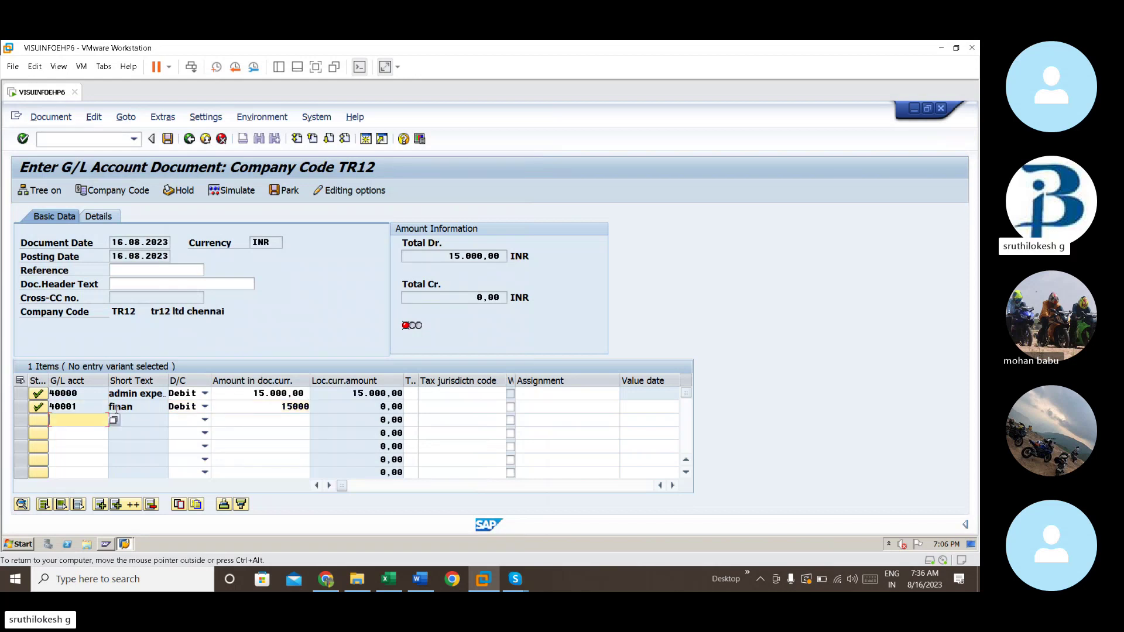
# Enter sbi outgoing bank account 20000 as a credit in the third line item.
pyautogui.click(113, 420)
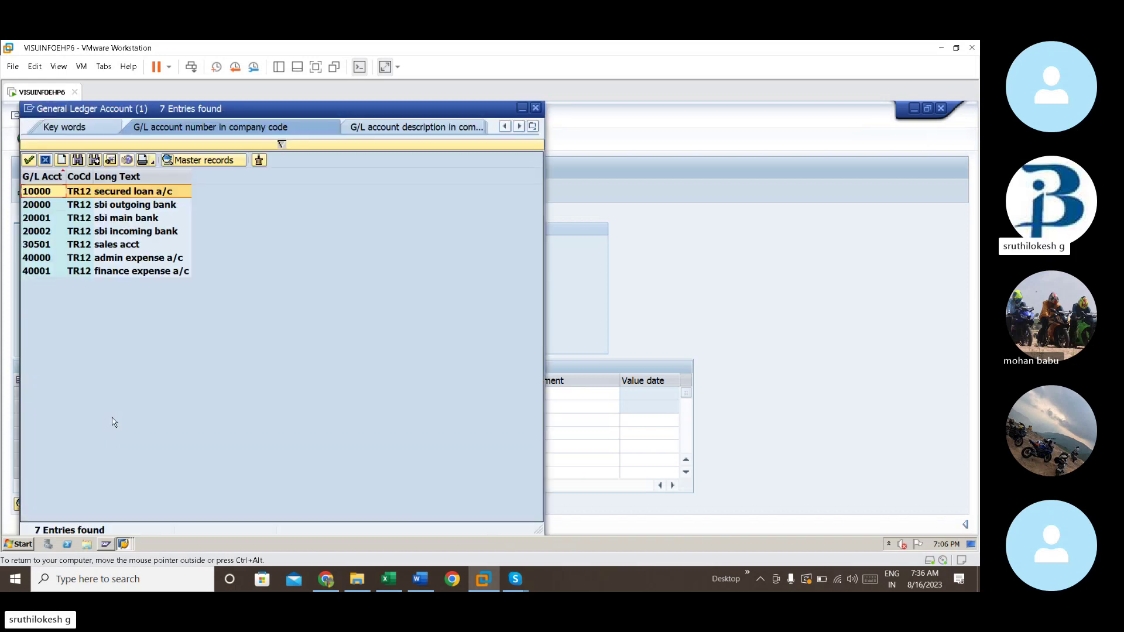
pyautogui.press('Down')
pyautogui.press('Down')
pyautogui.press('Down')
pyautogui.press('Up')
pyautogui.press('Up')
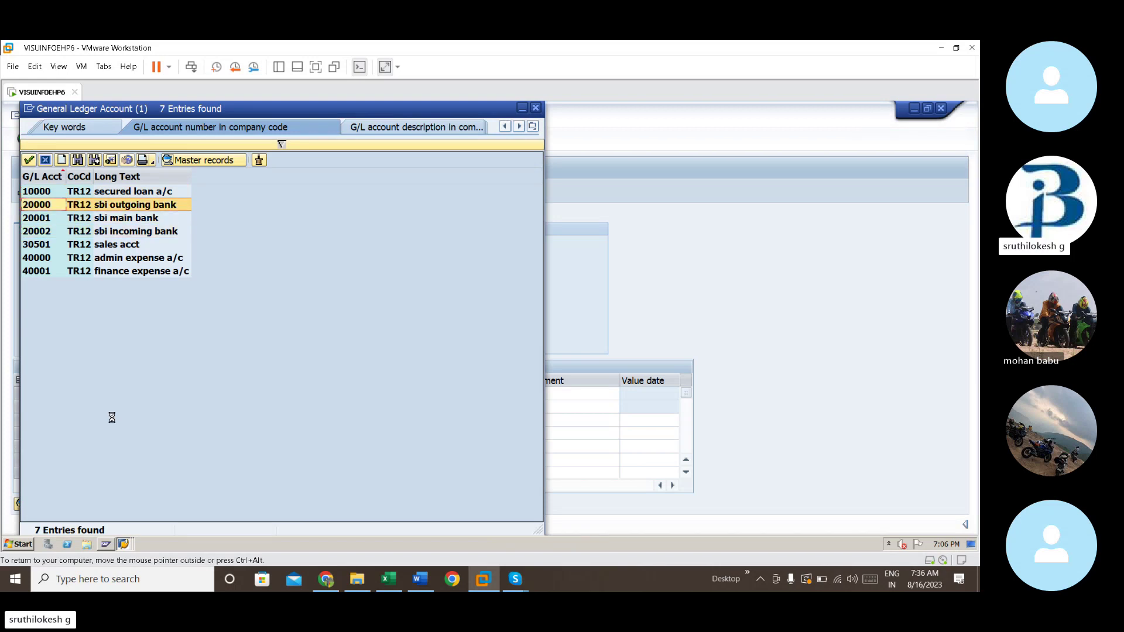
pyautogui.press('Return')
pyautogui.press('Tab')
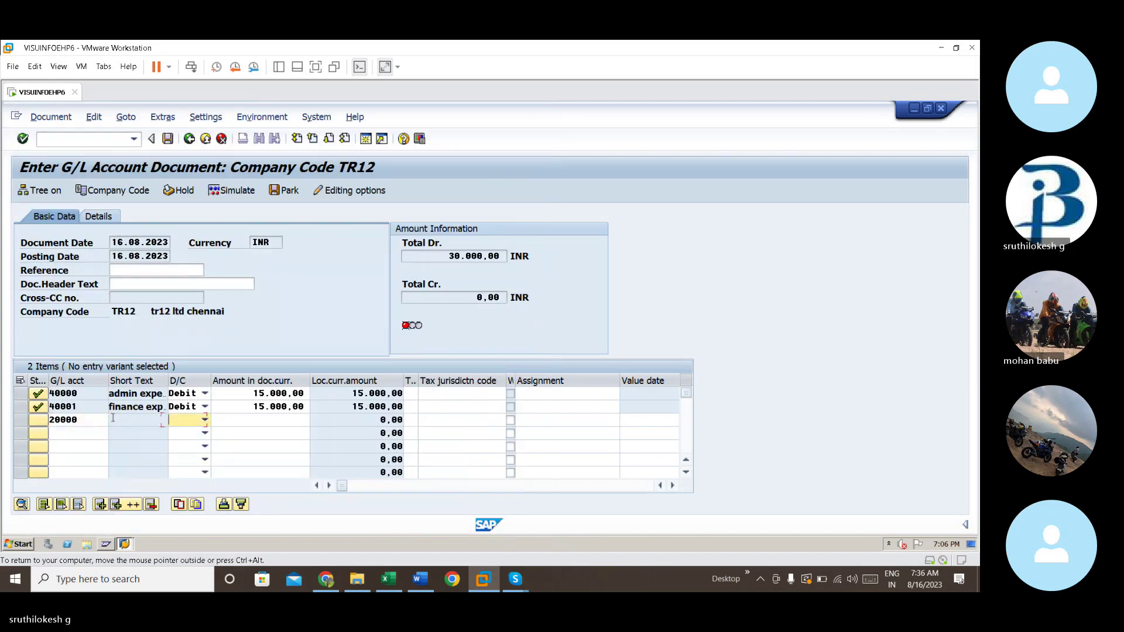
pyautogui.press('Down')
pyautogui.press('Down')
pyautogui.press('Tab')
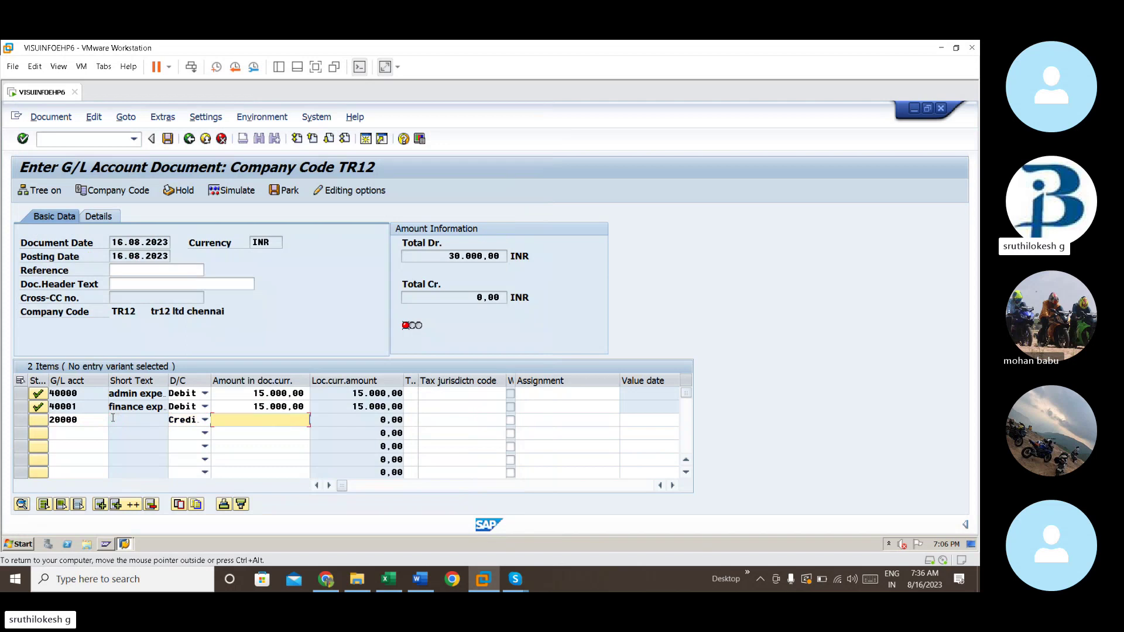
# Give the 20000 line the balancing amount with * and a value date of 16.08.2023.
pyautogui.write('*')
pyautogui.press('Tab')
pyautogui.press('Tab')
pyautogui.press('Tab')
pyautogui.press('Tab')
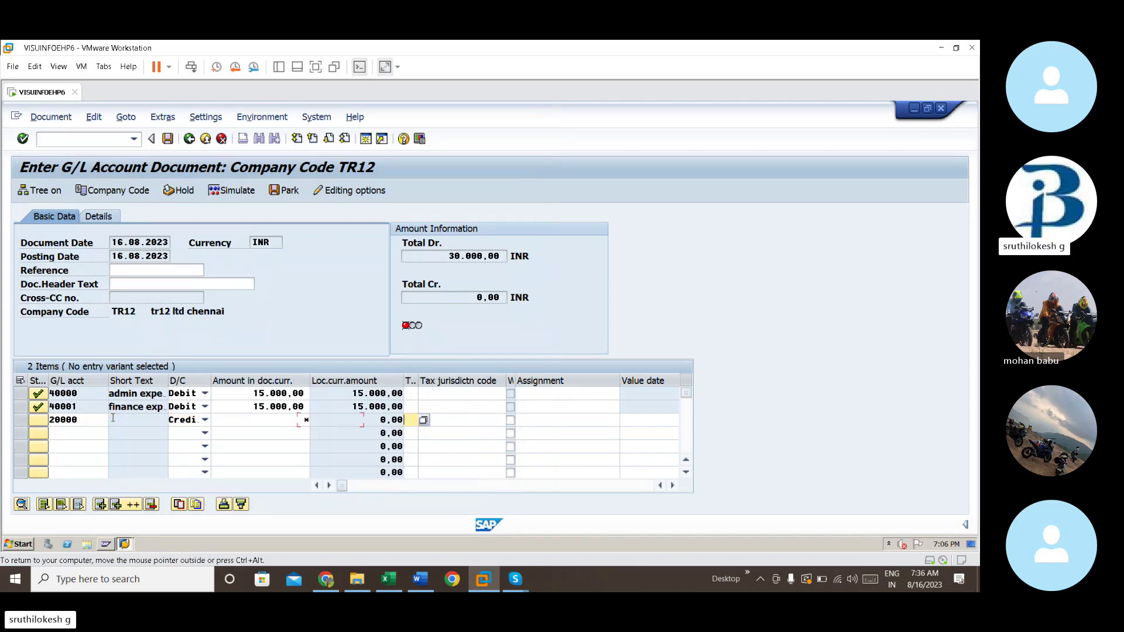
pyautogui.press('Tab')
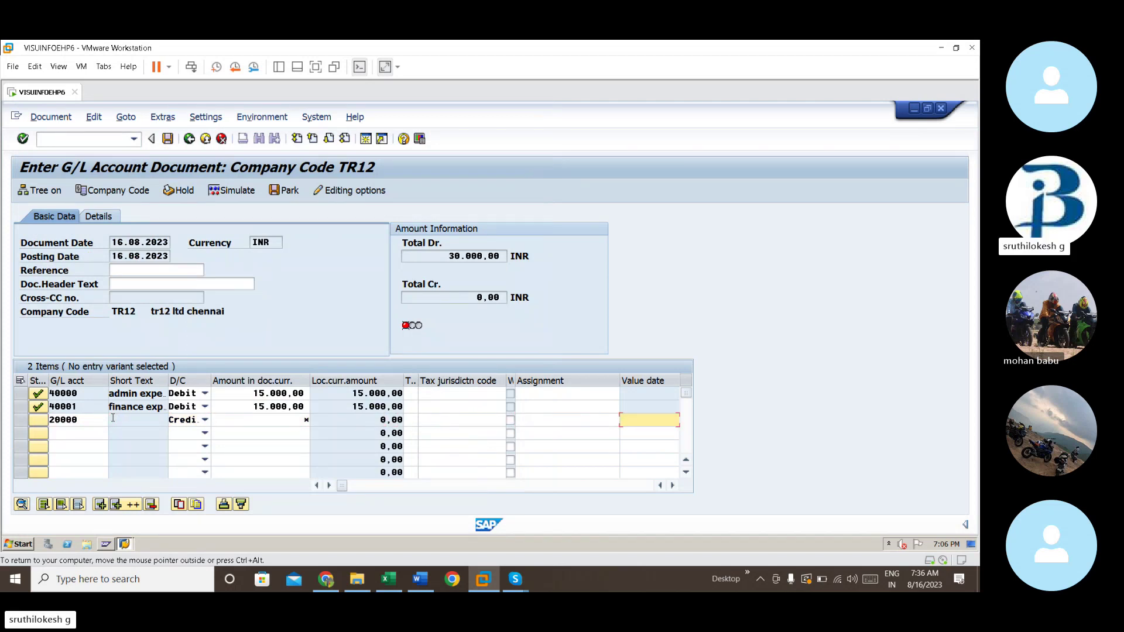
pyautogui.write('16')
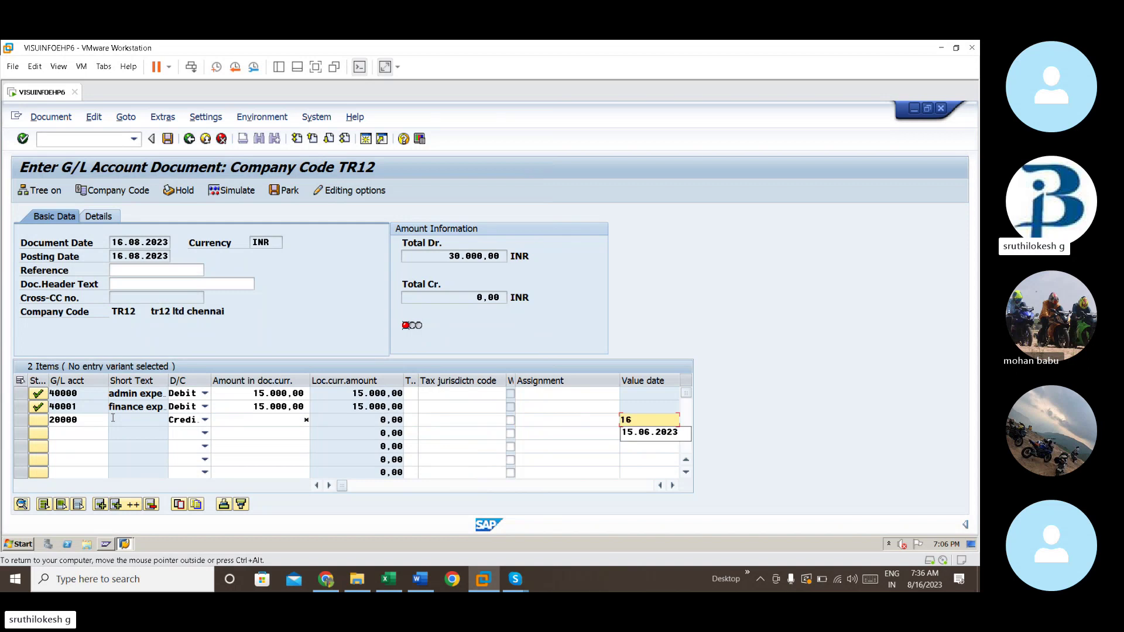
pyautogui.write('.08.2023')
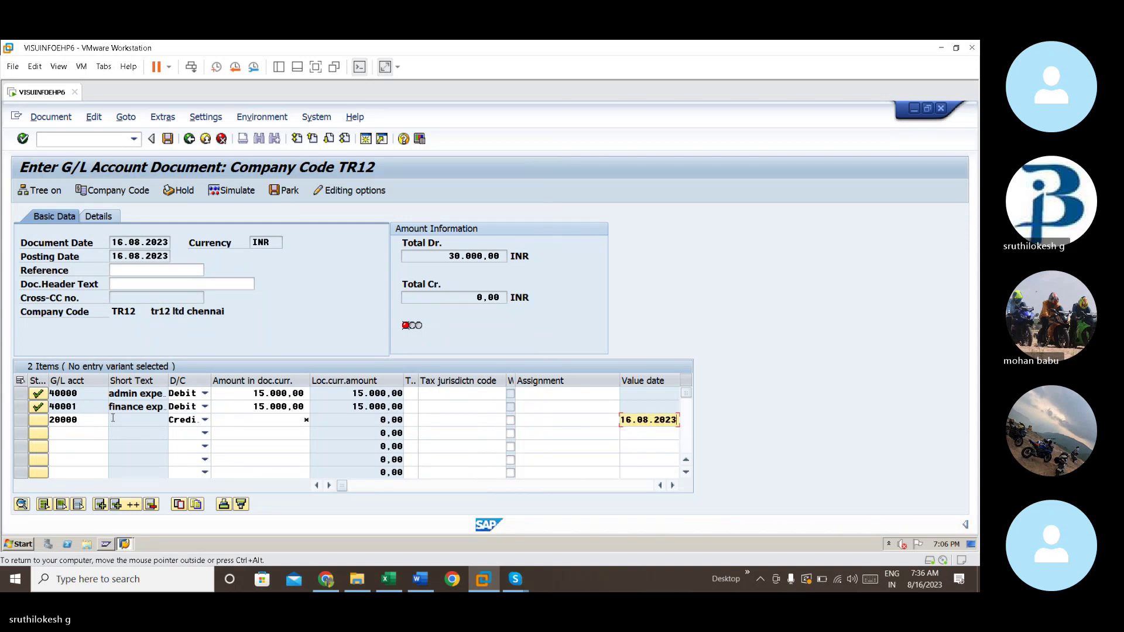
pyautogui.press('Return')
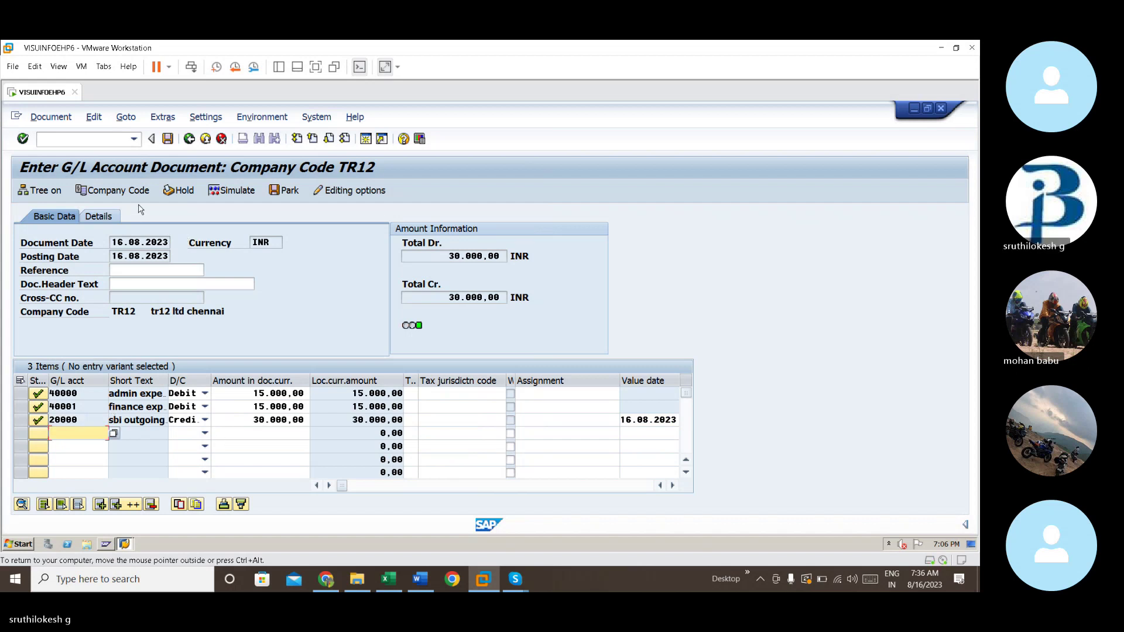
# Simulate the G/L document and review its line items in the document overview.
pyautogui.click(51, 117)
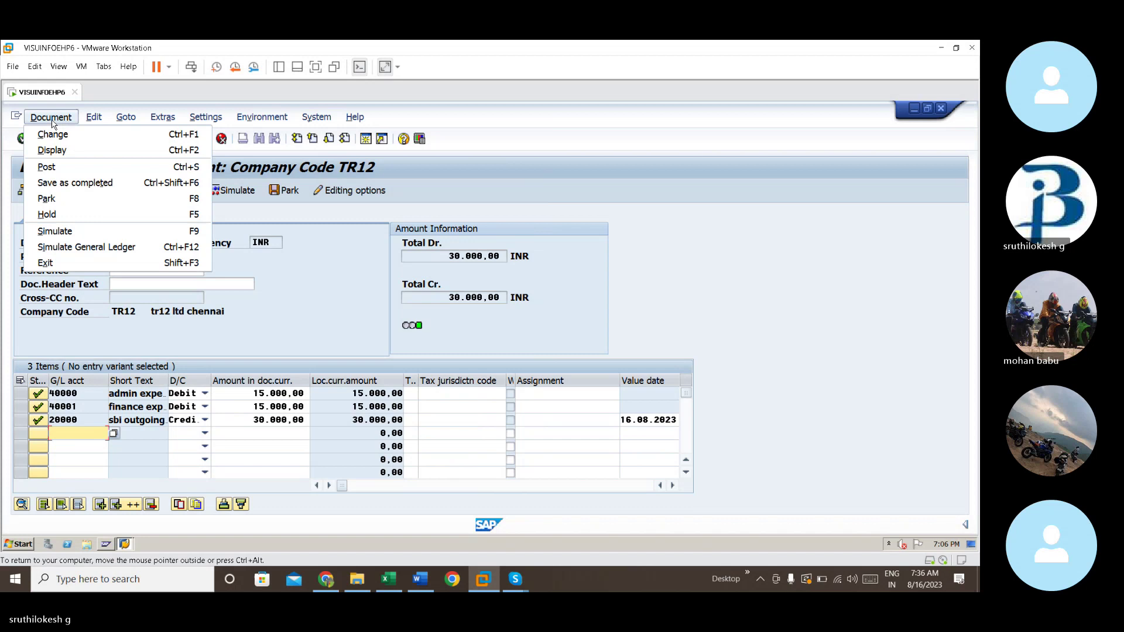
pyautogui.click(72, 231)
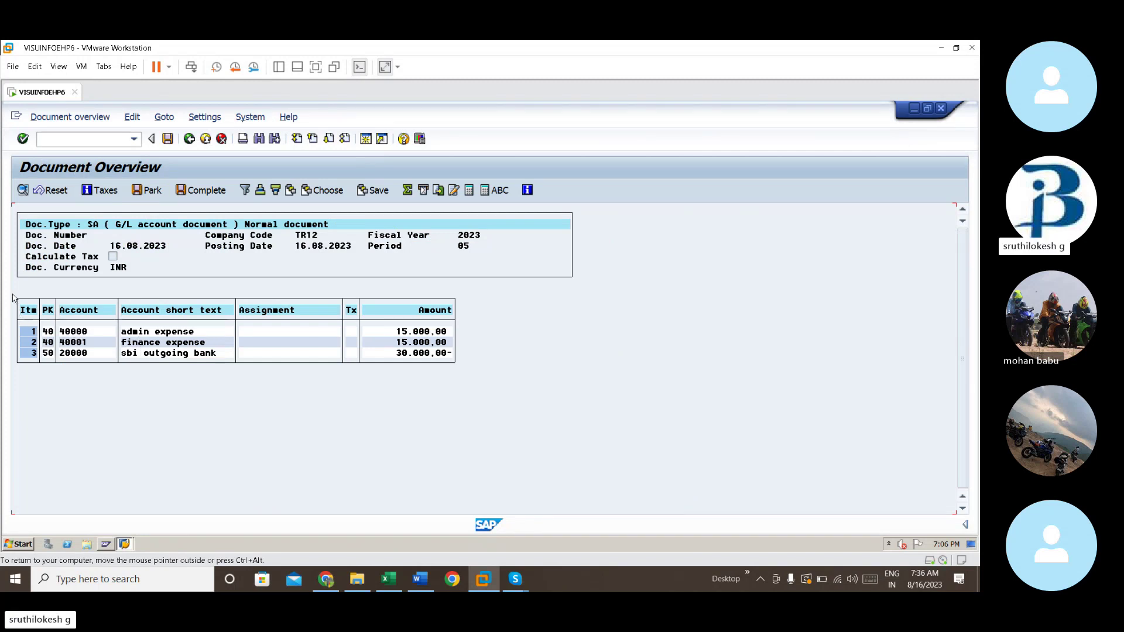
pyautogui.press('super+Down')
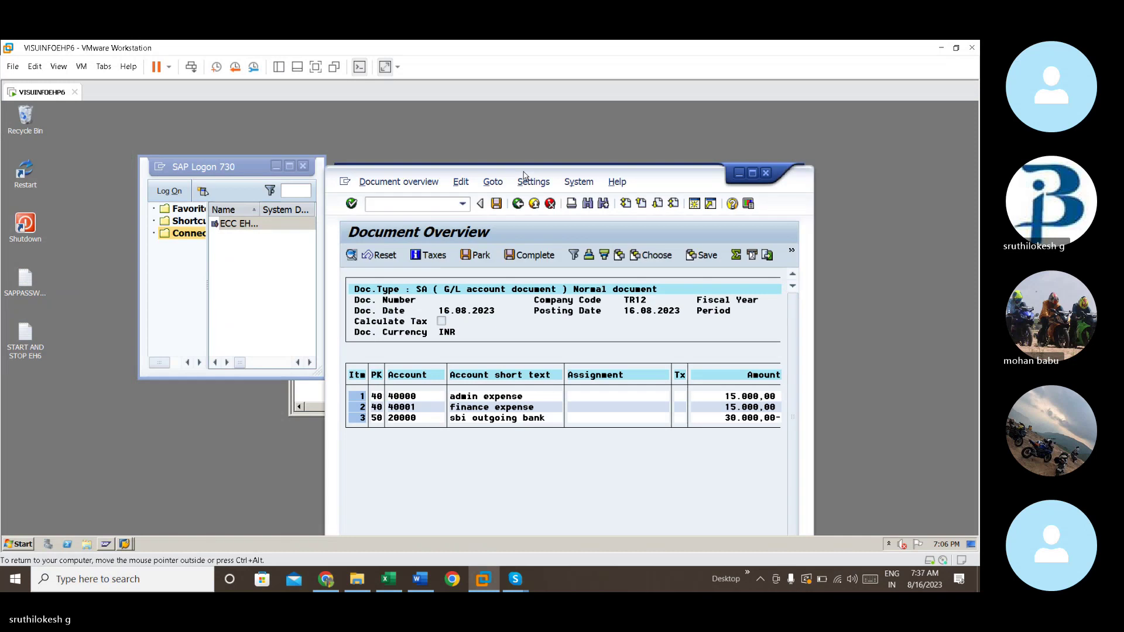
pyautogui.press('super+Up')
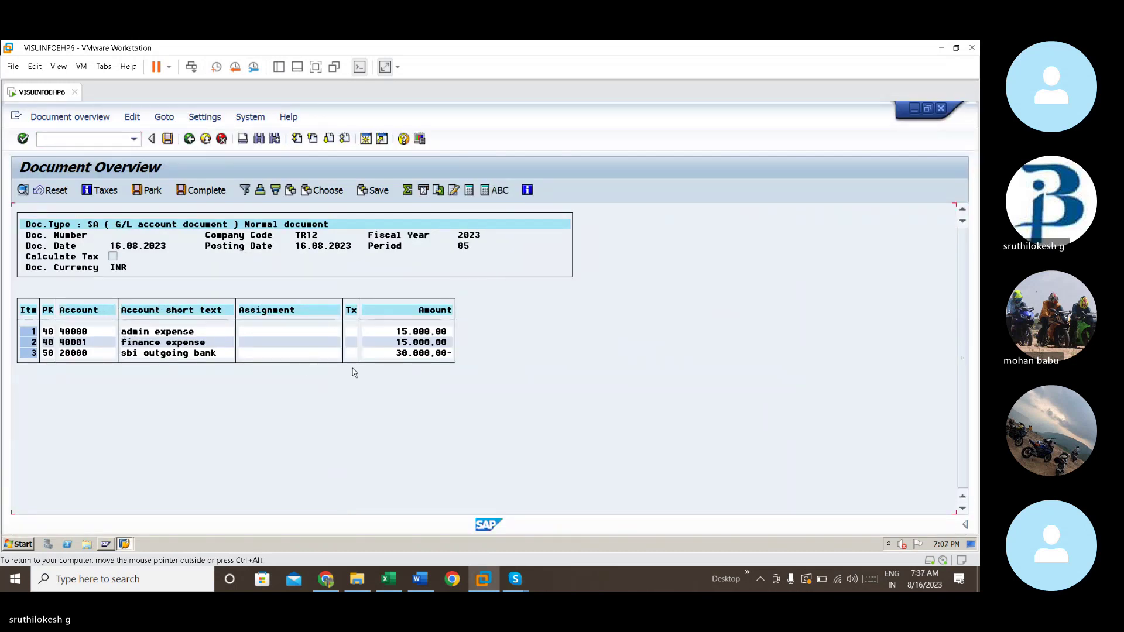
# Try to post the G/L document for company code TR12.
pyautogui.click(168, 140)
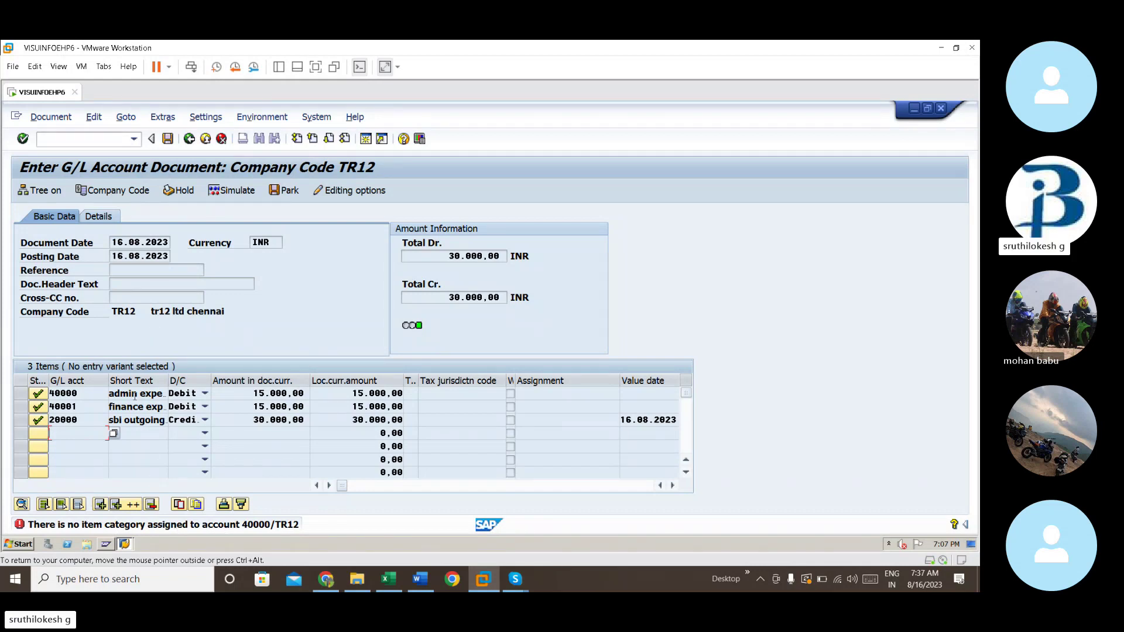
pyautogui.click(155, 502)
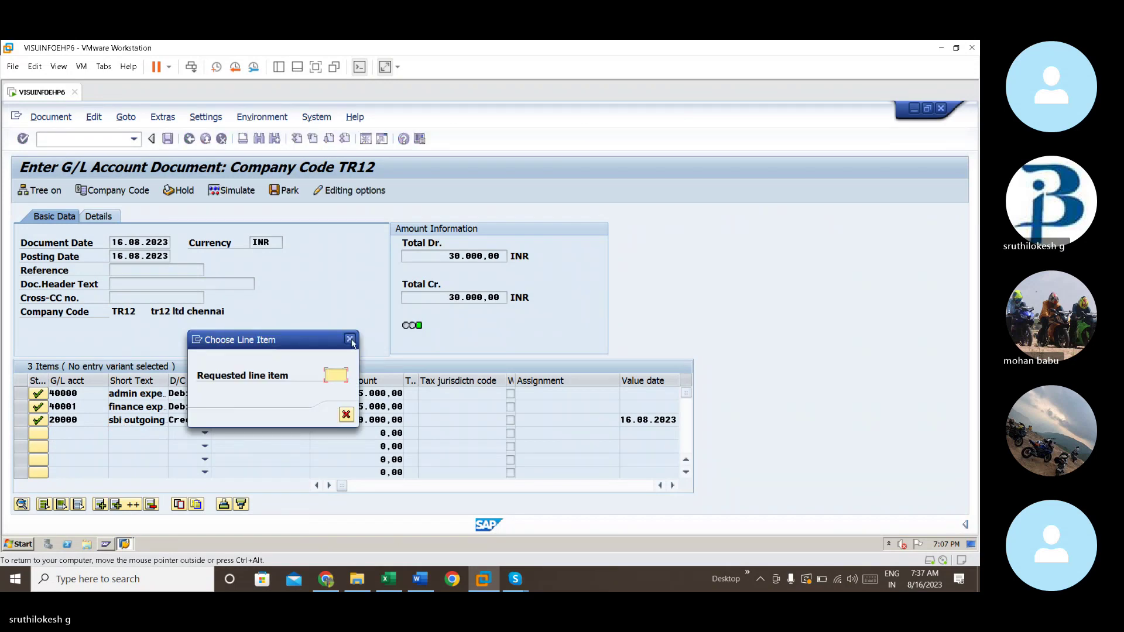
pyautogui.click(350, 339)
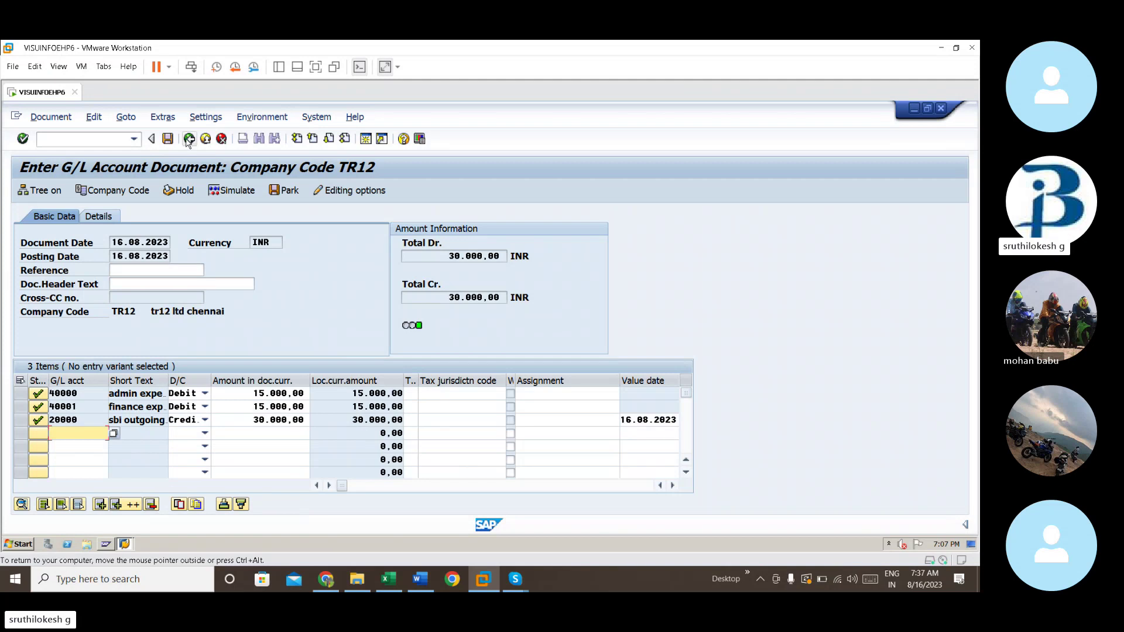
pyautogui.click(168, 140)
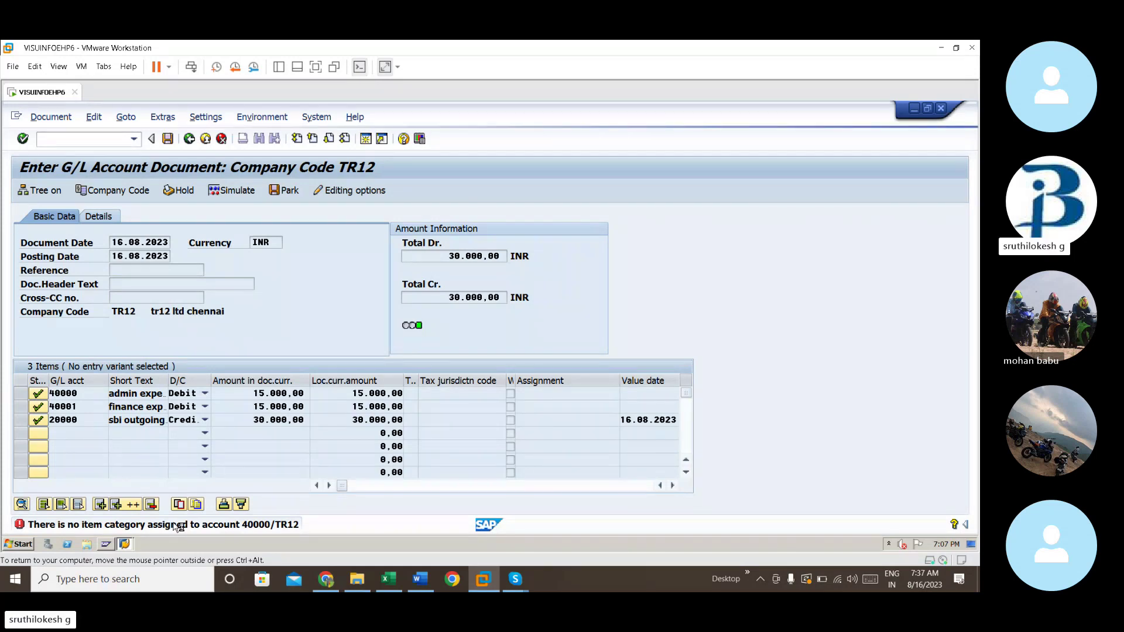
# Open the long text of the item category error and follow its link to Classify G/L Accounts for Document Splitting.
pyautogui.doubleClick(178, 525)
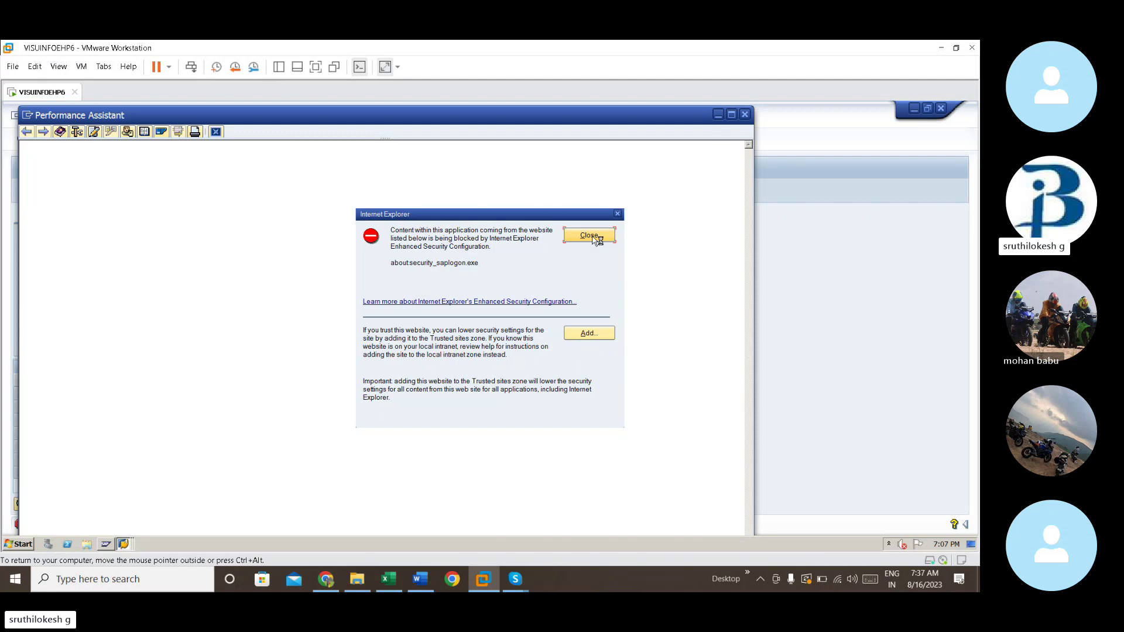
pyautogui.click(589, 235)
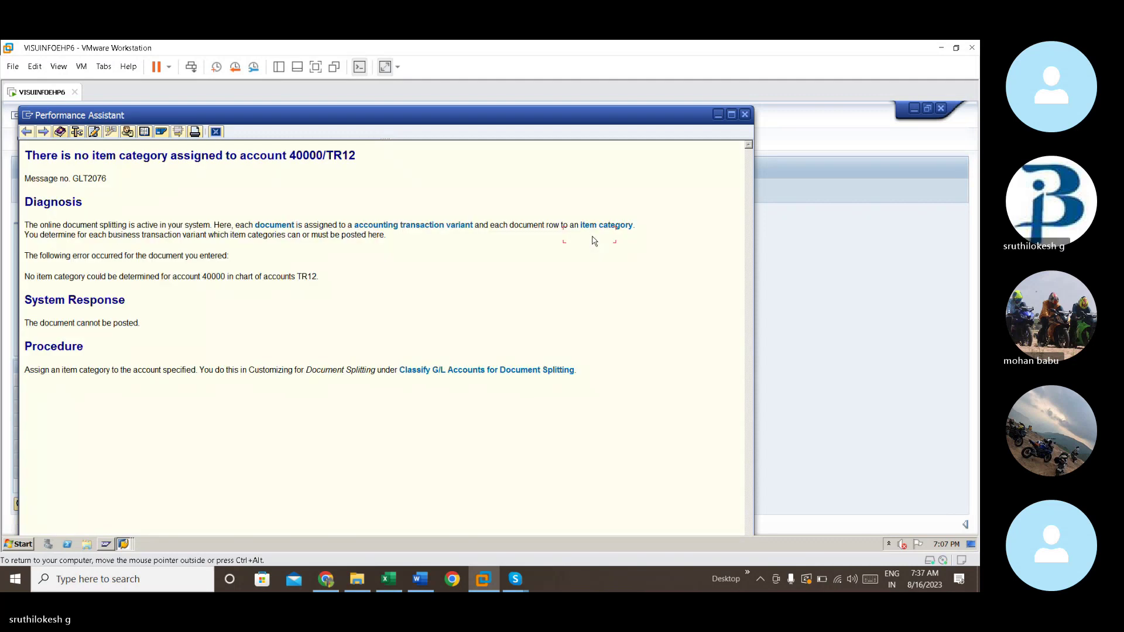
pyautogui.click(526, 370)
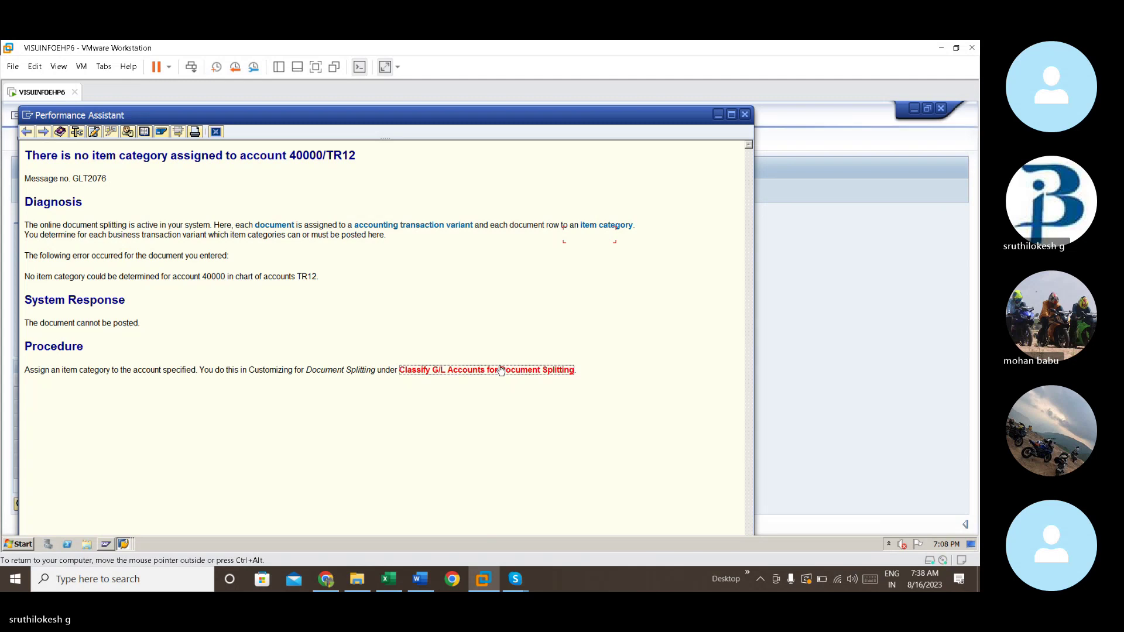
pyautogui.click(504, 372)
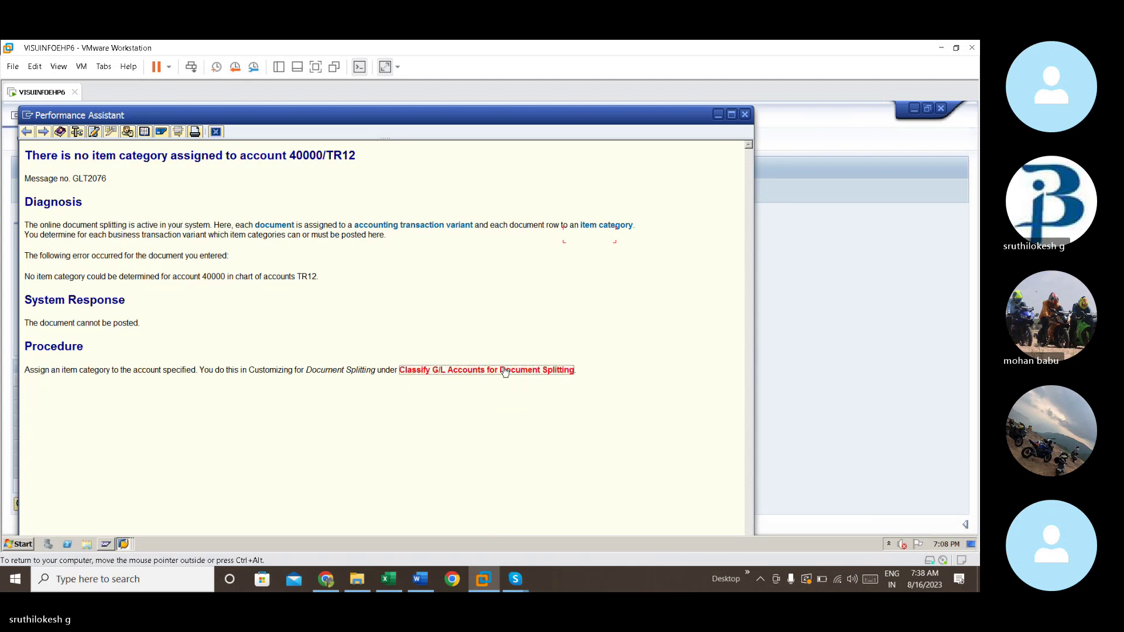
pyautogui.tripleClick(504, 372)
pyautogui.doubleClick(504, 372)
pyautogui.click(503, 372)
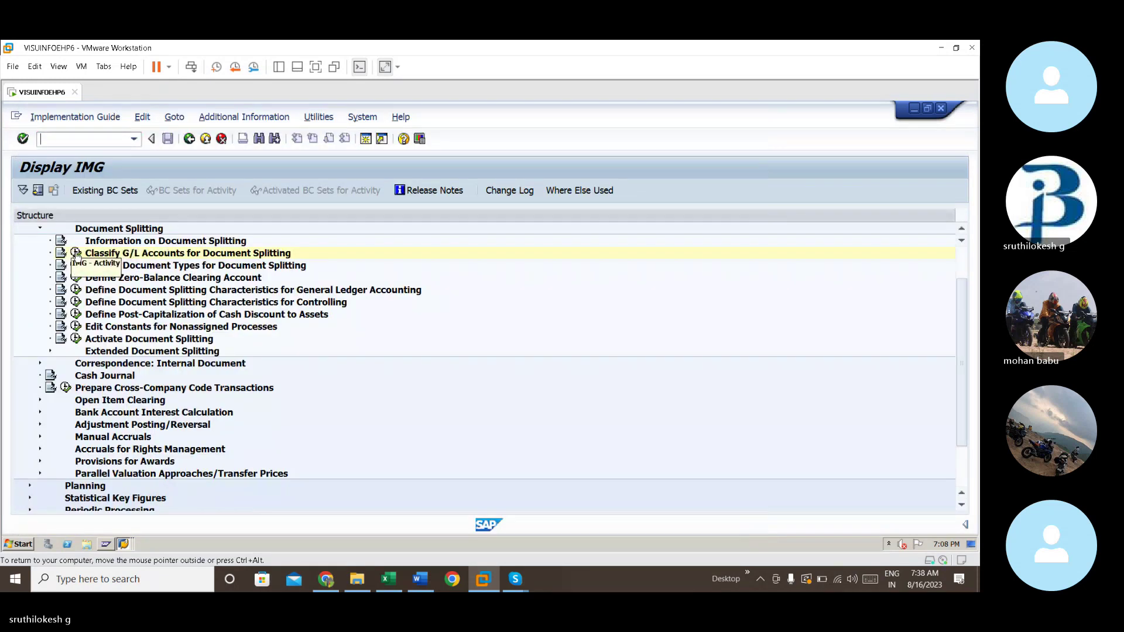
# Run the Classify G/L Accounts for Document Splitting activity for chart of accounts TR12 and start new entries.
pyautogui.click(76, 253)
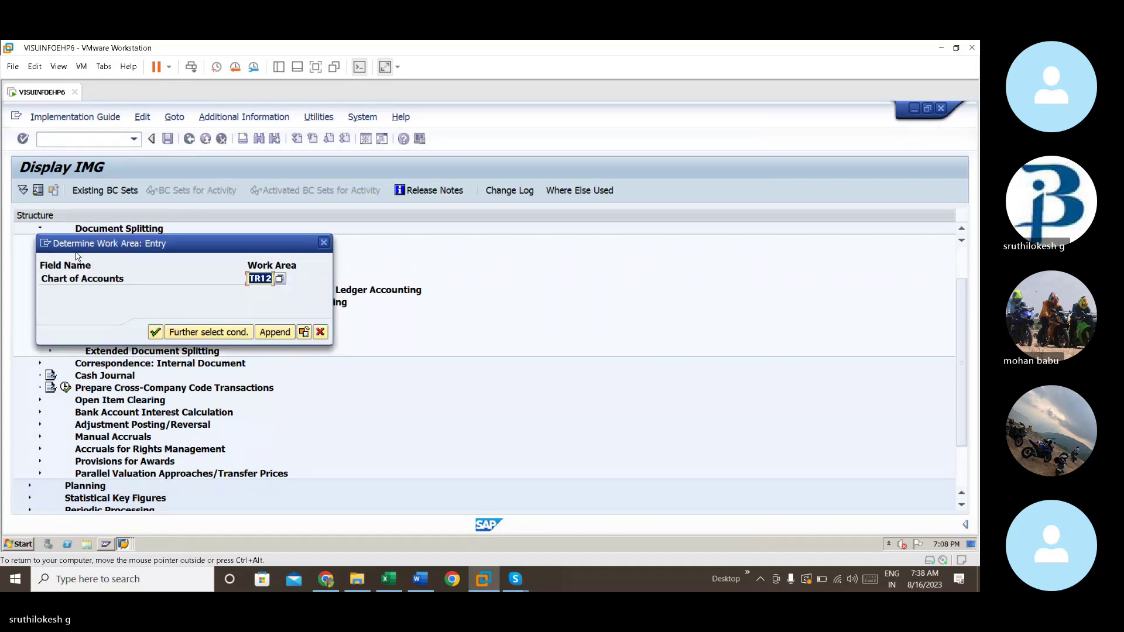
pyautogui.click(156, 333)
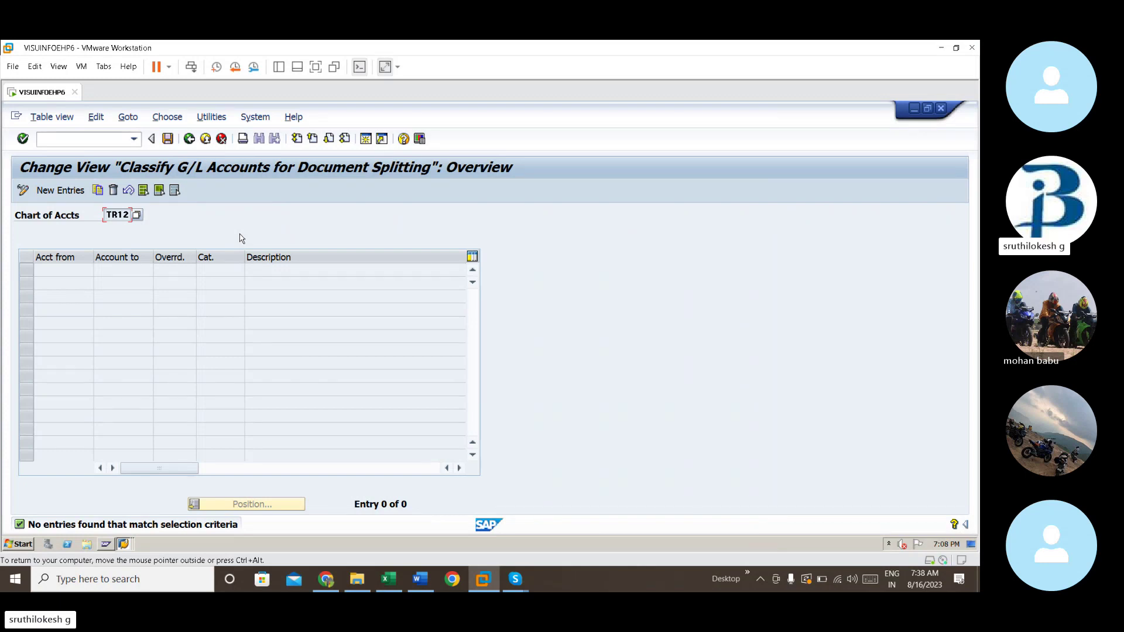
pyautogui.click(62, 190)
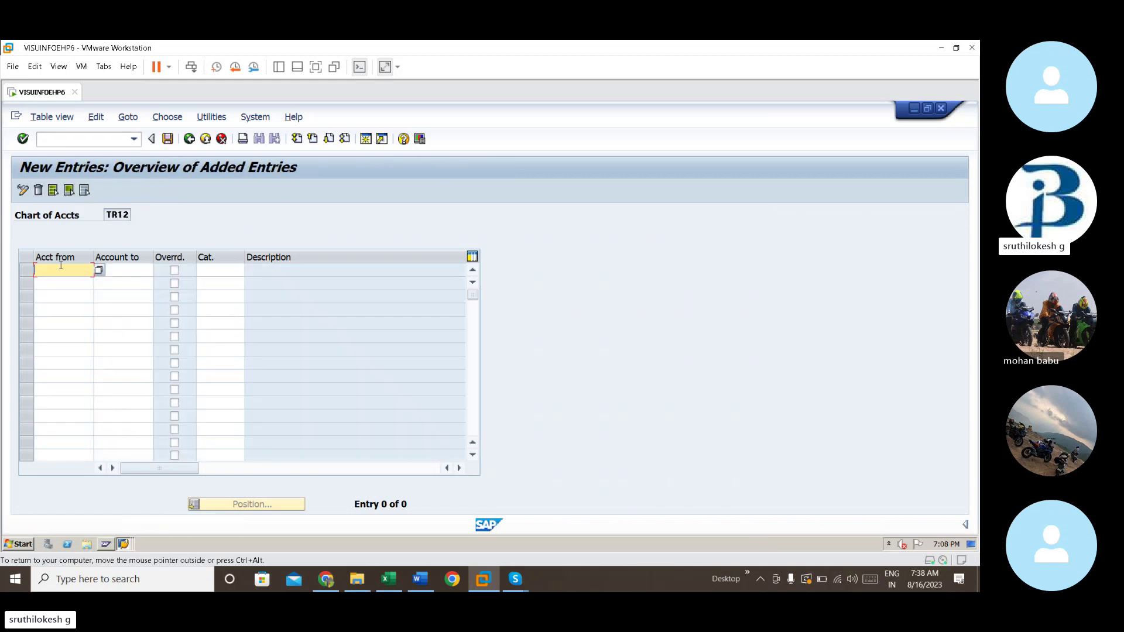
# Classify accounts 10000 to 10999 under item category 01000, Balance Sheet Account.
pyautogui.write('1')
pyautogui.press('Return')
pyautogui.press('Tab')
pyautogui.write('1')
pyautogui.press('Down')
pyautogui.press('Return')
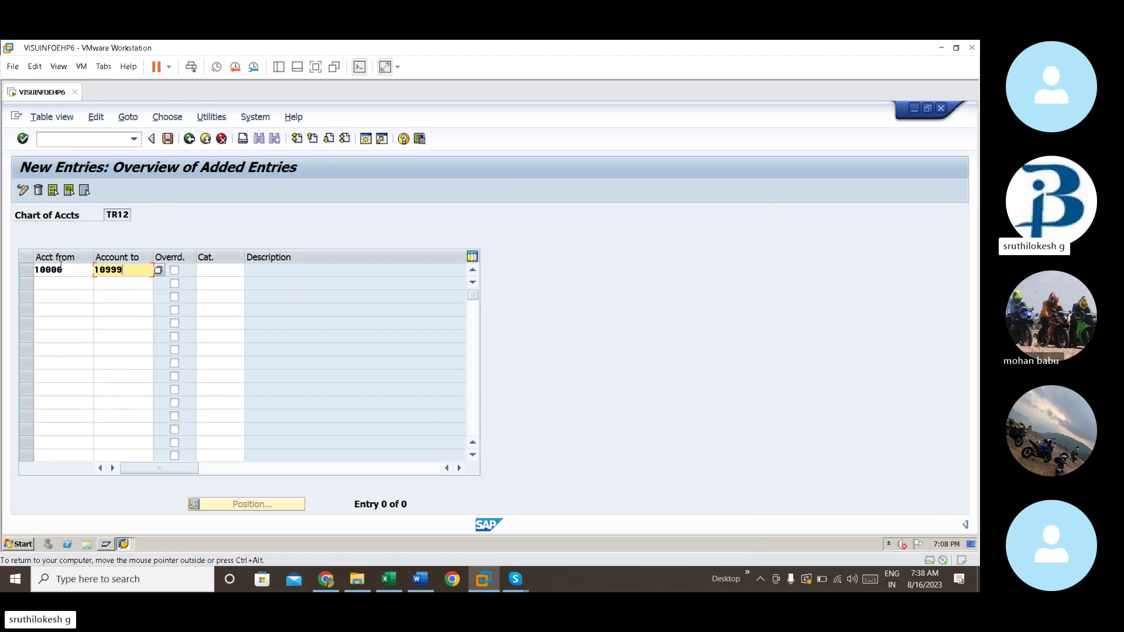
pyautogui.press('Tab')
pyautogui.write('0')
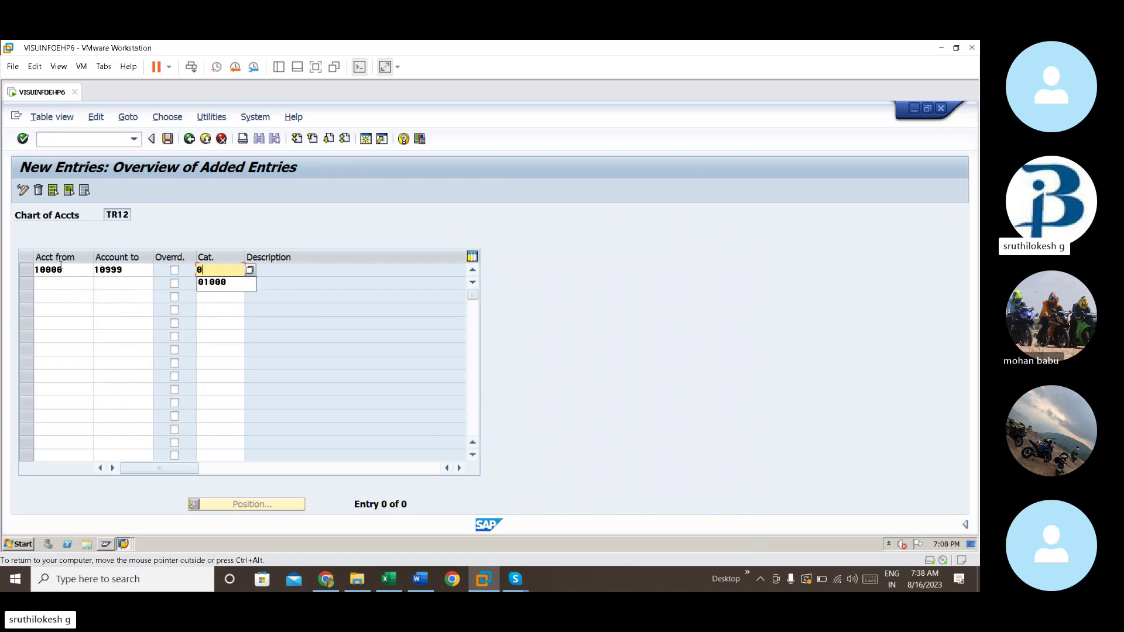
pyautogui.press('Down')
pyautogui.press('Return')
pyautogui.press('Return')
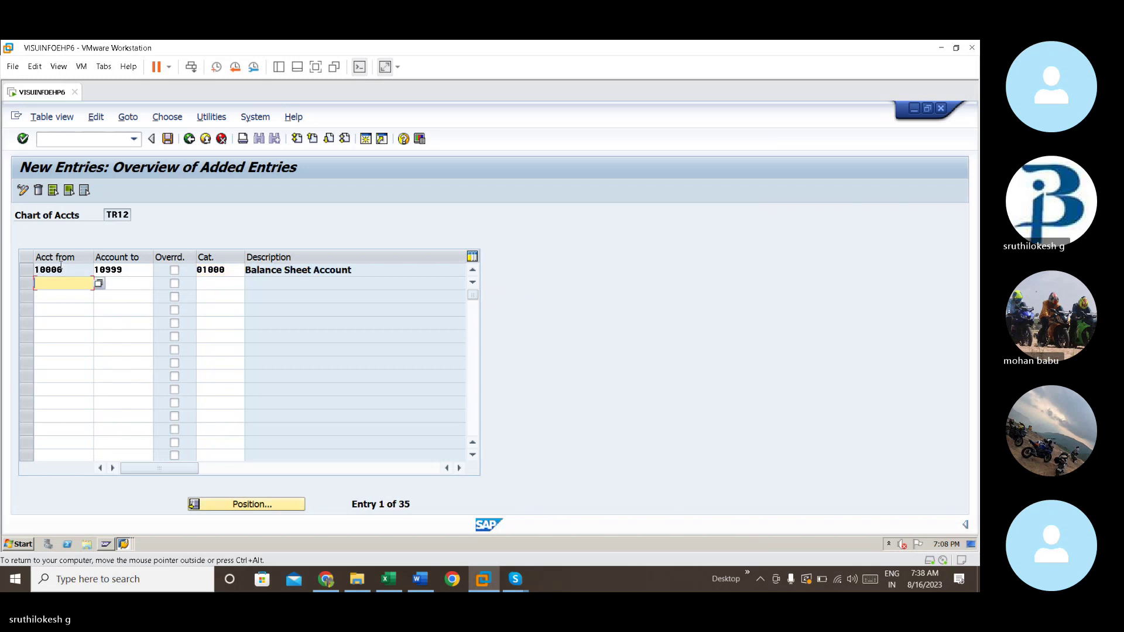
# Classify accounts 20000 to 20999 under item category 01000, Balance Sheet Account.
pyautogui.write('2')
pyautogui.press('Down')
pyautogui.press('Return')
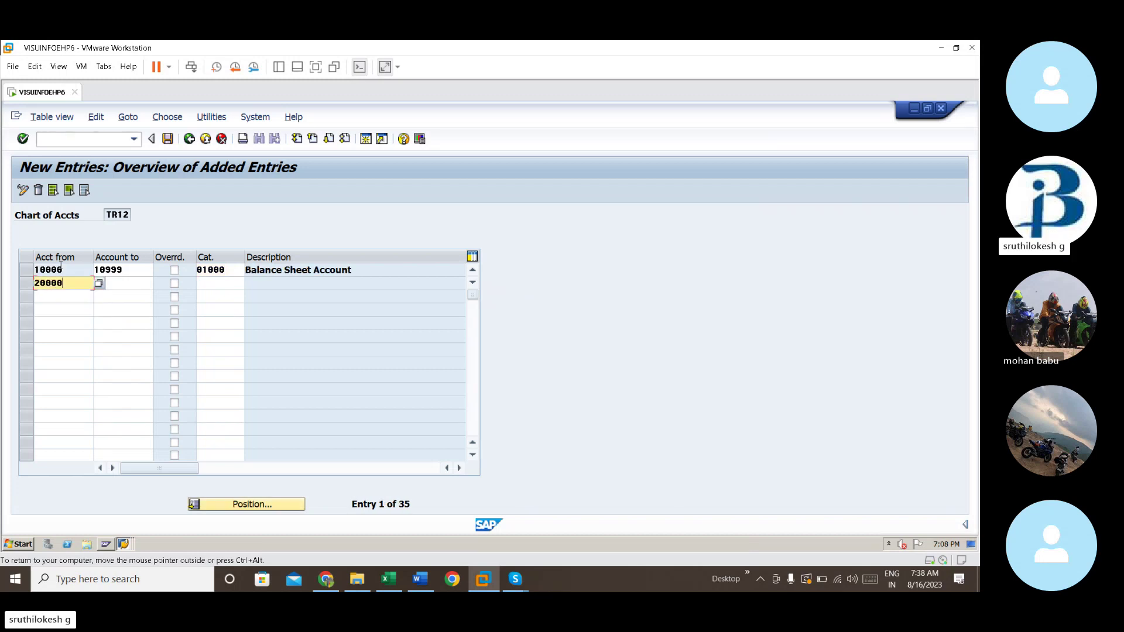
pyautogui.press('Tab')
pyautogui.write('2')
pyautogui.press('Down')
pyautogui.press('Return')
pyautogui.press('Tab')
pyautogui.press('Tab')
pyautogui.write('0')
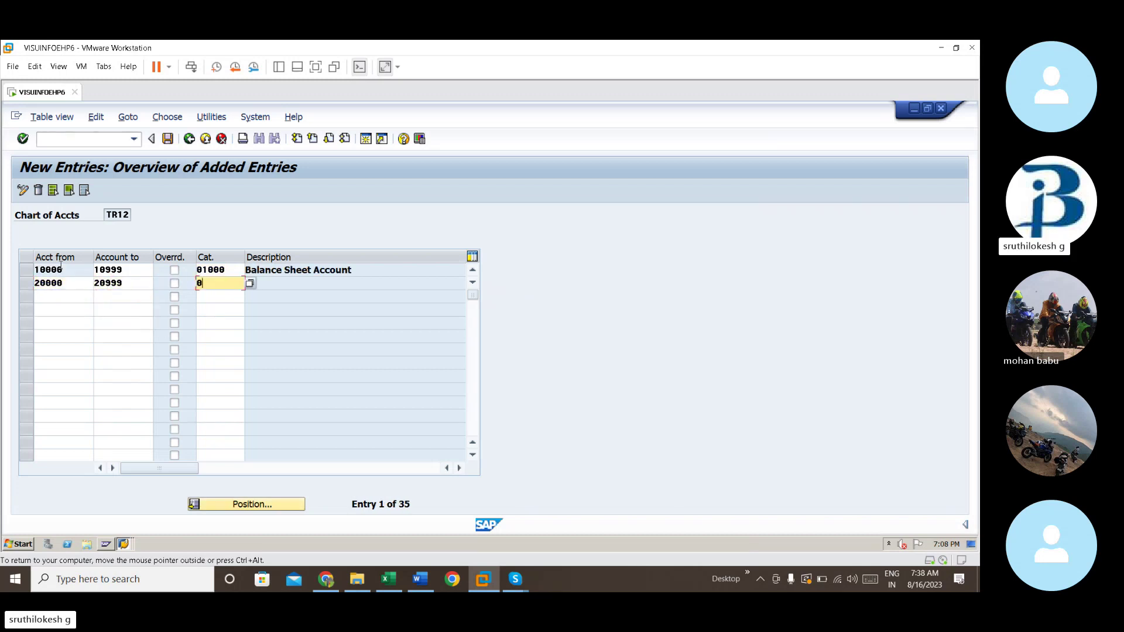
pyautogui.press('Down')
pyautogui.press('Return')
pyautogui.press('Return')
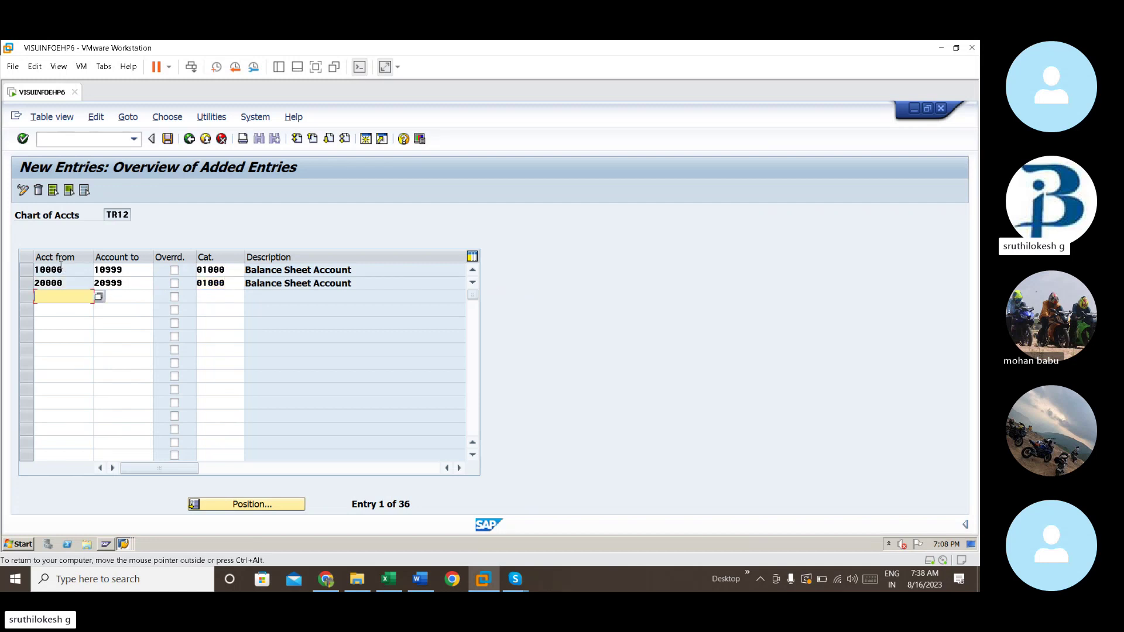
# Classify accounts 30000 to 30999 under item category 30000, Revenue.
pyautogui.write('3')
pyautogui.press('Down')
pyautogui.press('Return')
pyautogui.press('Tab')
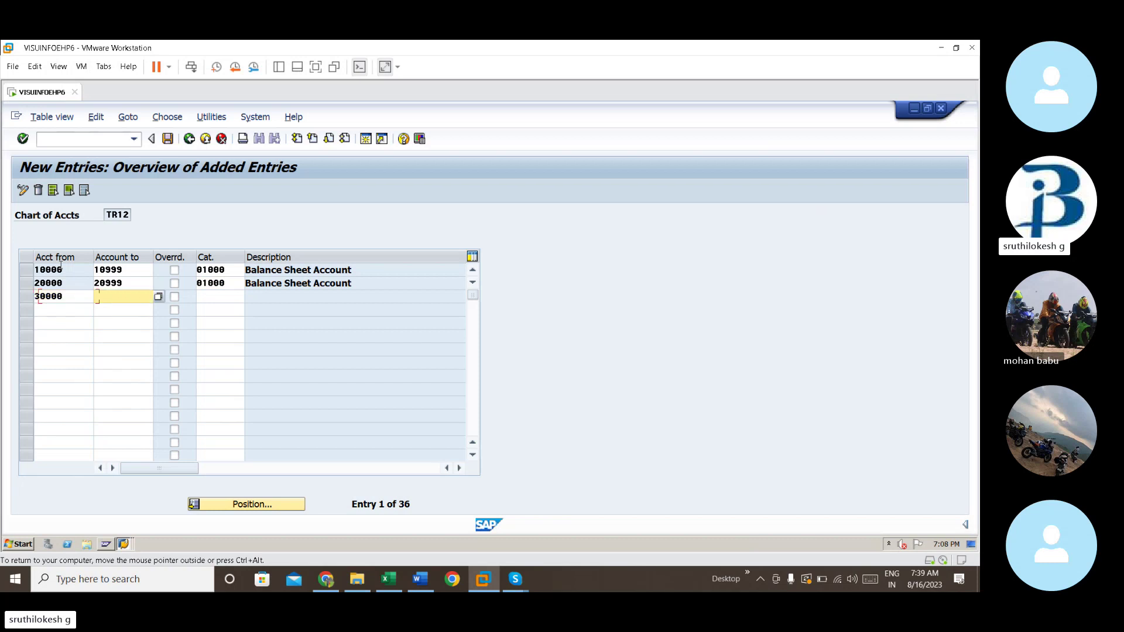
pyautogui.write('3')
pyautogui.press('Down')
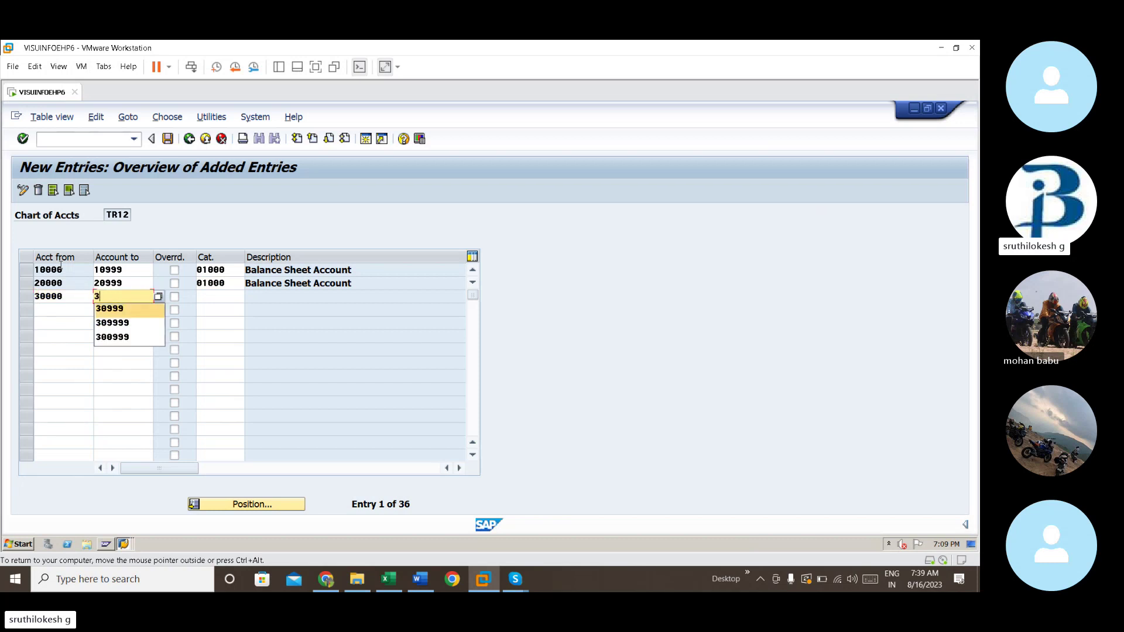
pyautogui.press('Return')
pyautogui.press('Tab')
pyautogui.press('Tab')
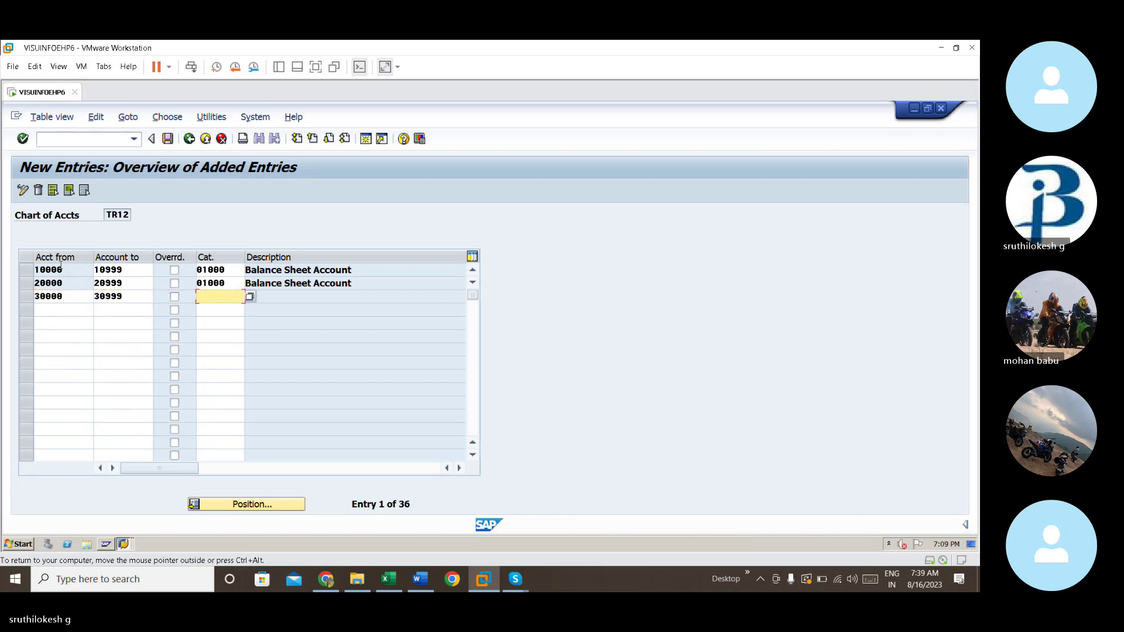
pyautogui.write('3')
pyautogui.press('Down')
pyautogui.press('Return')
pyautogui.press('Return')
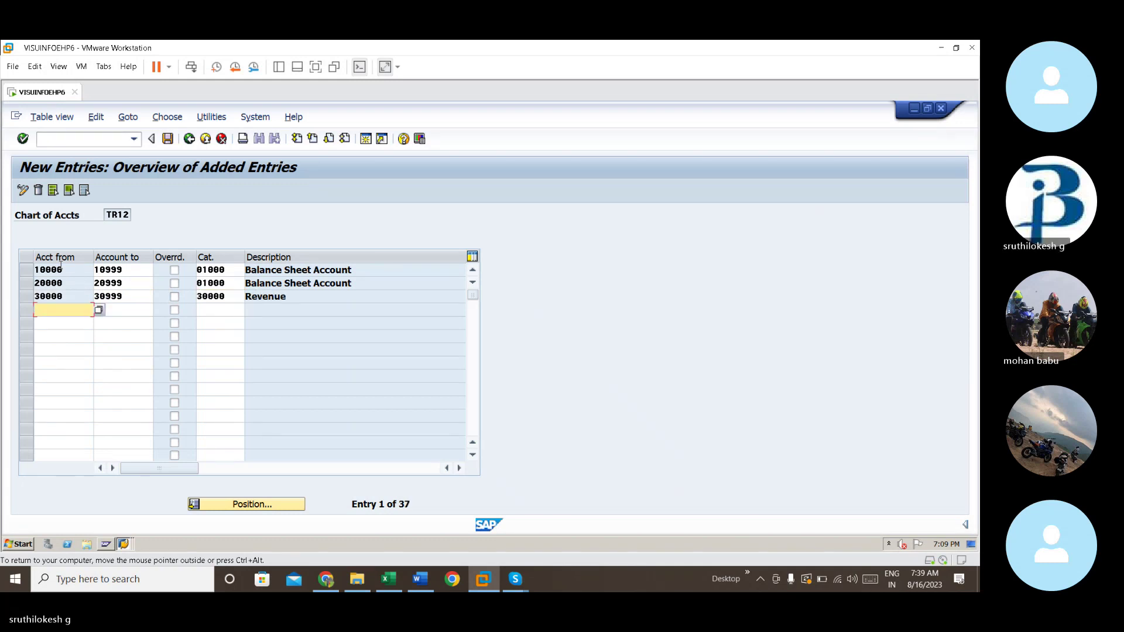
# Classify accounts 40000 to 40999 under item category 20000, Expense.
pyautogui.write('4')
pyautogui.press('Down')
pyautogui.press('Return')
pyautogui.press('Tab')
pyautogui.write('4')
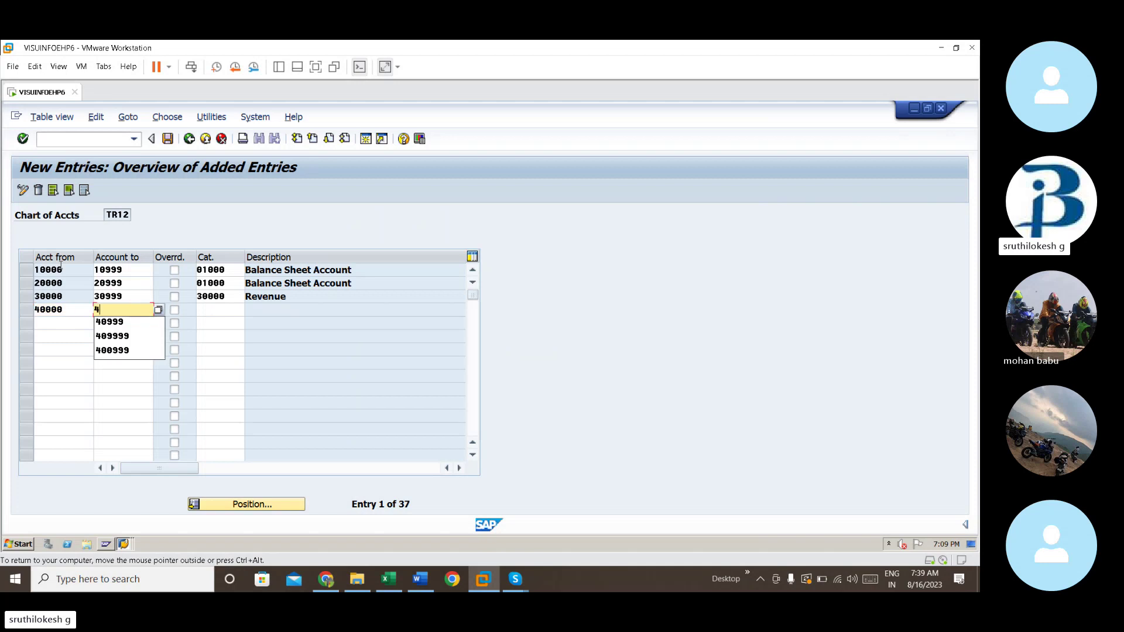
pyautogui.press('Down')
pyautogui.press('Return')
pyautogui.press('Tab')
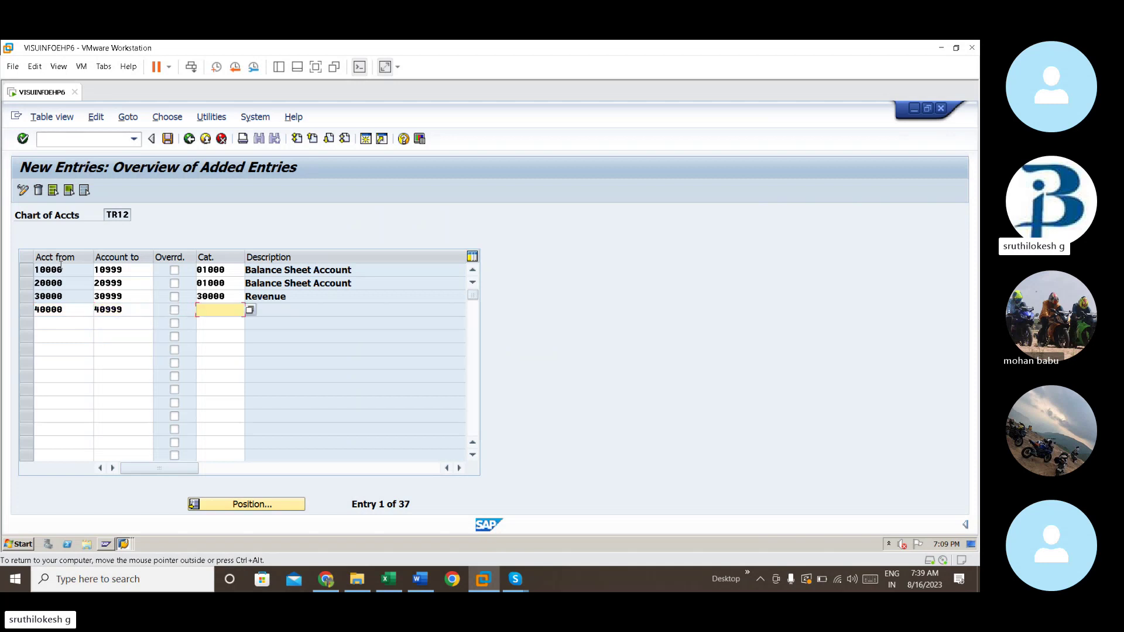
pyautogui.write('20')
pyautogui.press('Down')
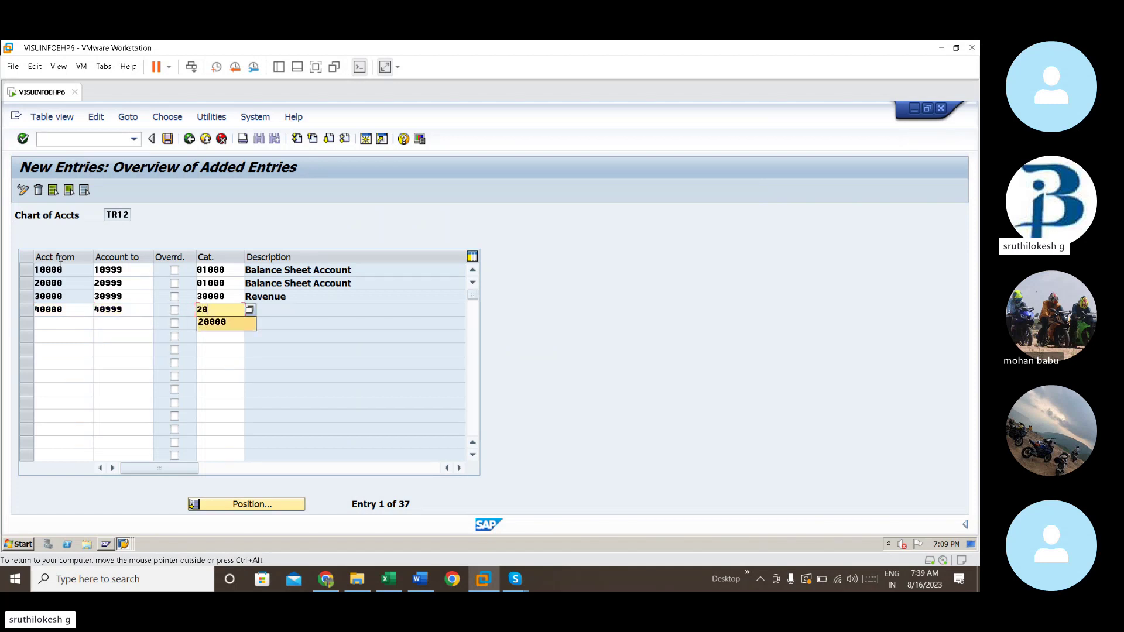
pyautogui.press('Return')
pyautogui.press('Return')
# Classify accounts 50000 to 50999 under item category 01000, Balance Sheet Account.
pyautogui.write('5')
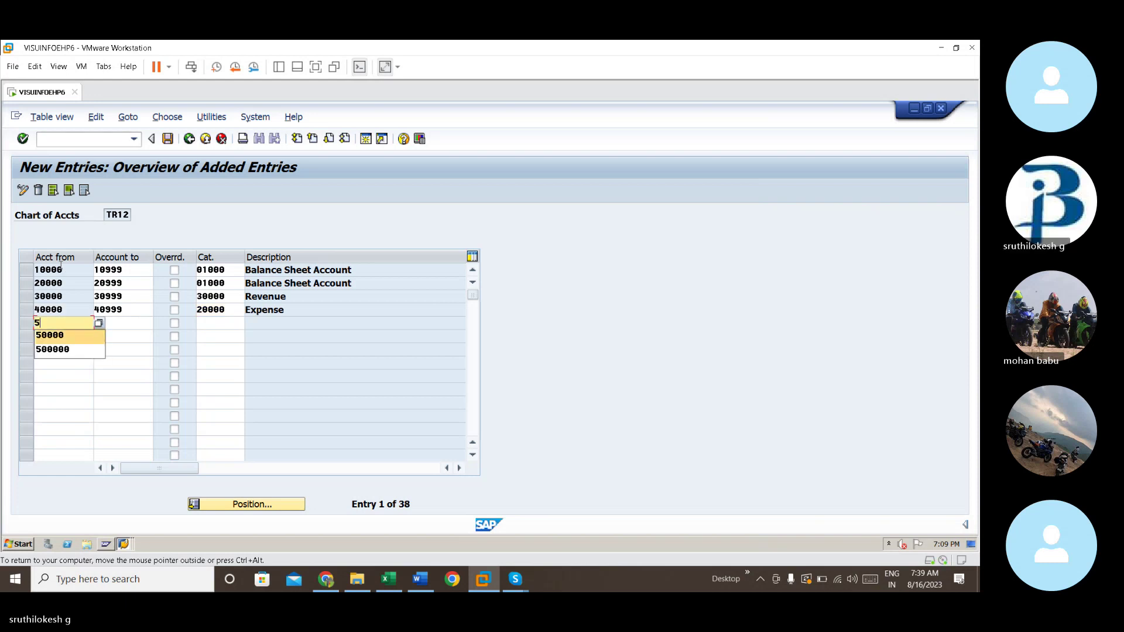
pyautogui.press('Down')
pyautogui.press('Return')
pyautogui.press('Tab')
pyautogui.write('5')
pyautogui.press('Down')
pyautogui.press('Return')
pyautogui.press('Tab')
pyautogui.press('Tab')
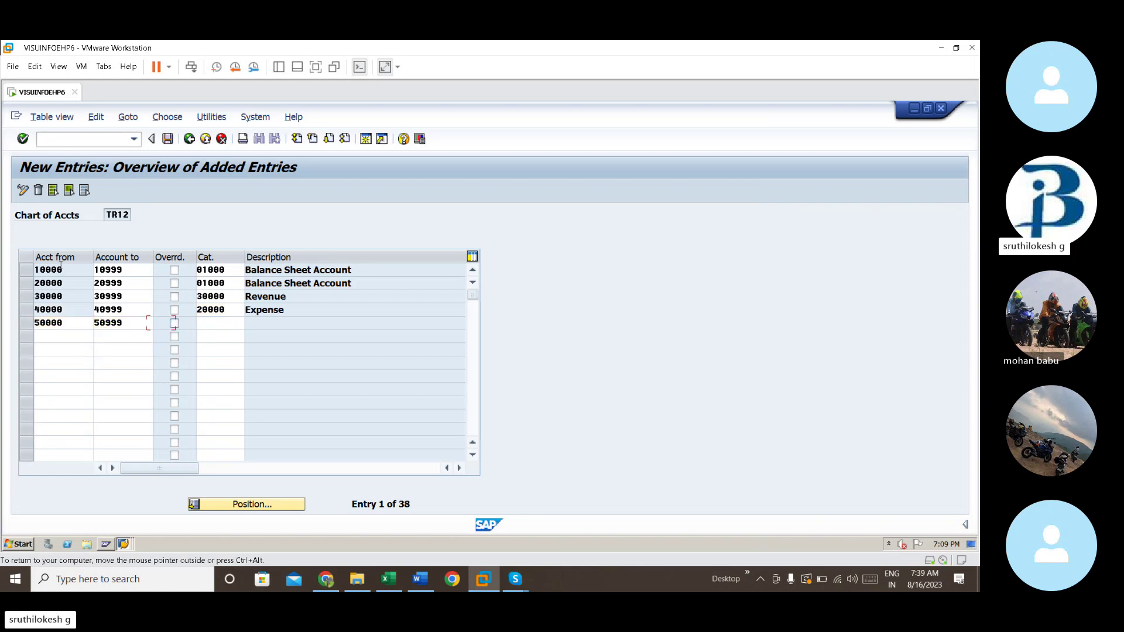
pyautogui.write('0')
pyautogui.press('Down')
pyautogui.press('Return')
pyautogui.press('Return')
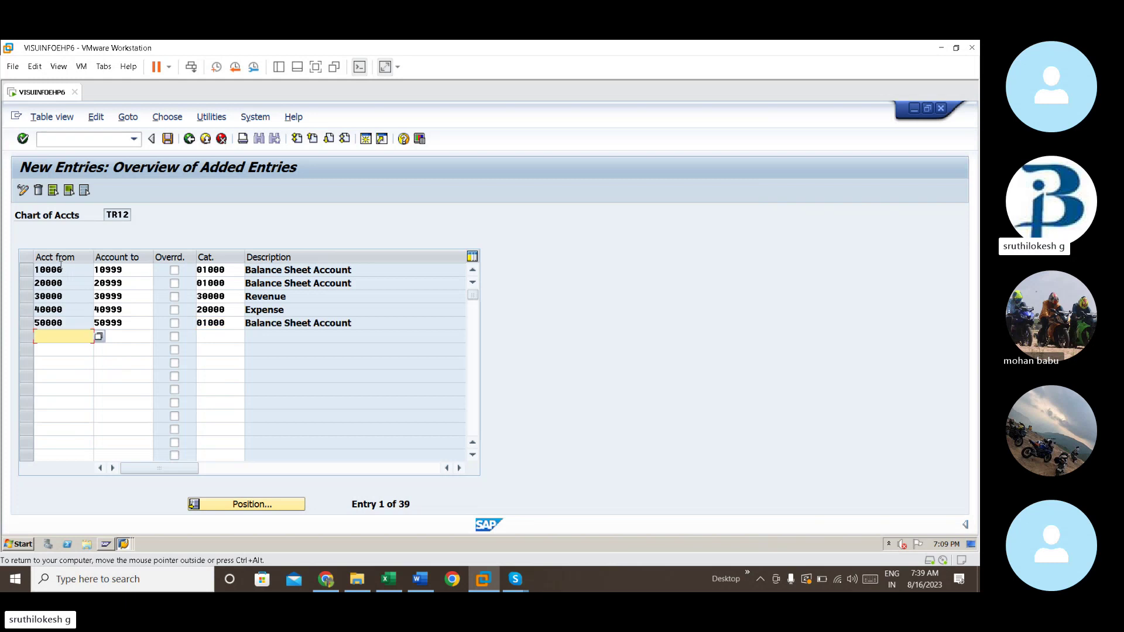
# Save the account classifications in the tr12 customizing request and return to the G/L account document.
pyautogui.click(166, 140)
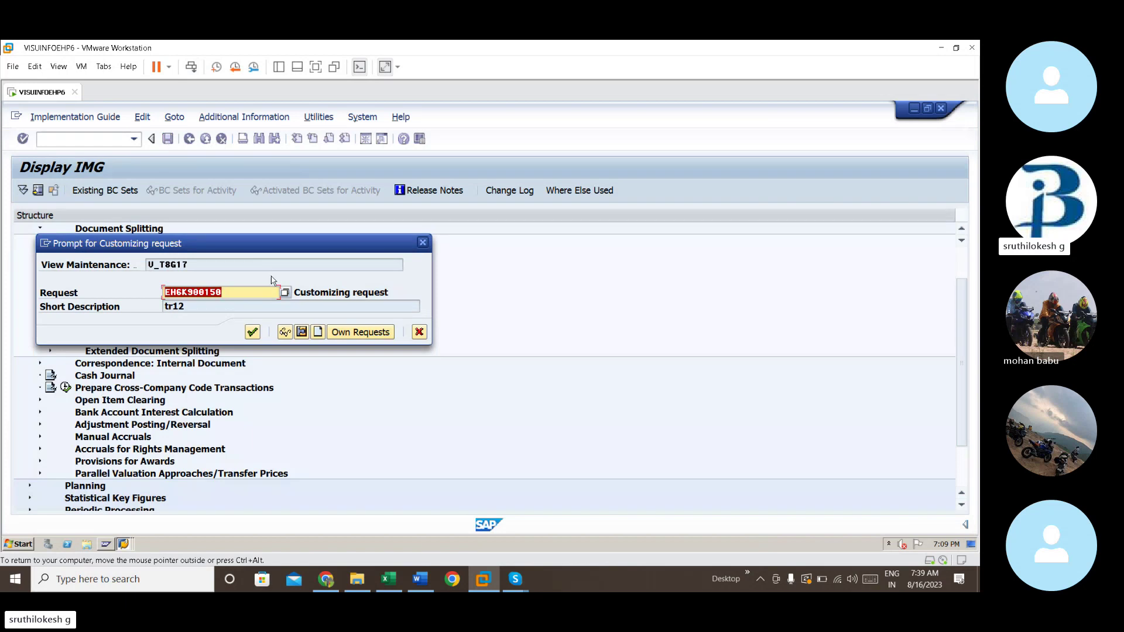
pyautogui.click(253, 333)
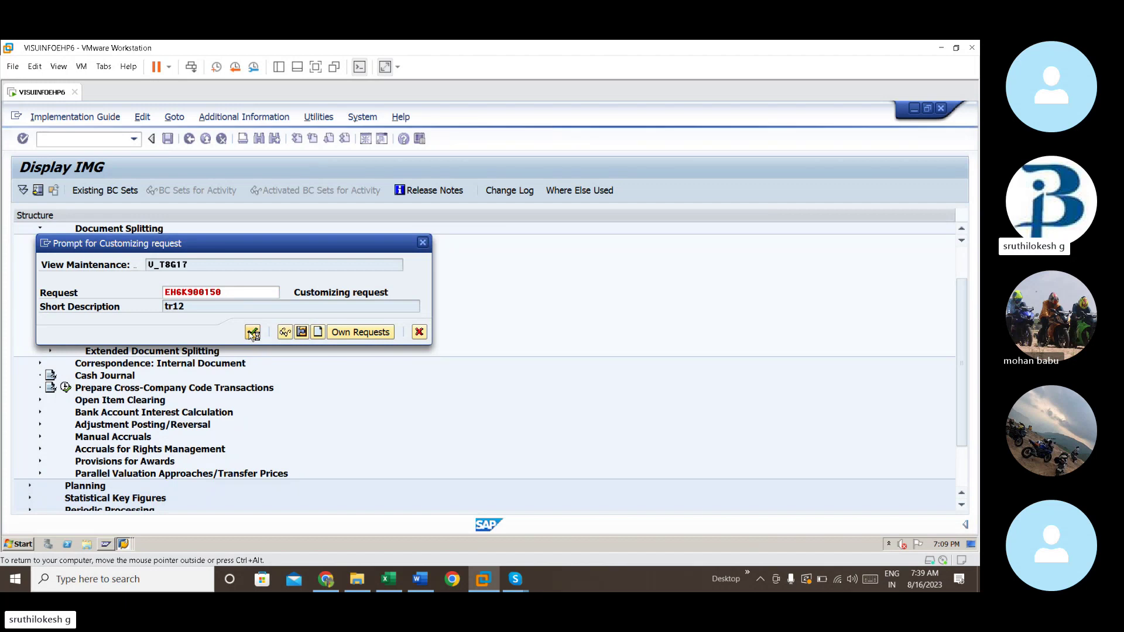
pyautogui.click(189, 139)
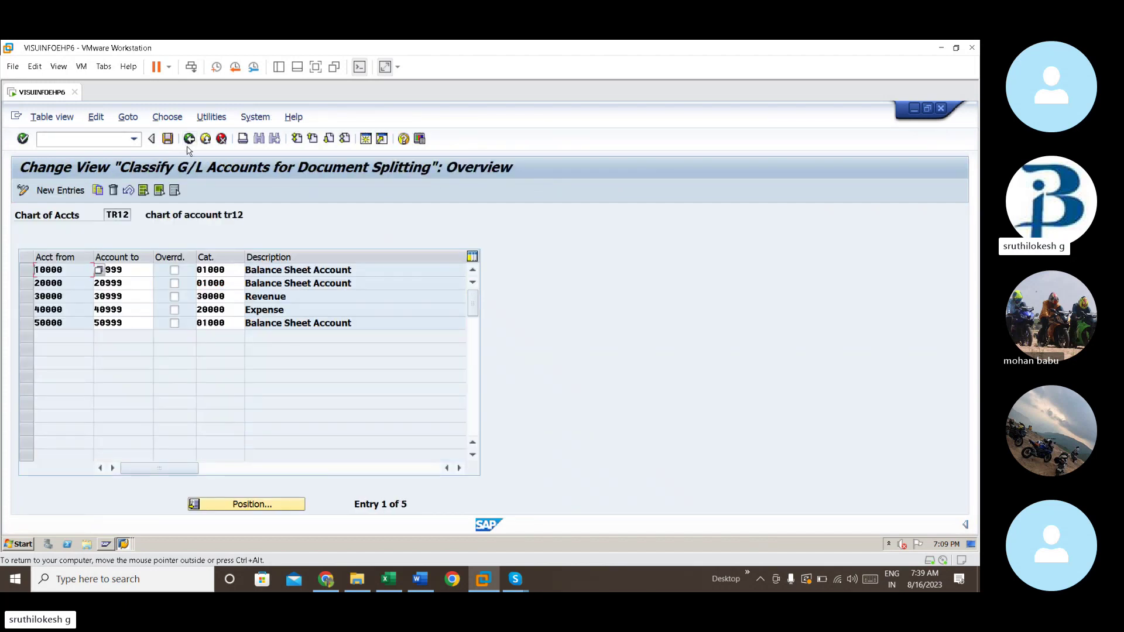
pyautogui.click(189, 139)
pyautogui.click(189, 140)
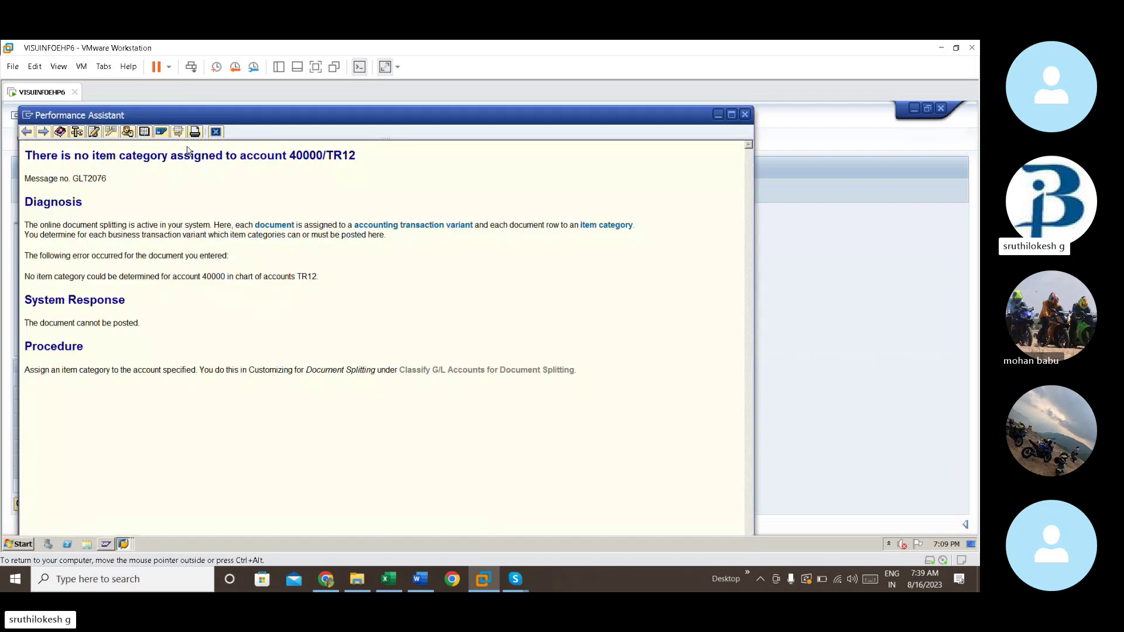
pyautogui.click(745, 114)
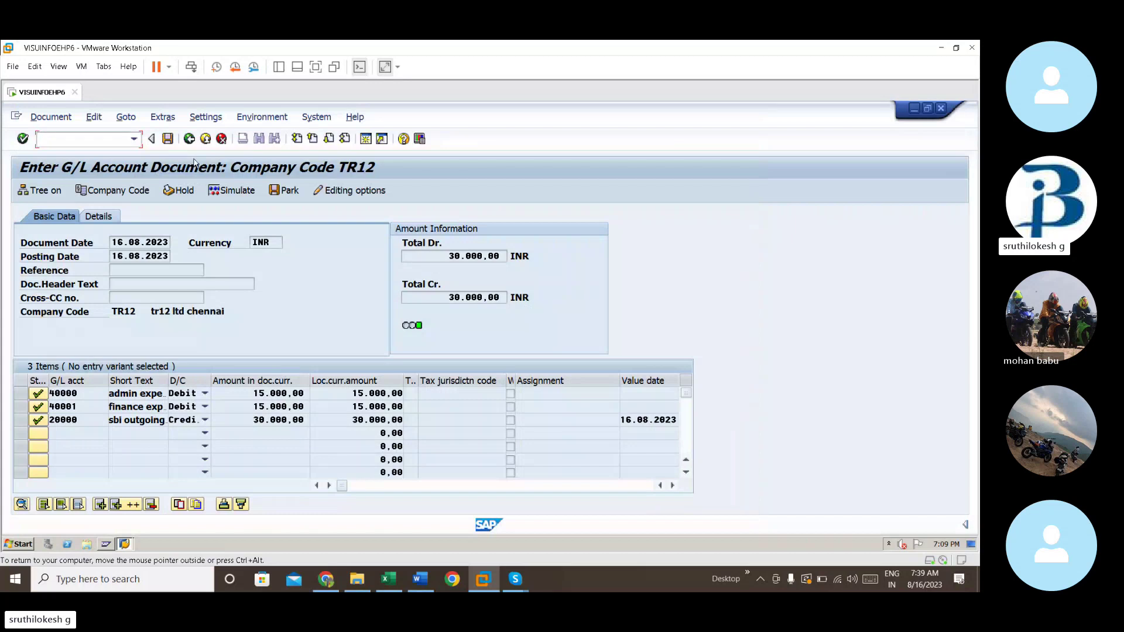
# Retry posting the three-item G/L document, and restart transaction FB50 with a blank document.
pyautogui.click(170, 139)
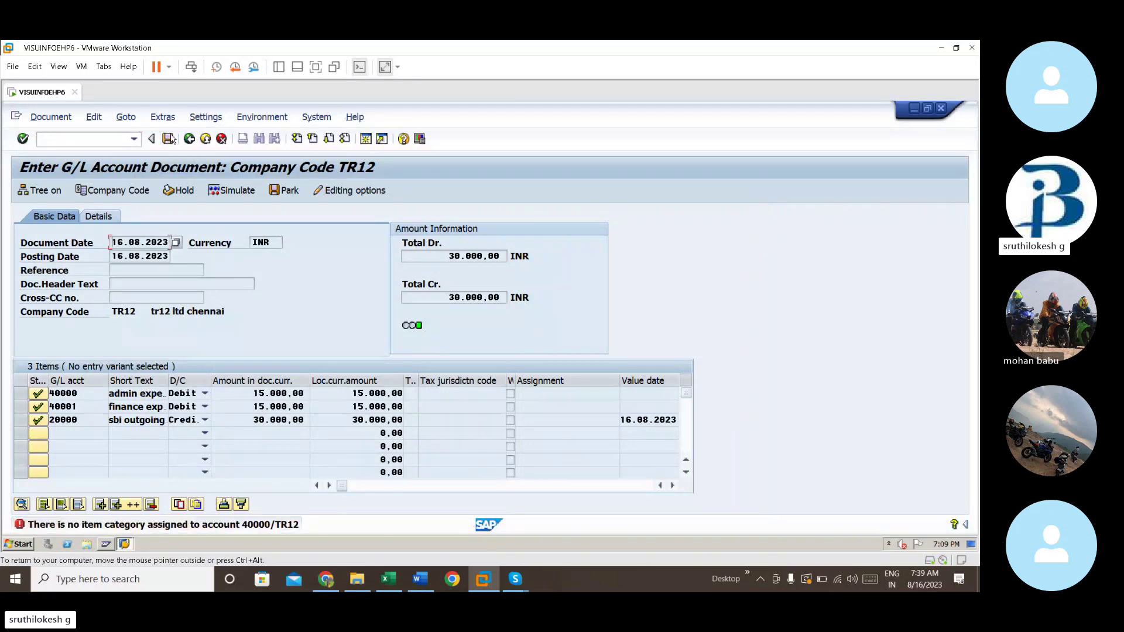
pyautogui.click(133, 142)
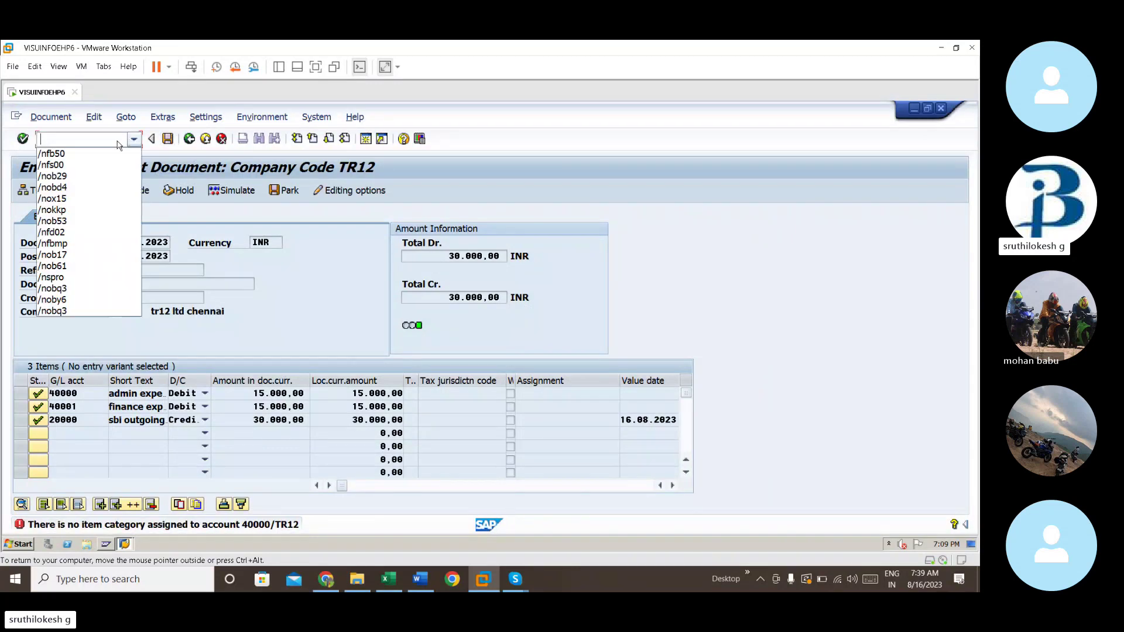
pyautogui.press('Escape')
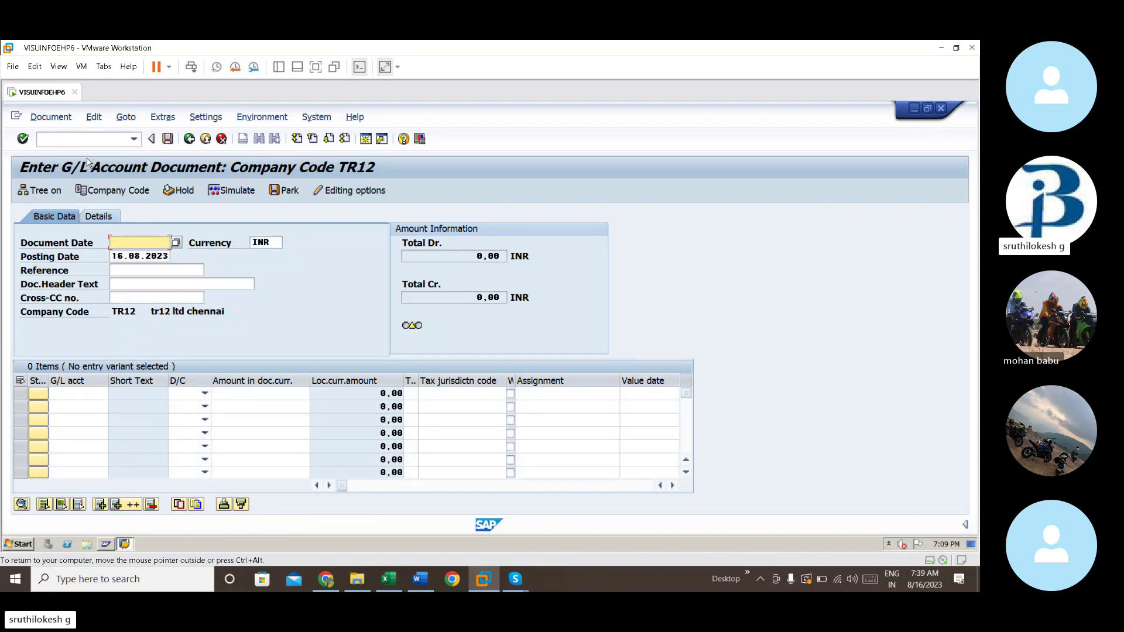
# Set the document date of the new G/L document to 16.08.2023.
pyautogui.write('16.08.2023')
pyautogui.press('Tab')
pyautogui.press('Tab')
pyautogui.press('Tab')
pyautogui.press('Tab')
pyautogui.press('Tab')
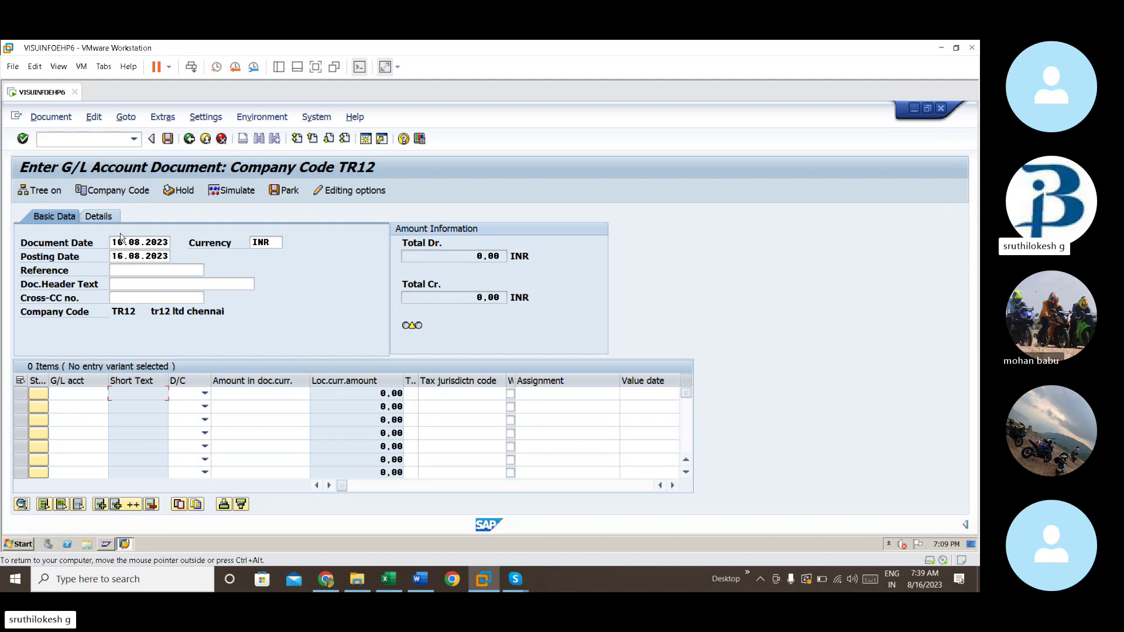
pyautogui.press('Tab')
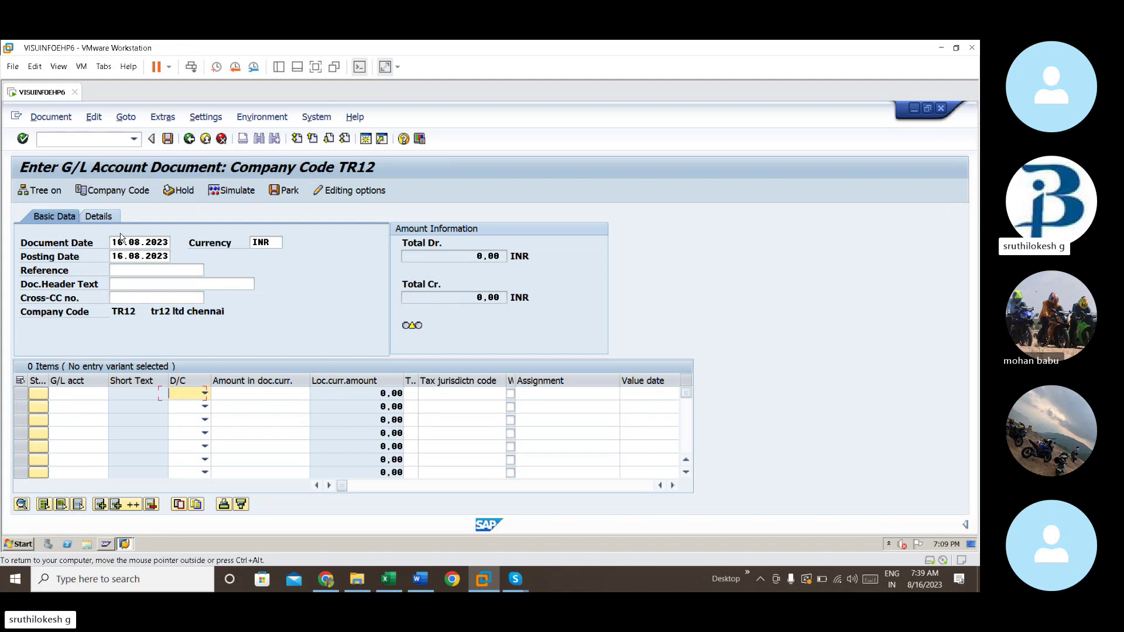
# Enter a debit line of 15000 for finance expense account 40001.
pyautogui.click(75, 394)
pyautogui.write('40001')
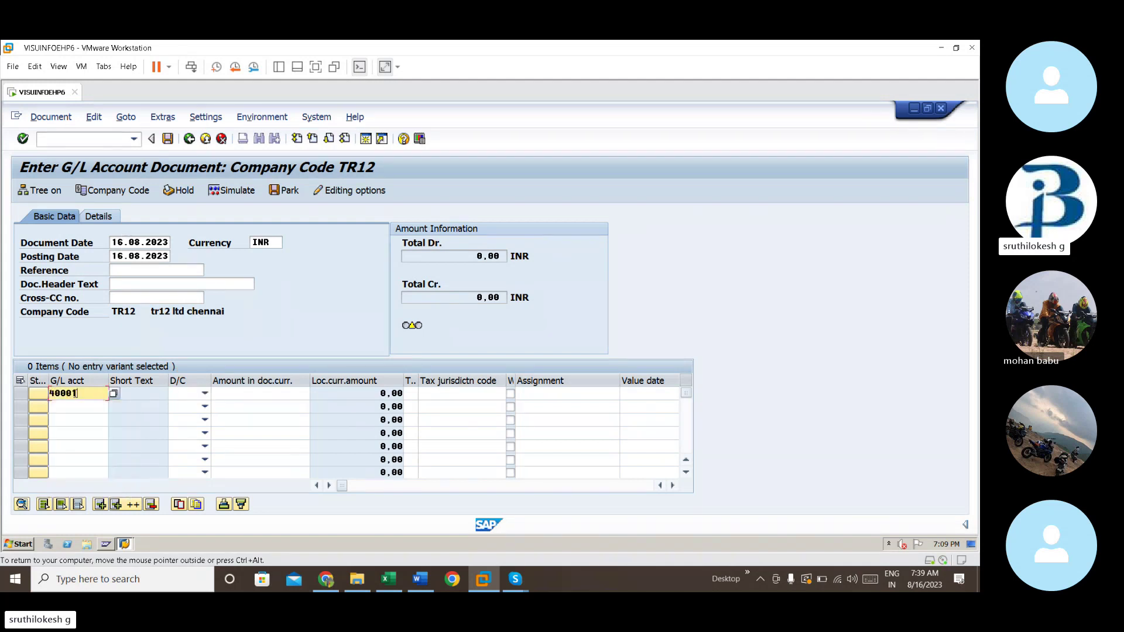
pyautogui.press('Tab')
pyautogui.press('Down')
pyautogui.press('Tab')
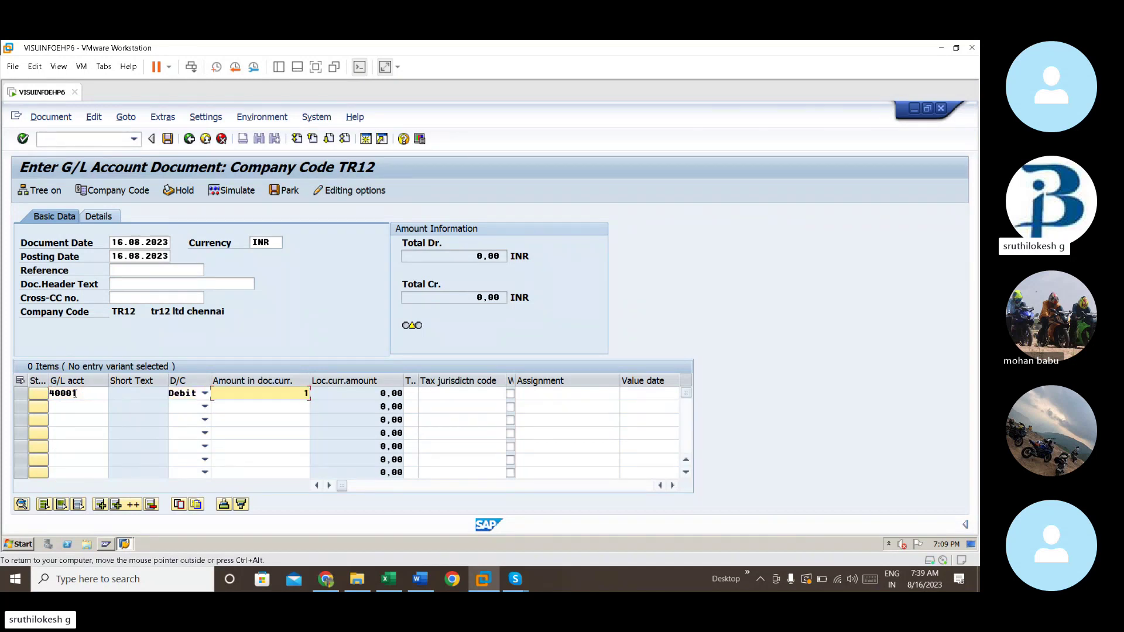
pyautogui.press('Down')
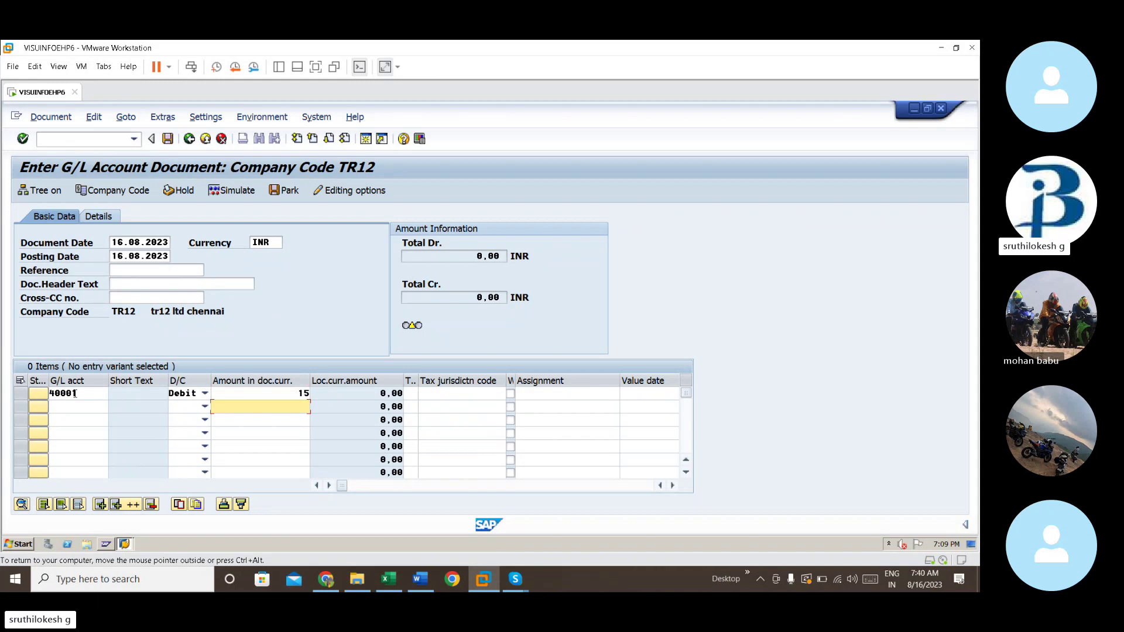
pyautogui.press('Up')
pyautogui.write('000')
pyautogui.press('Return')
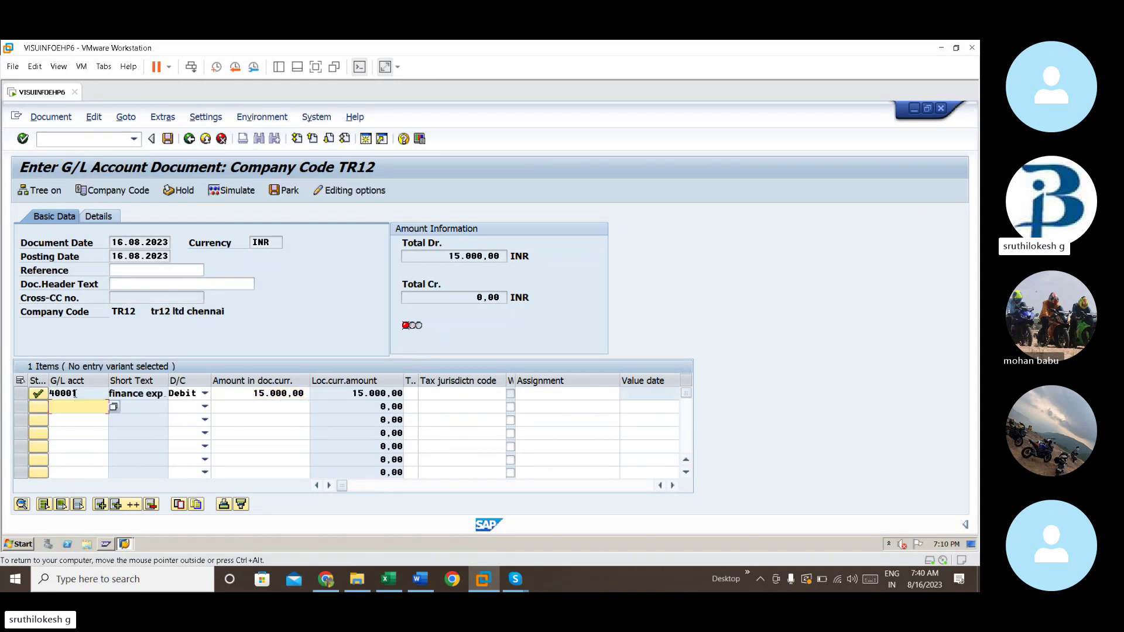
# Enter a credit line of 15000 for account 20000 with value date 16.08.2023, and try to post the document.
pyautogui.write('20000')
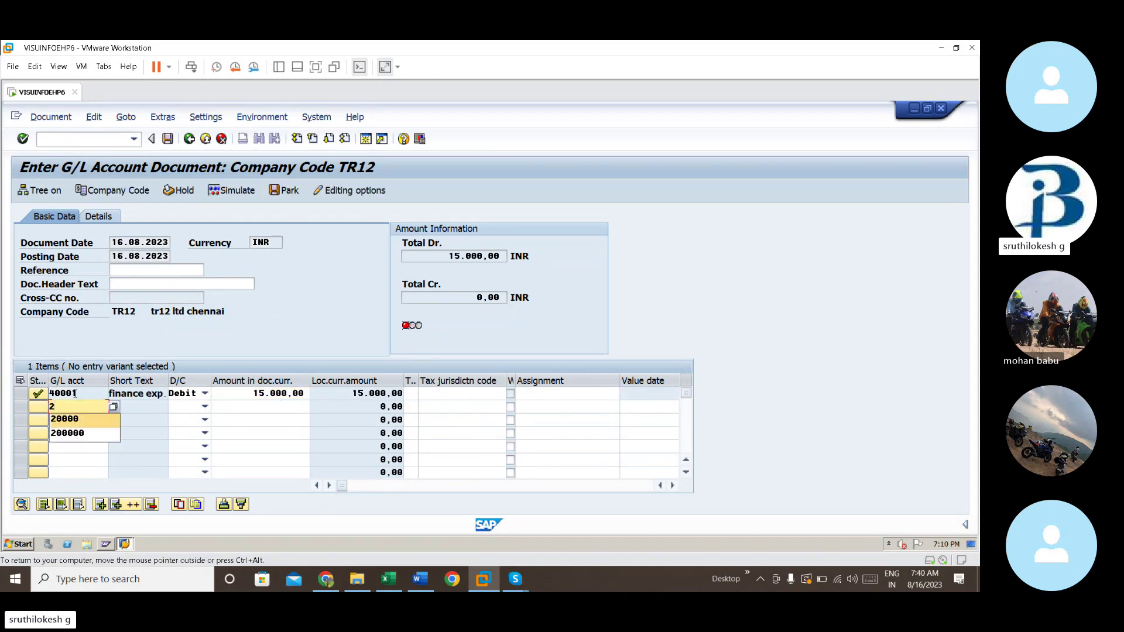
pyautogui.press('Tab')
pyautogui.press('c')
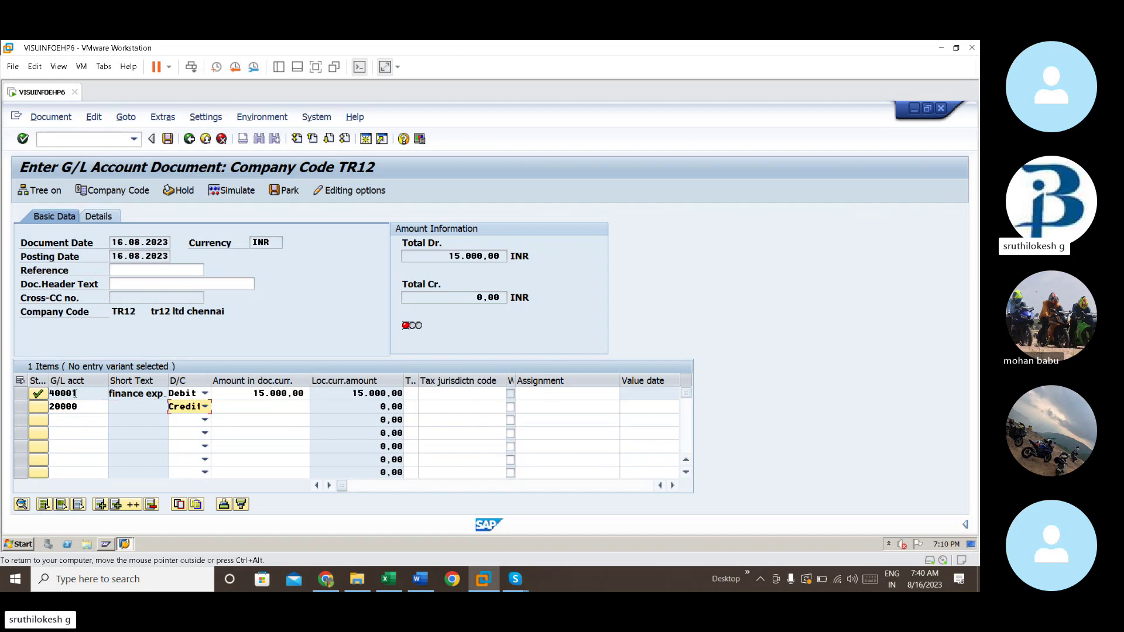
pyautogui.press('Tab')
pyautogui.press('Tab')
pyautogui.press('Tab')
pyautogui.press('Tab')
pyautogui.press('Tab')
pyautogui.press('Tab')
pyautogui.write('1')
pyautogui.press('Down')
pyautogui.press('Return')
pyautogui.press('Return')
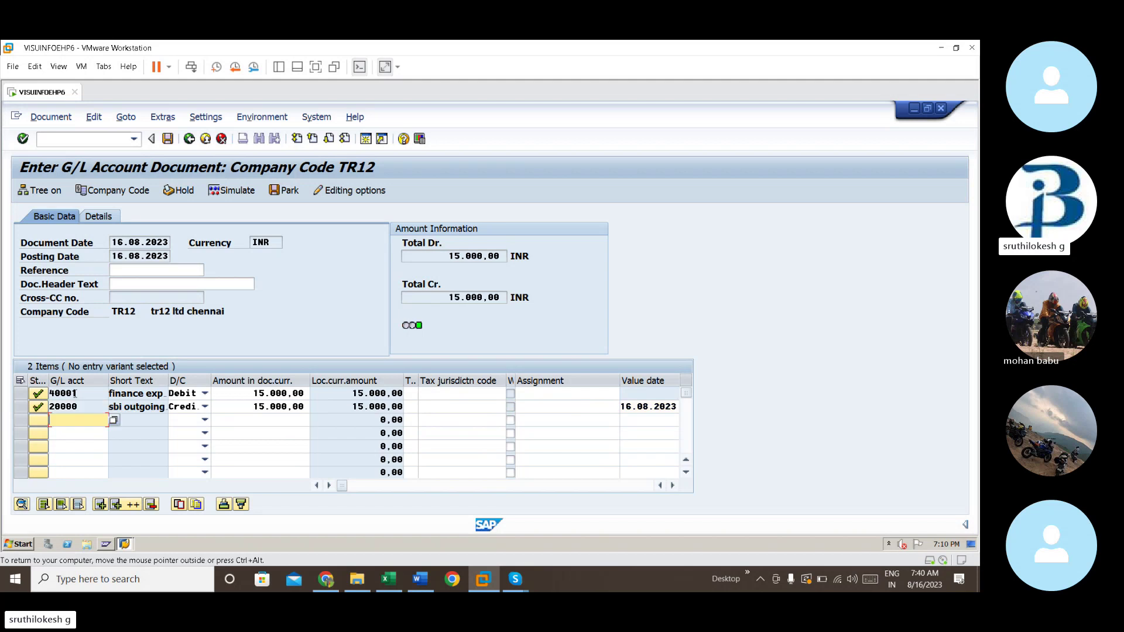
pyautogui.click(170, 138)
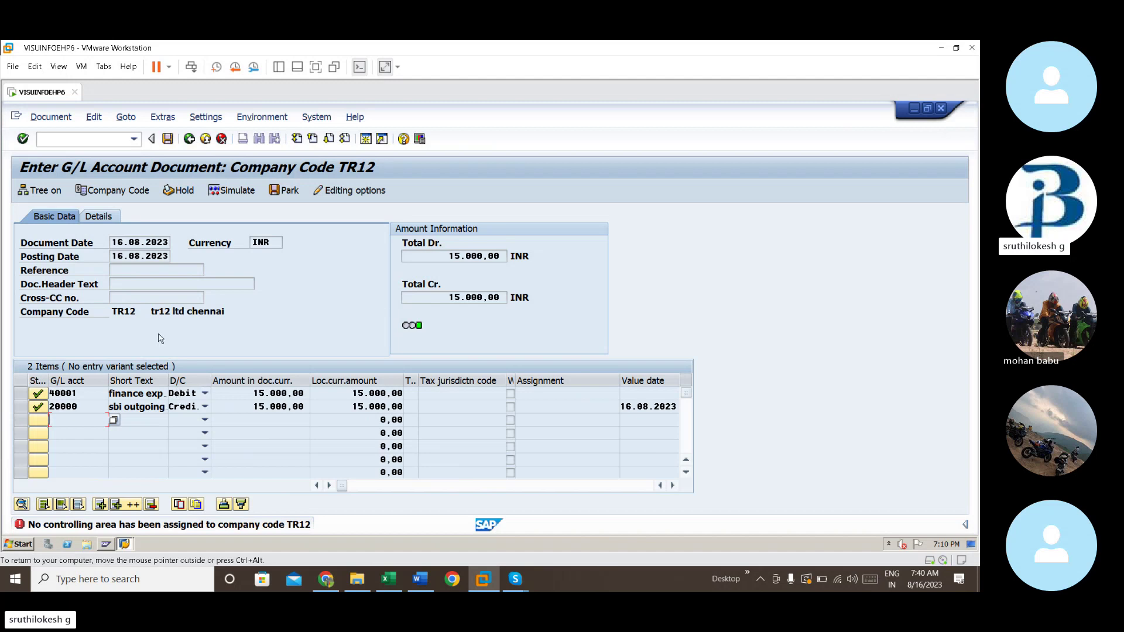
# Run transaction OKKP and look up controlling area TR12 in the controlling area overview.
pyautogui.click(134, 140)
pyautogui.click(138, 142)
pyautogui.click(134, 139)
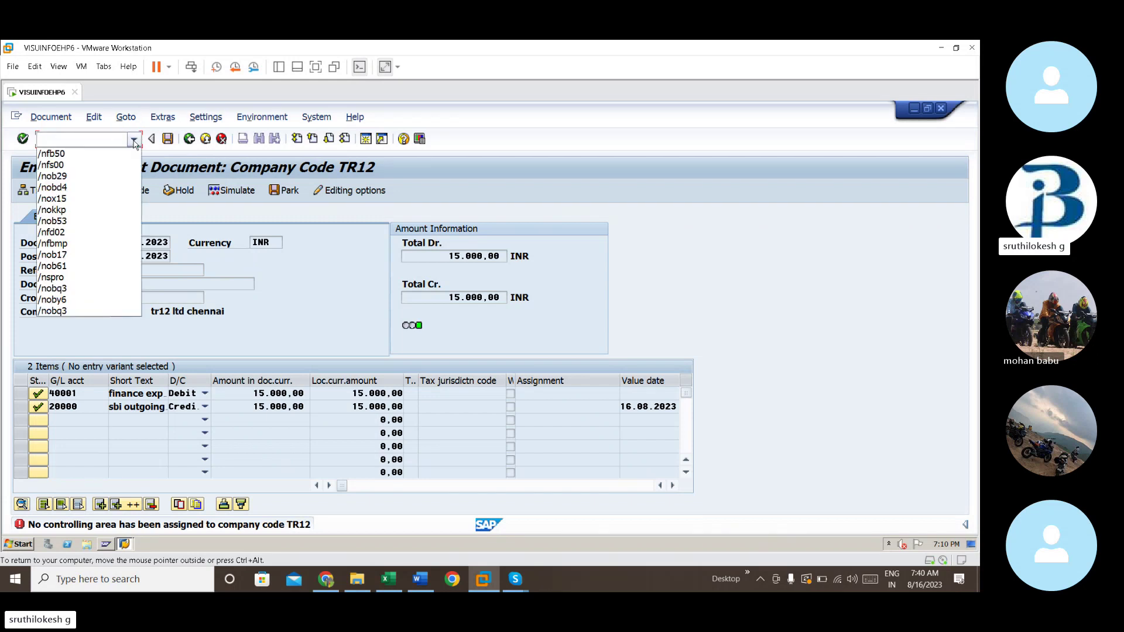
pyautogui.click(67, 215)
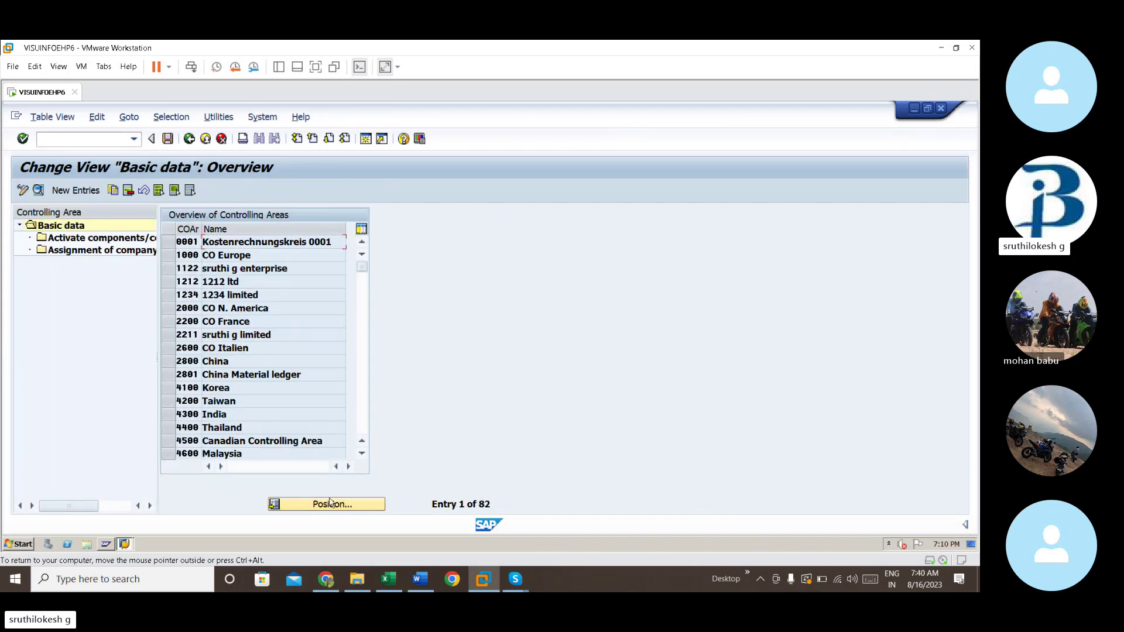
pyautogui.click(331, 504)
pyautogui.write('tr')
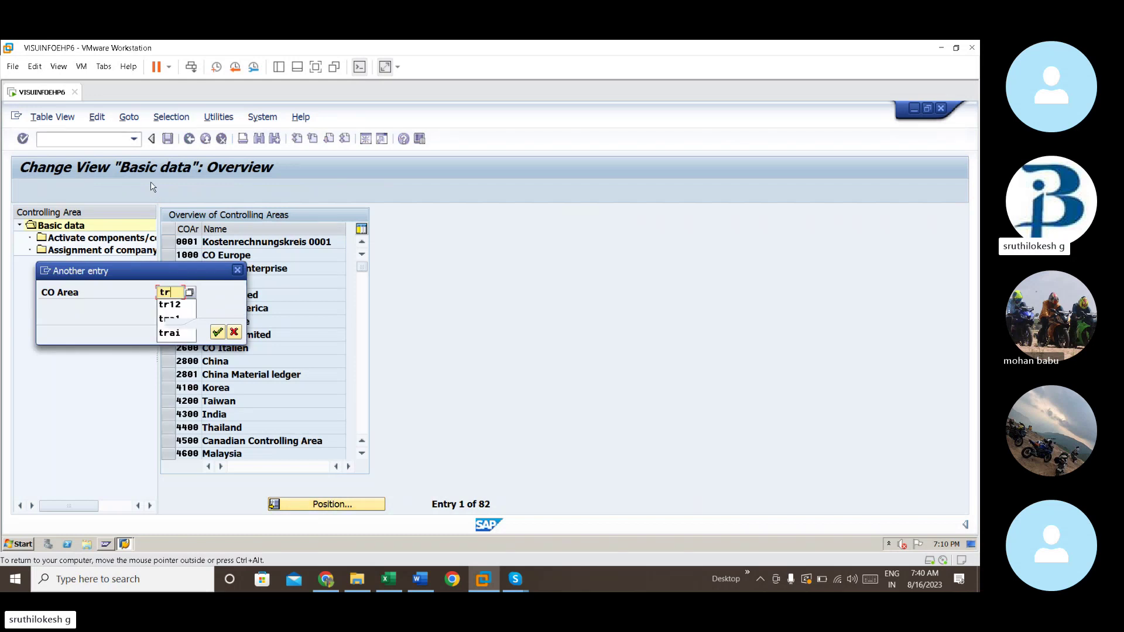
pyautogui.press('Return')
pyautogui.press('Return')
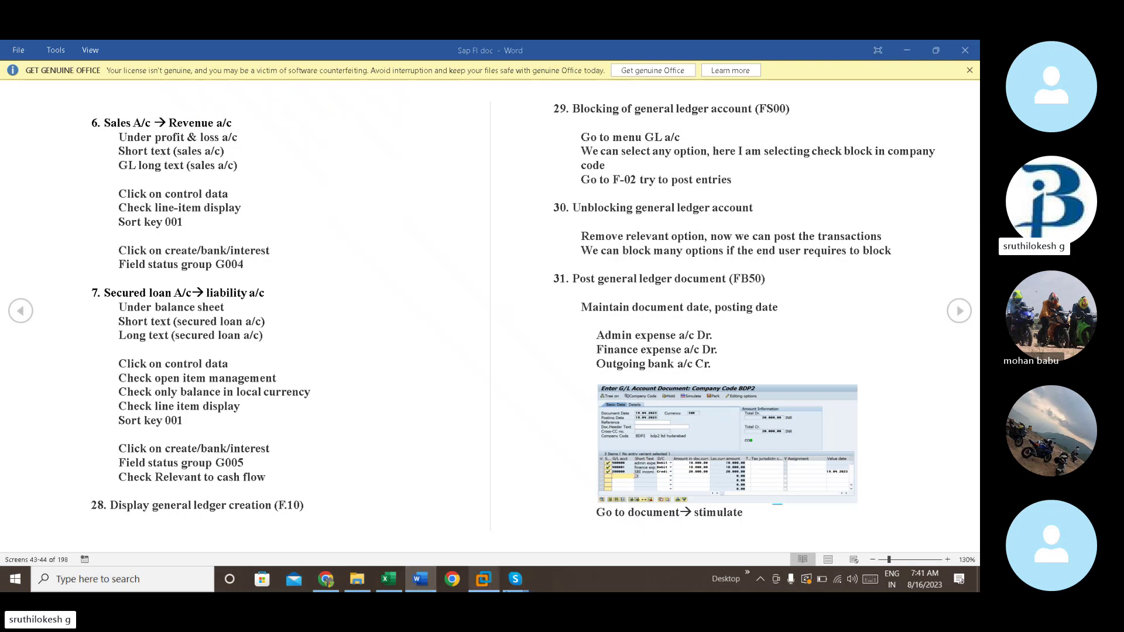
pyautogui.moveTo(514, 577)
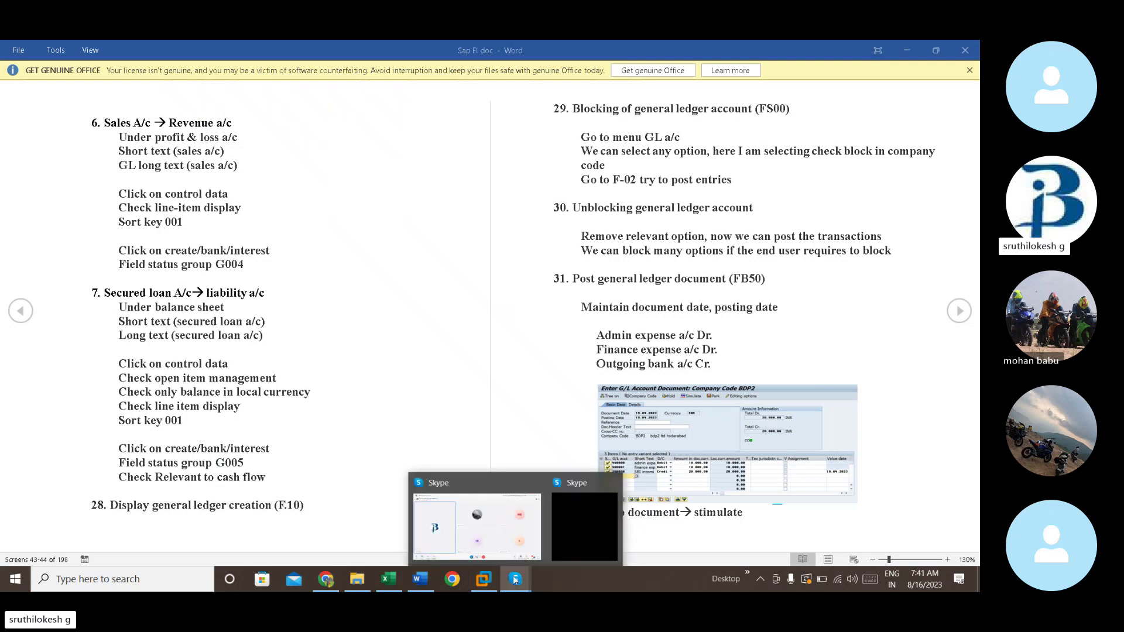
pyautogui.hotkey('alt', 'Tab')
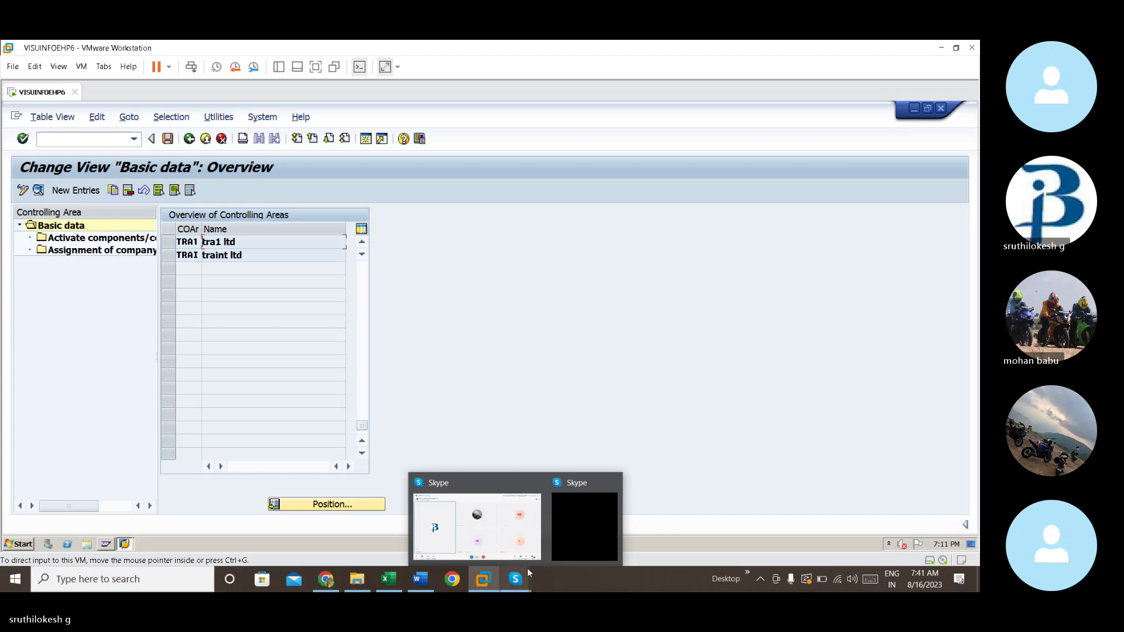
pyautogui.click(491, 526)
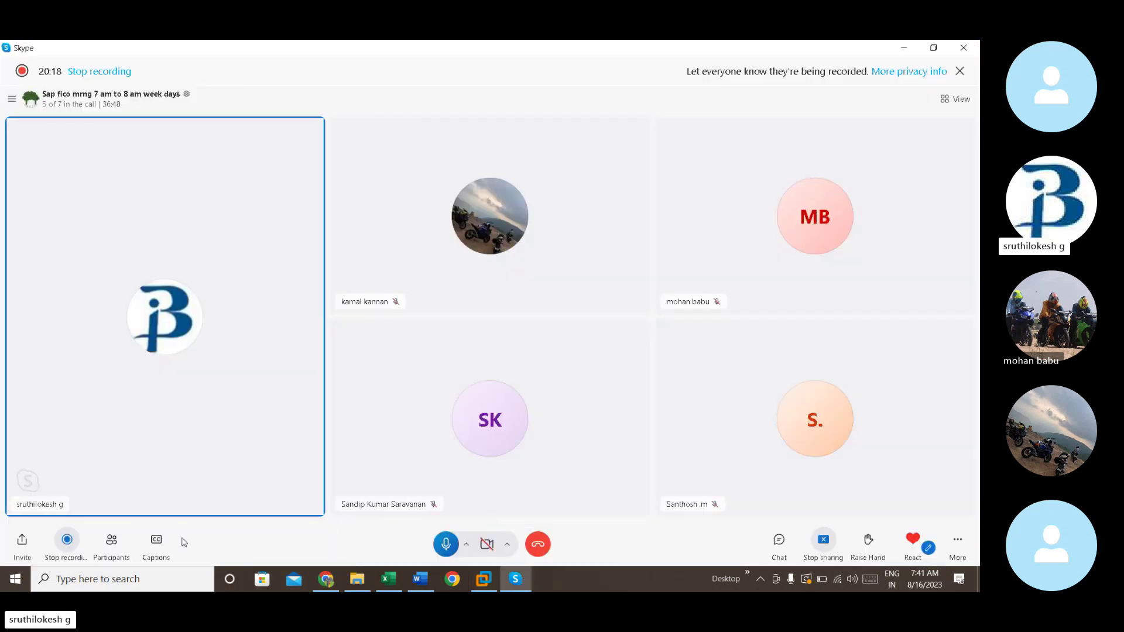